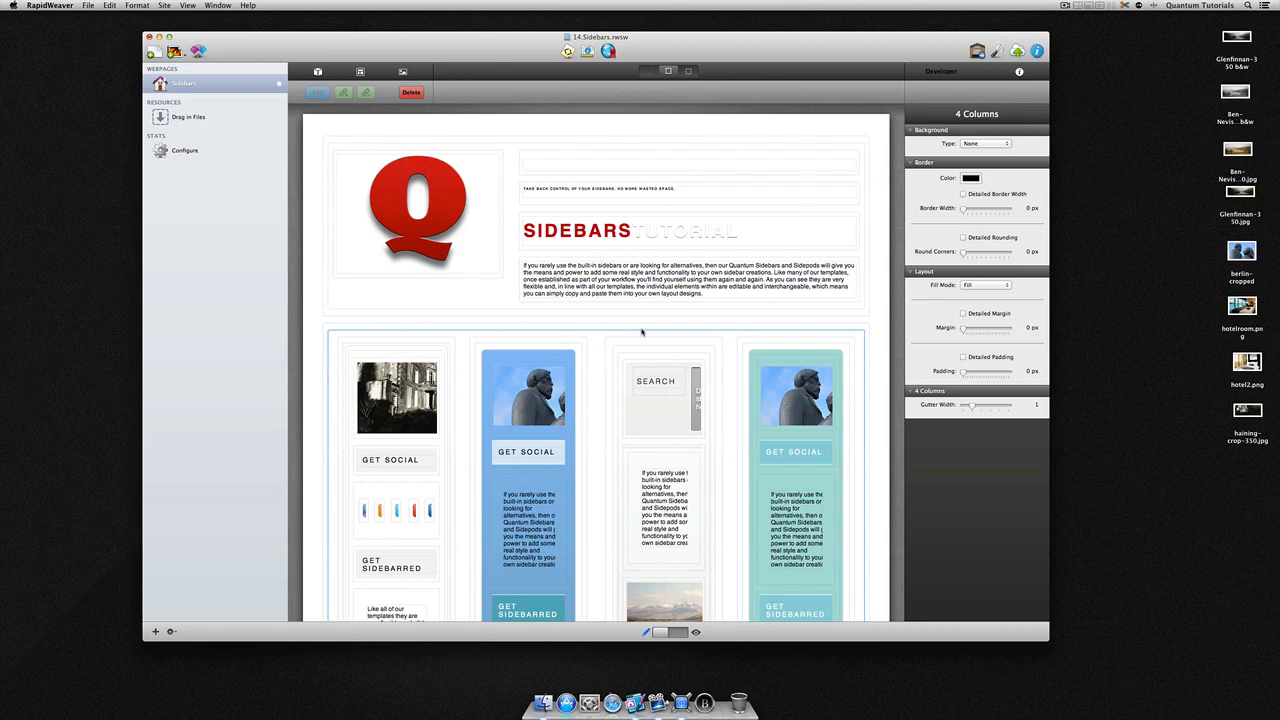
# Replace the filled columns below the header with an empty 4 Columns stack and place the Light Sidebar template in its first column.
pyautogui.press('Delete')
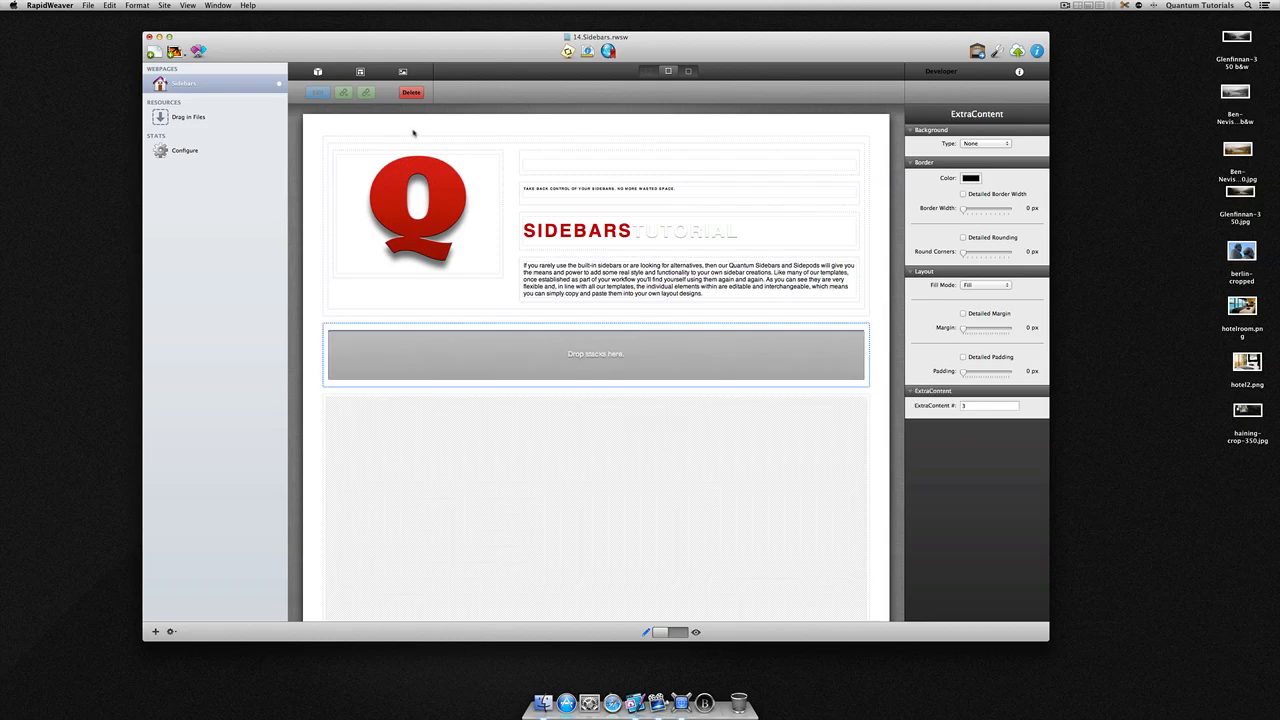
pyautogui.click(318, 72)
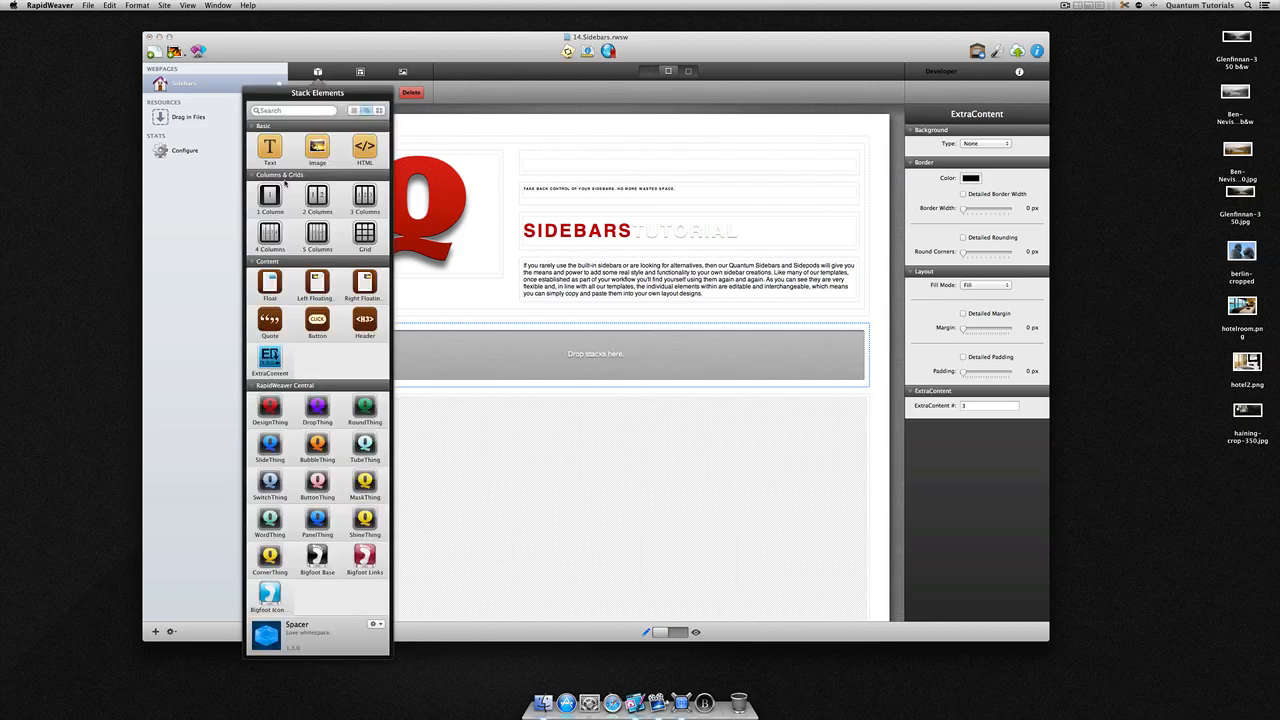
pyautogui.moveTo(270, 235); pyautogui.dragTo(475, 360)
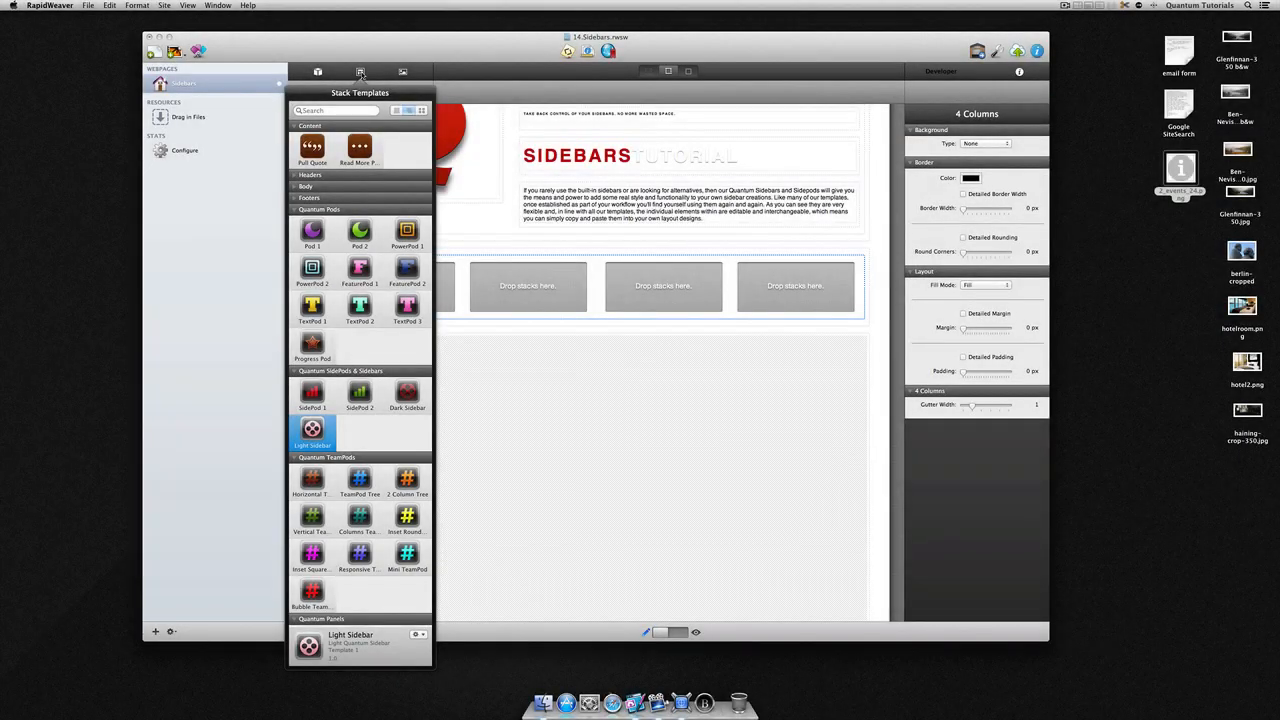
pyautogui.moveTo(312, 430); pyautogui.dragTo(450, 287)
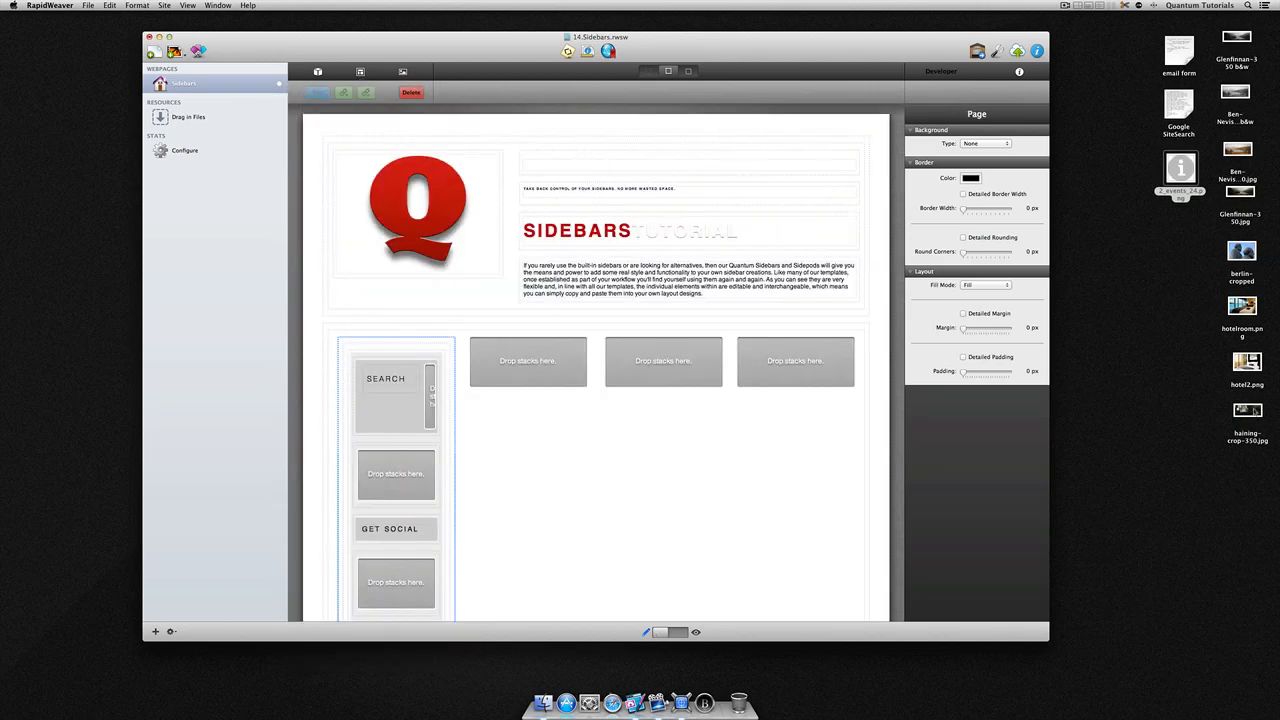
# Place haining-crop-350.jpg in the slot below Search, the Ben-Nevis b&w image under Local News and the Glenfinnan b&w image under Newsletter.
pyautogui.moveTo(1247, 410); pyautogui.dragTo(419, 436)
pyautogui.scroll(-10, 419, 436)
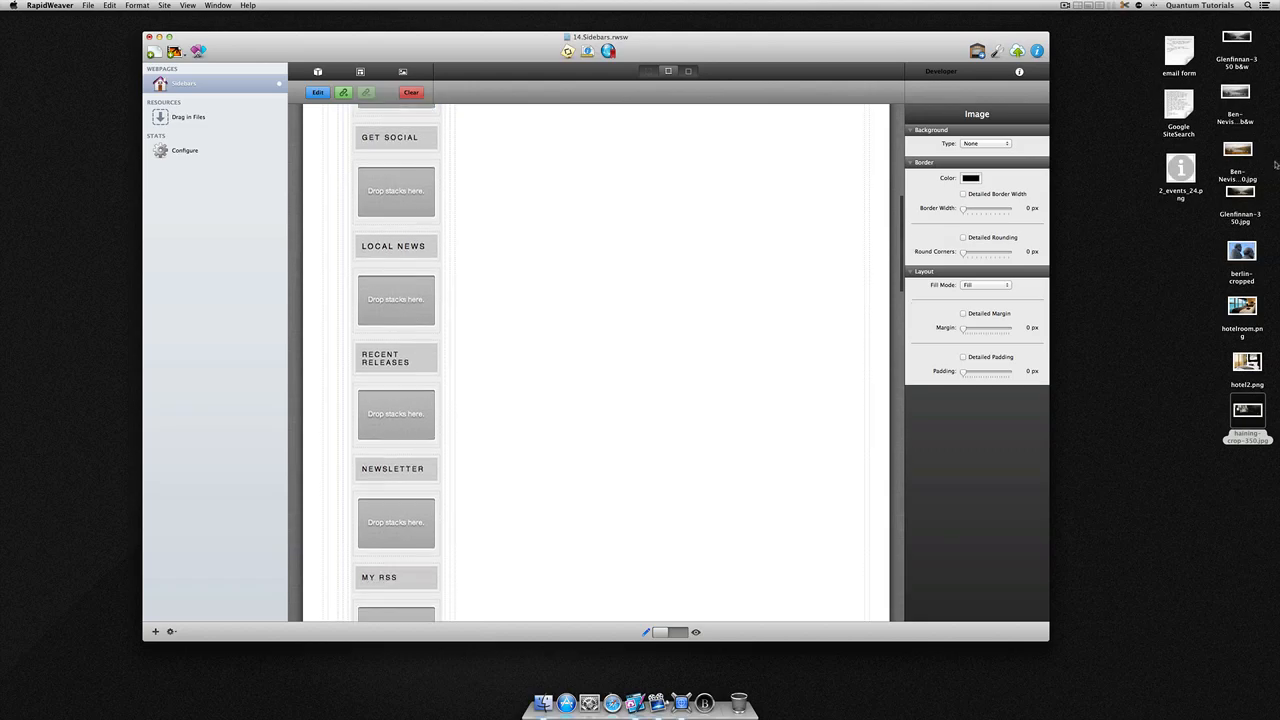
pyautogui.moveTo(1235, 95); pyautogui.dragTo(397, 298)
pyautogui.scroll(-4, 450, 315)
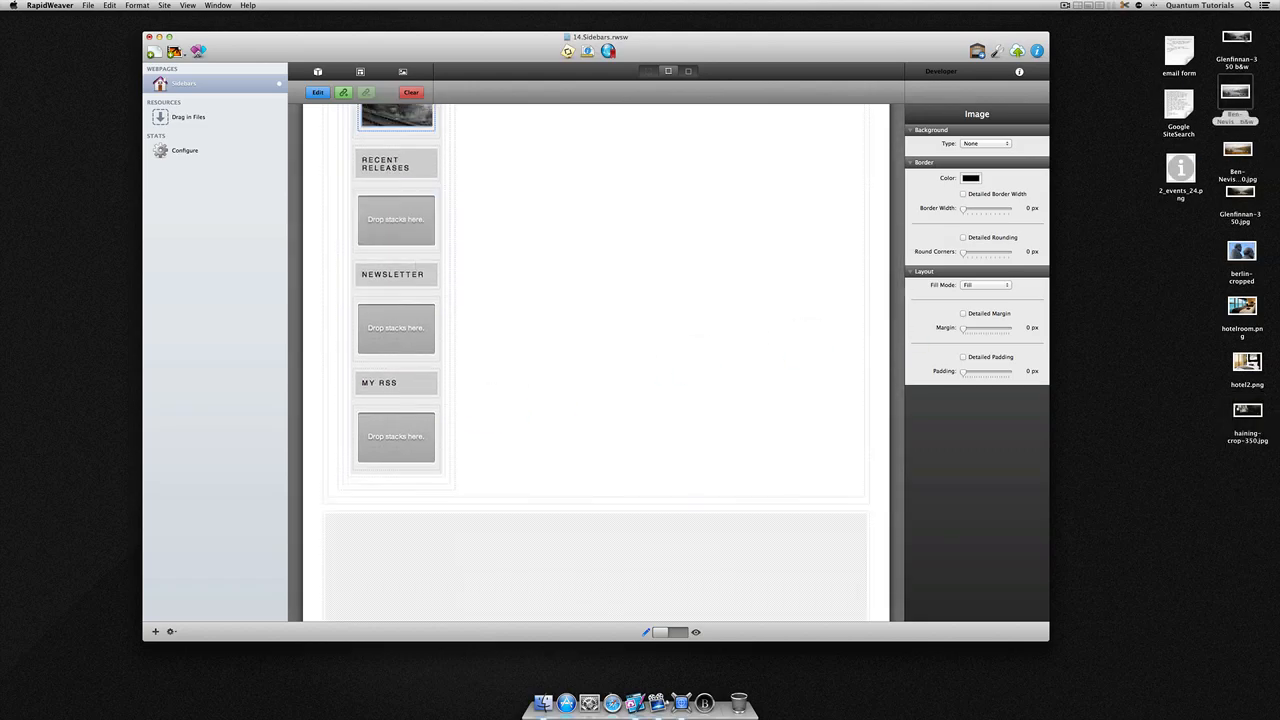
pyautogui.scroll(10, 456, 313)
pyautogui.scroll(3, 456, 313)
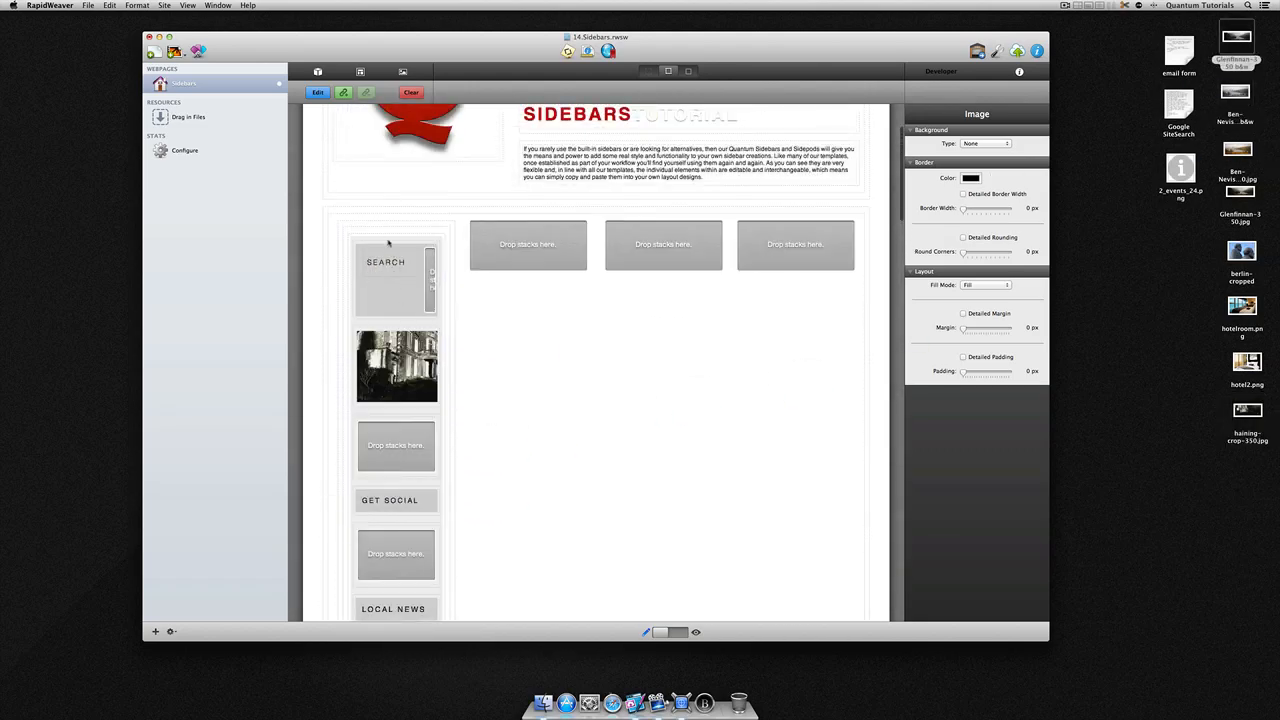
# Delete the two-column Search stack from the start of the sidebar.
pyautogui.click(389, 242)
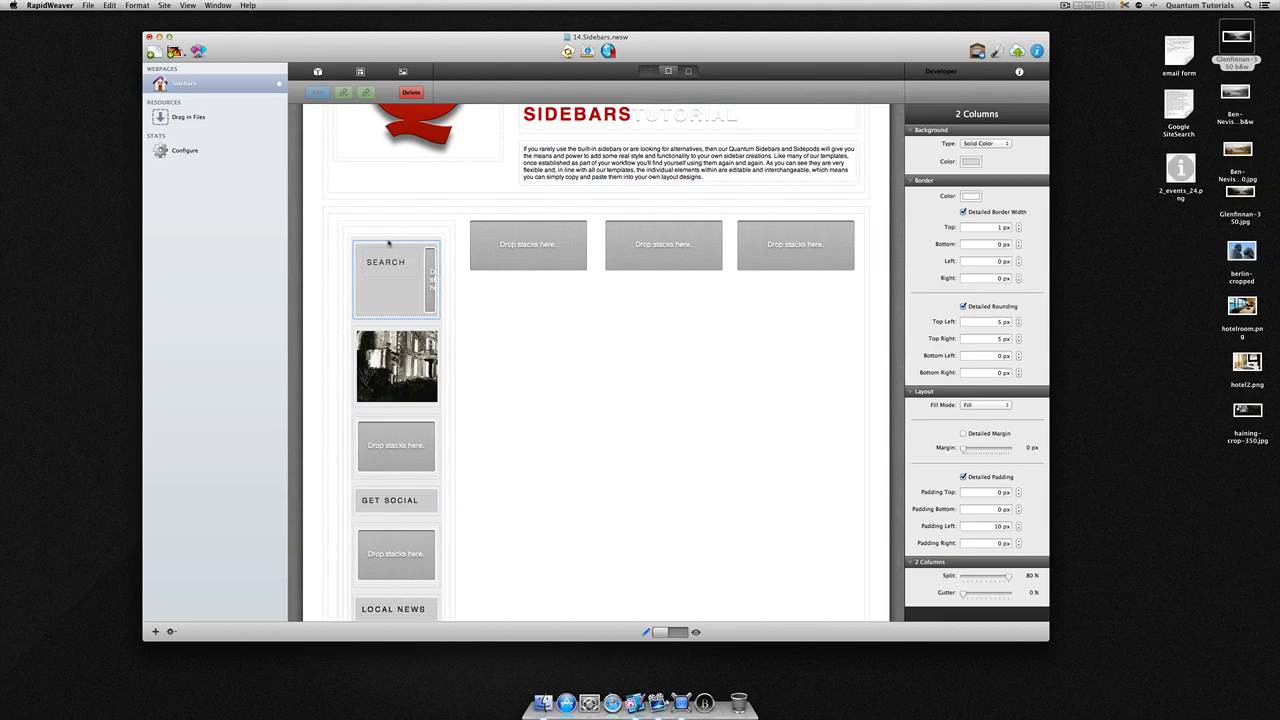
pyautogui.press('Delete')
pyautogui.scroll(3, 450, 300)
pyautogui.click(520, 263)
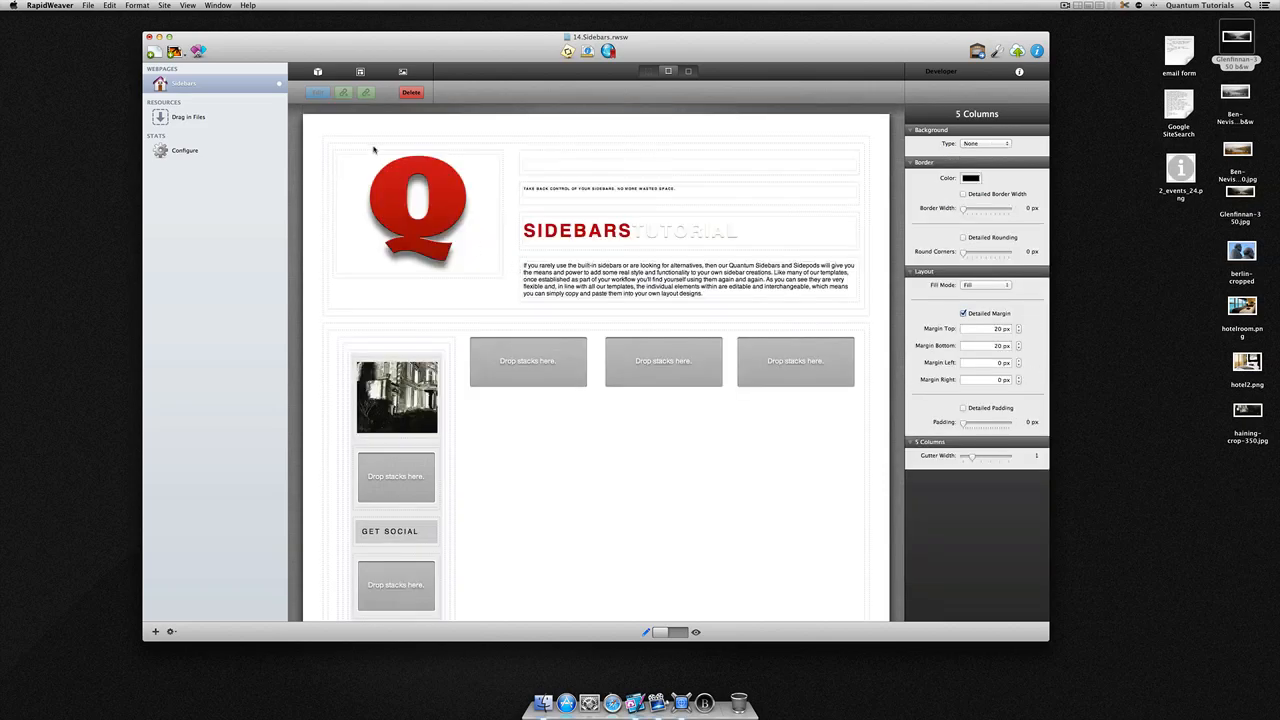
# Add a 5 Columns stack to the empty slot under the Get Social heading.
pyautogui.click(319, 73)
pyautogui.moveTo(319, 237); pyautogui.dragTo(415, 584)
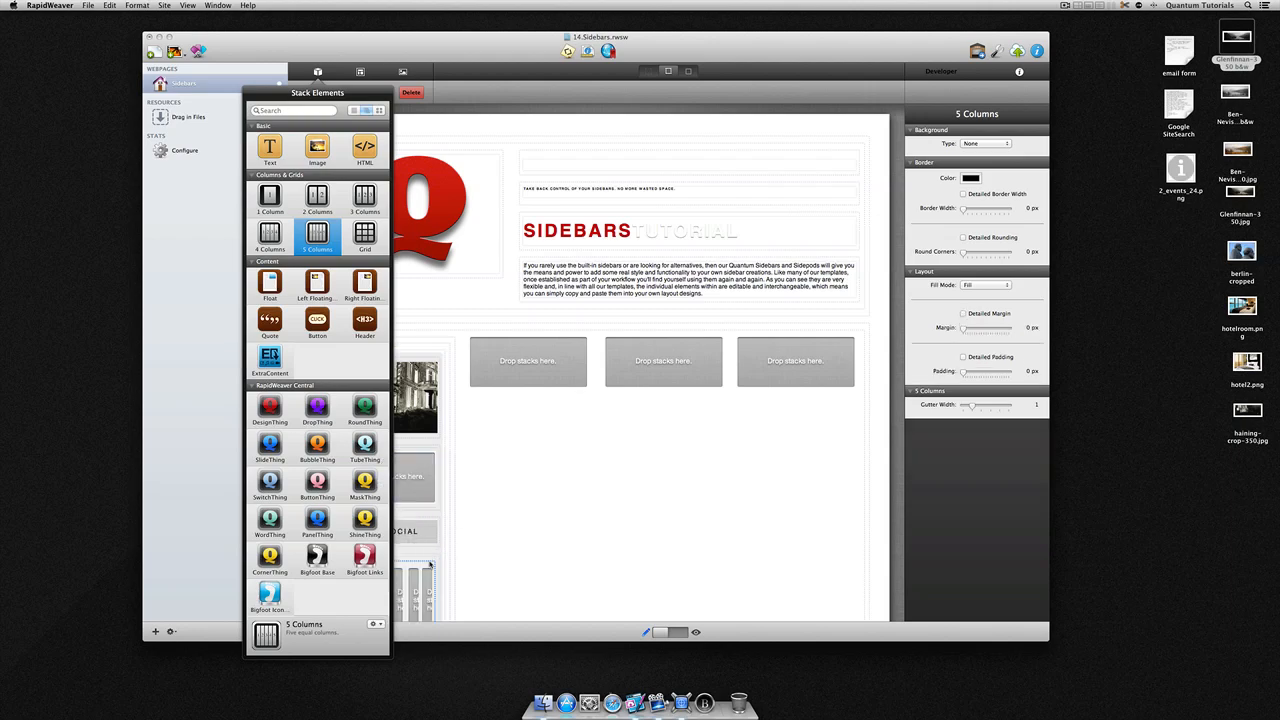
pyautogui.click(430, 564)
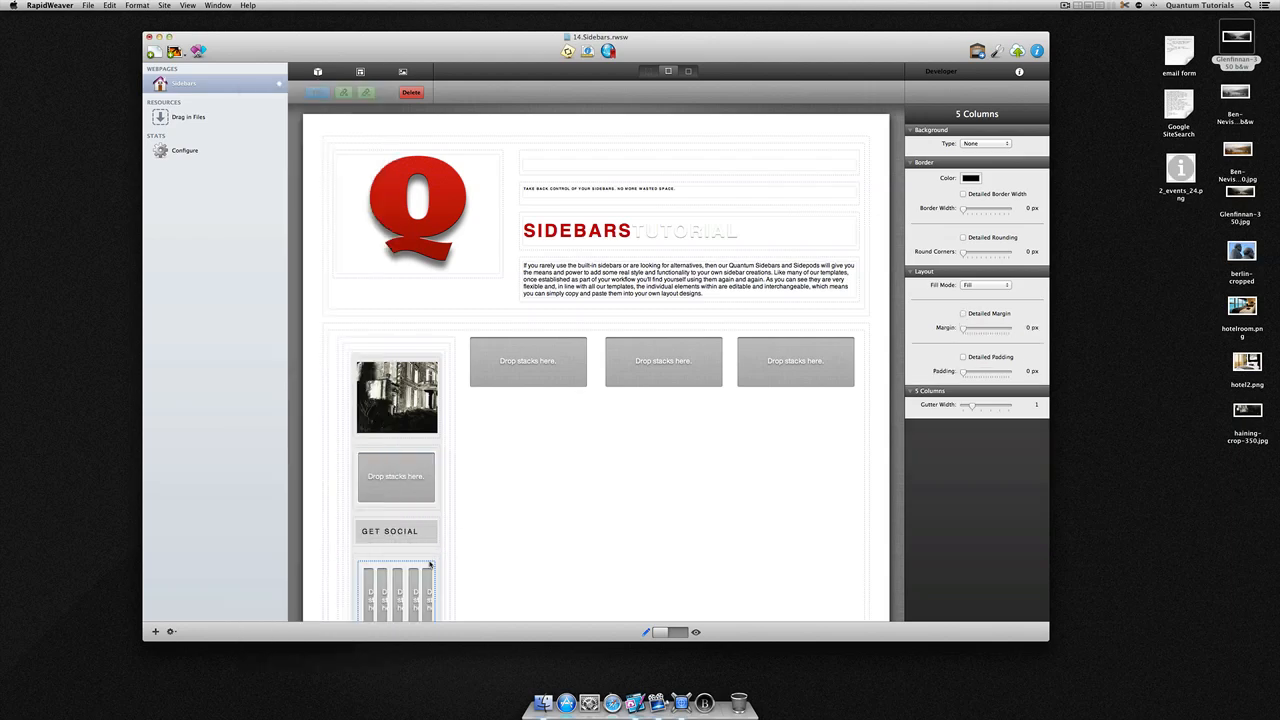
# Fill the five Get Social columns with the 26px Facebook, Flickr, Google, LinkedIn and RSS icons from the Bigfoot Social Icons.
pyautogui.click(404, 72)
pyautogui.moveTo(404, 84); pyautogui.dragTo(571, 80)
pyautogui.moveTo(521, 171); pyautogui.dragTo(368, 588)
pyautogui.moveTo(568, 171); pyautogui.dragTo(382, 588)
pyautogui.moveTo(616, 171); pyautogui.dragTo(397, 588)
pyautogui.moveTo(521, 208); pyautogui.dragTo(412, 588)
pyautogui.moveTo(568, 208); pyautogui.dragTo(426, 586)
pyautogui.click(509, 81)
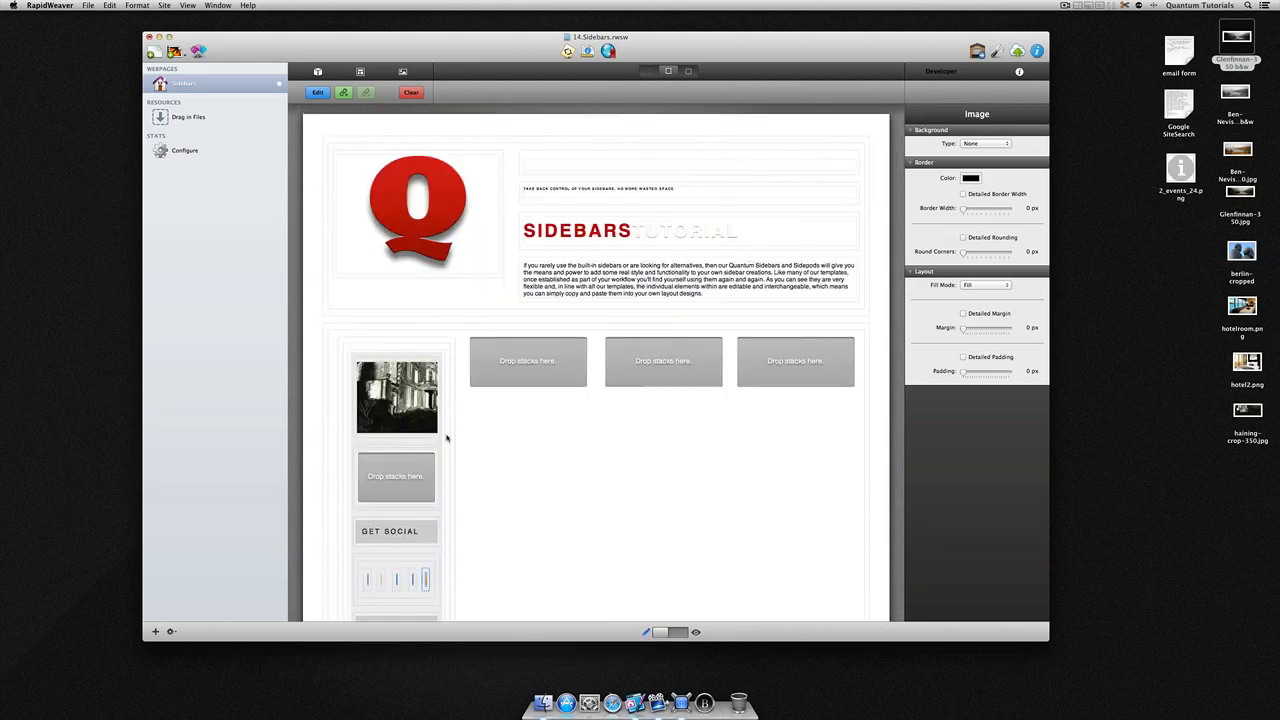
# Add a Text stack to the empty slot below the castle image and set its padding to 20 px.
pyautogui.click(317, 72)
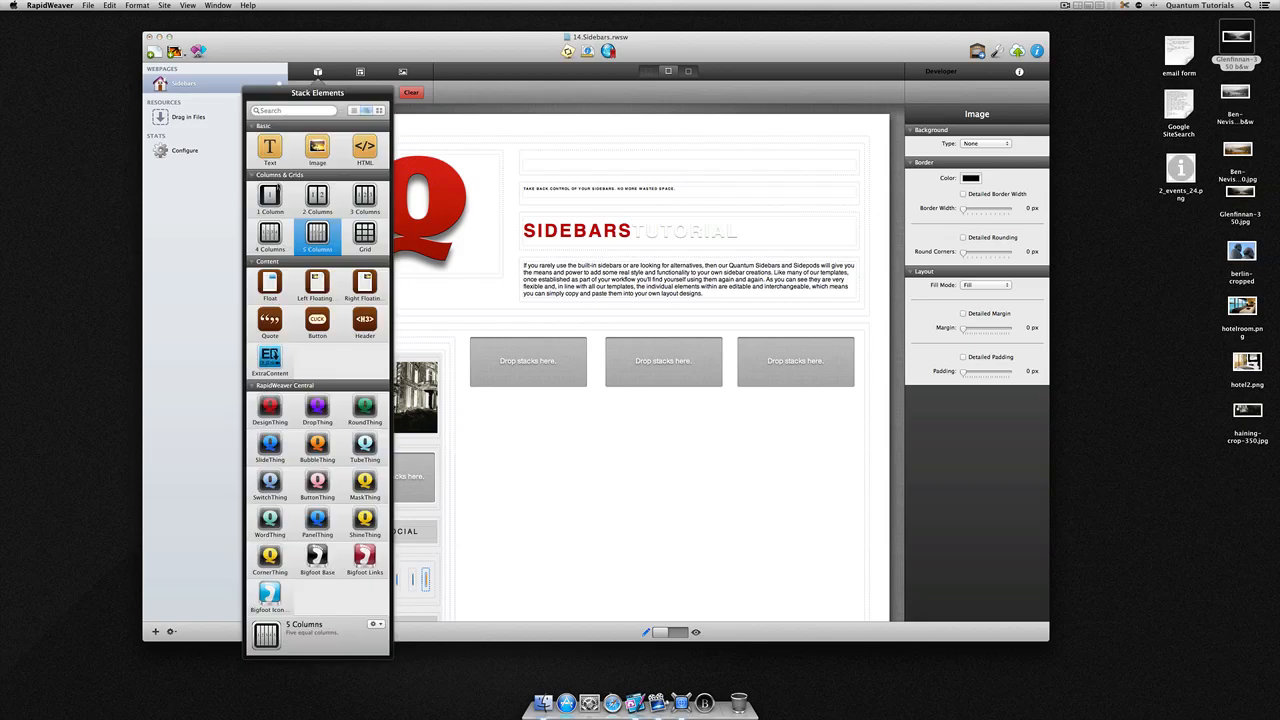
pyautogui.moveTo(270, 152); pyautogui.dragTo(419, 457)
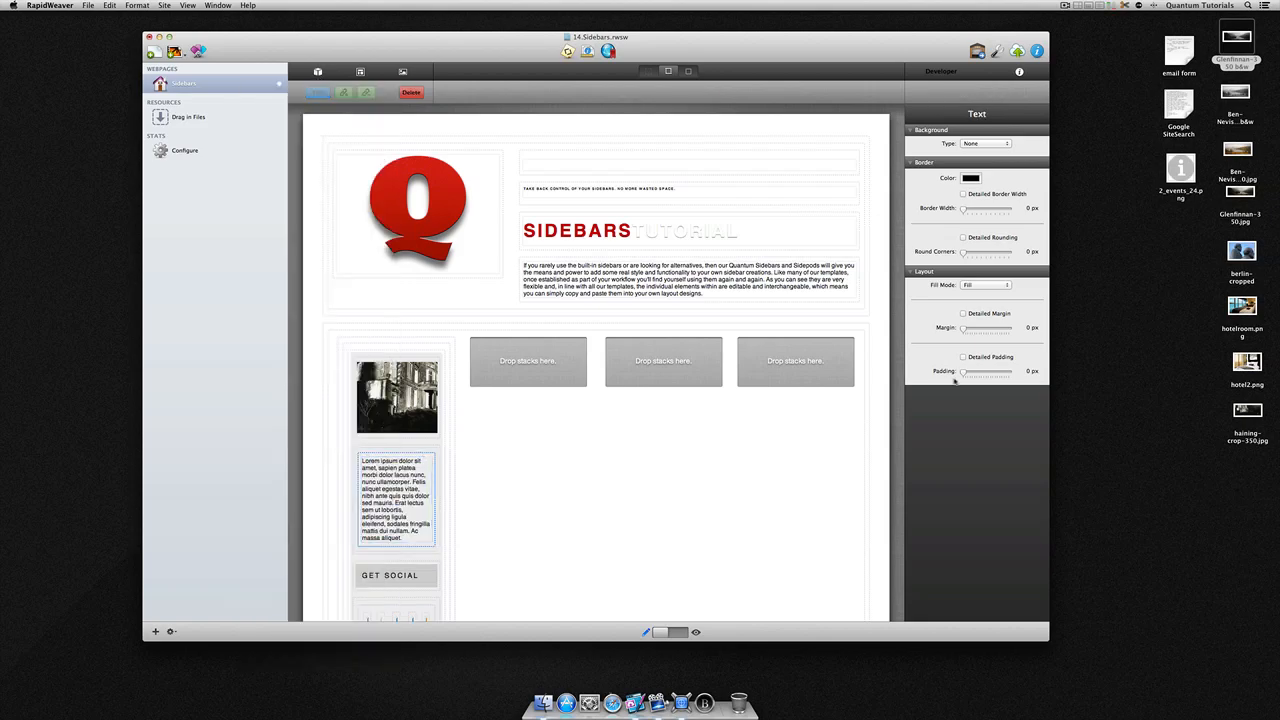
pyautogui.moveTo(963, 372); pyautogui.dragTo(972, 372)
# Shorten the placeholder paragraph in the new text stack by deleting everything after "dolor sed mauris.".
pyautogui.doubleClick(403, 550)
pyautogui.moveTo(403, 562); pyautogui.dragTo(421, 520)
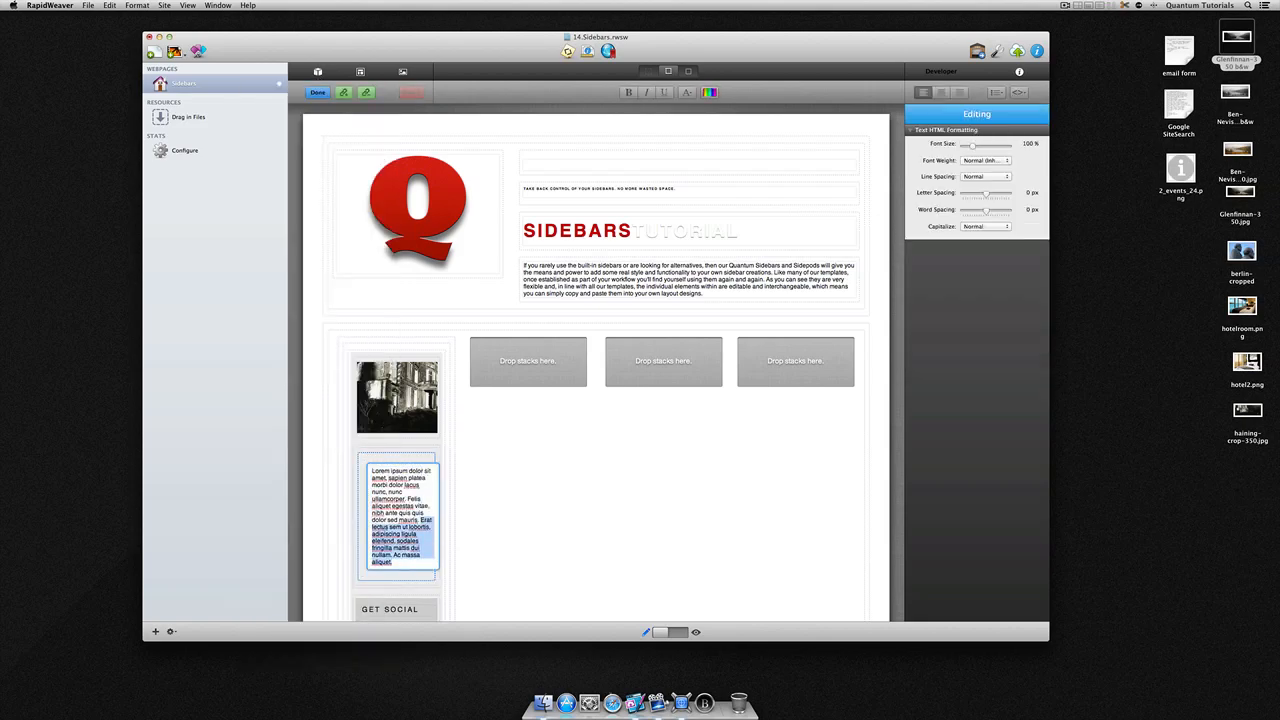
pyautogui.press('BackSpace')
pyautogui.click(407, 462)
# Copy the shortened text stack into the empty Recent Releases and My RSS slots.
pyautogui.scroll(-5, 407, 462)
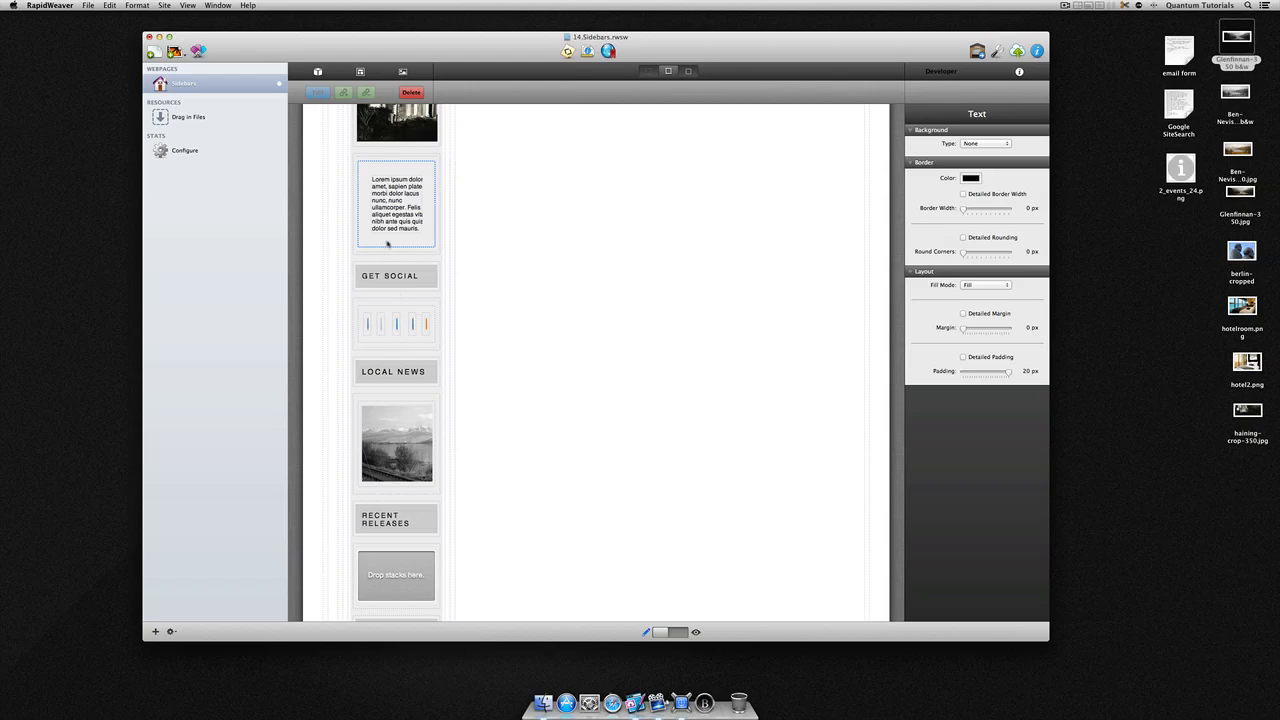
pyautogui.moveTo(387, 243); pyautogui.dragTo(396, 575)
pyautogui.scroll(-5, 396, 575)
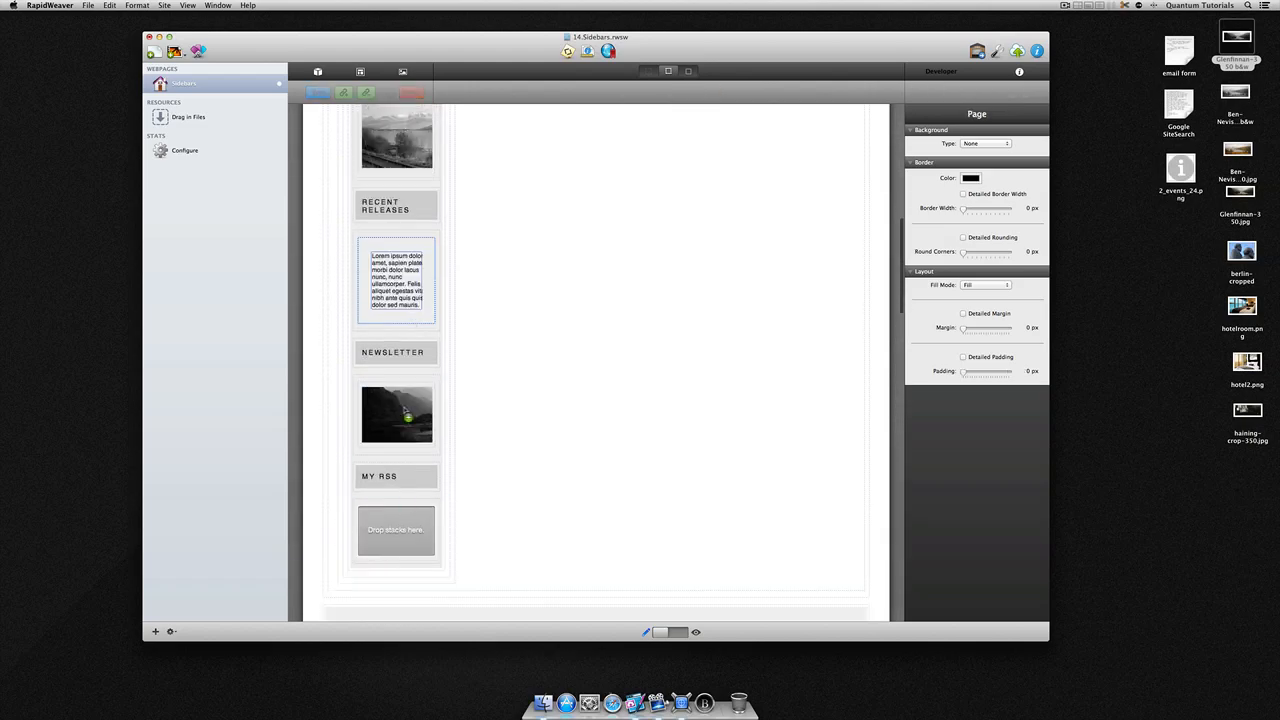
pyautogui.moveTo(406, 411); pyautogui.dragTo(403, 523)
# Set the background type of the sidebar's 1 Column stack to None.
pyautogui.scroll(5, 478, 454)
pyautogui.click(428, 269)
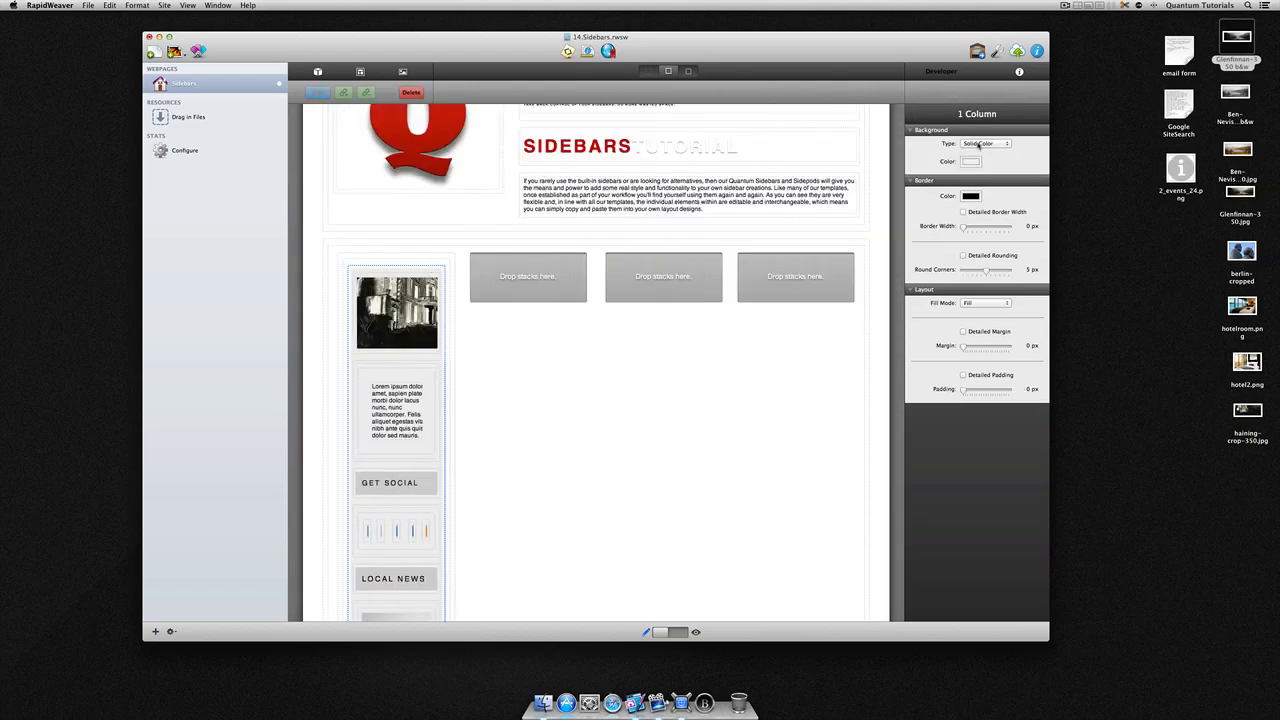
pyautogui.click(979, 144)
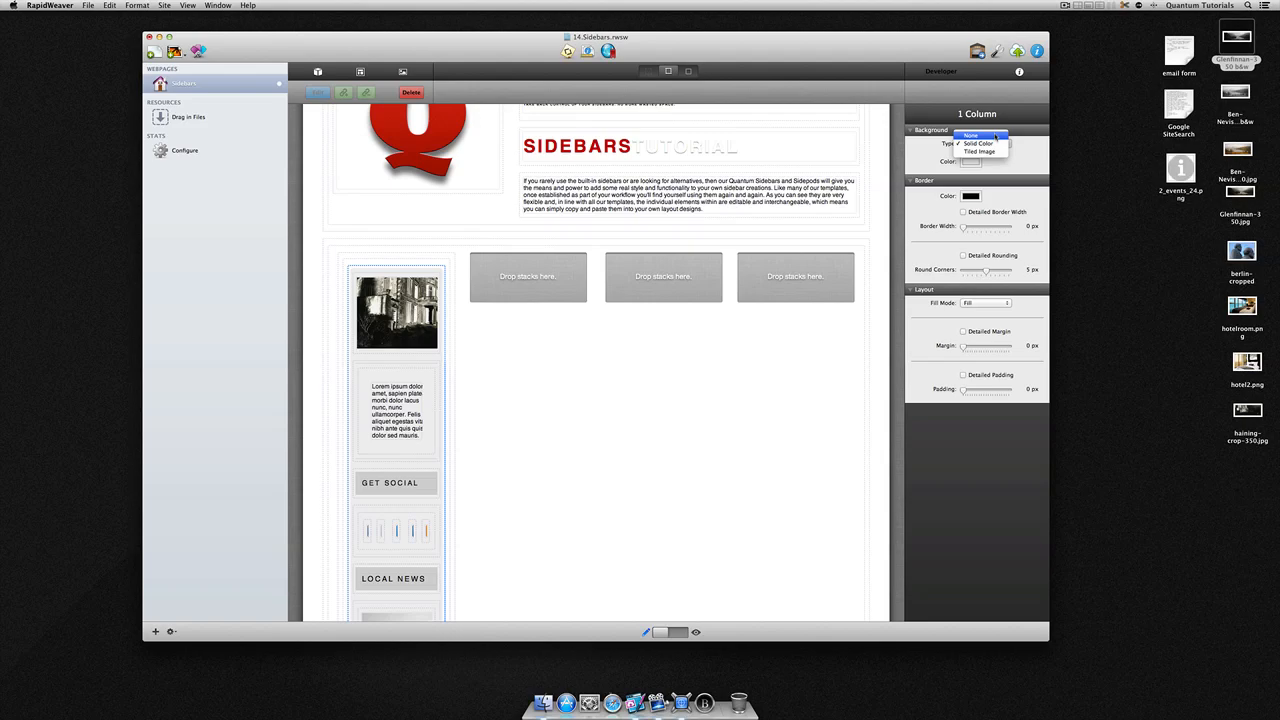
pyautogui.click(995, 136)
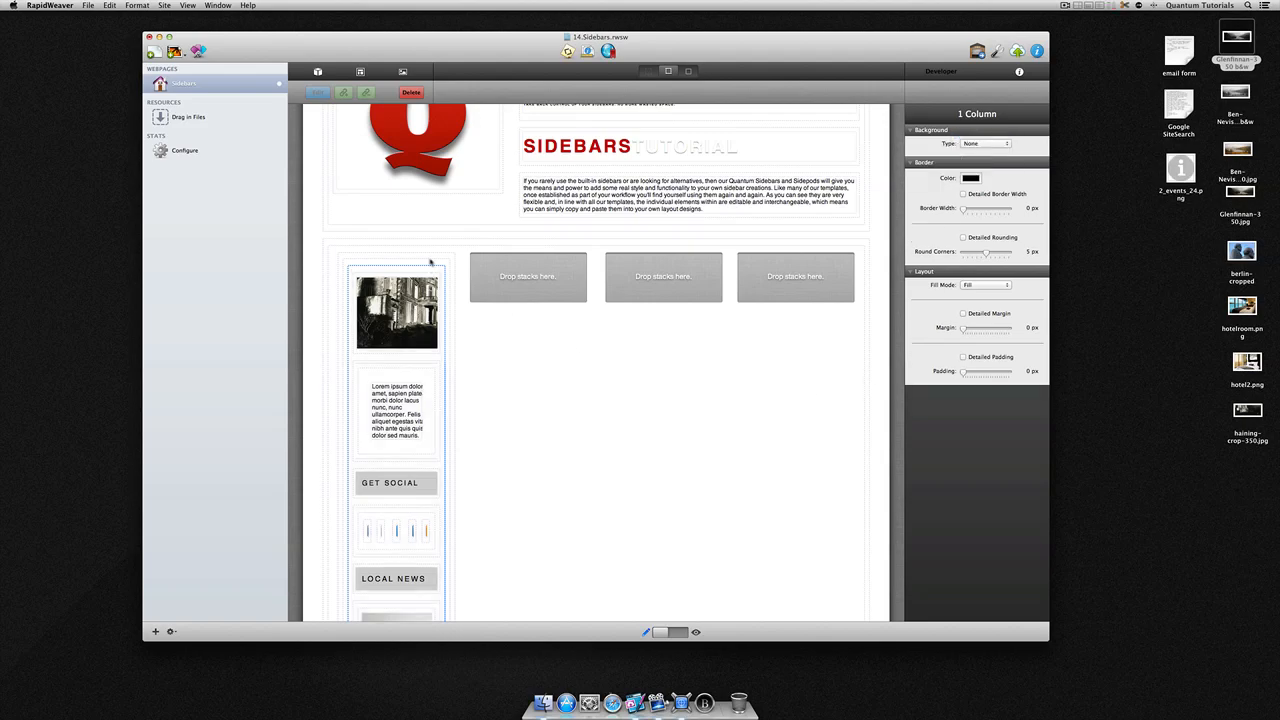
# Give the DesignThing around the sidebar a 1 px border and the Drop Shadow style.
pyautogui.click(430, 262)
pyautogui.scroll(-3, 842, 459)
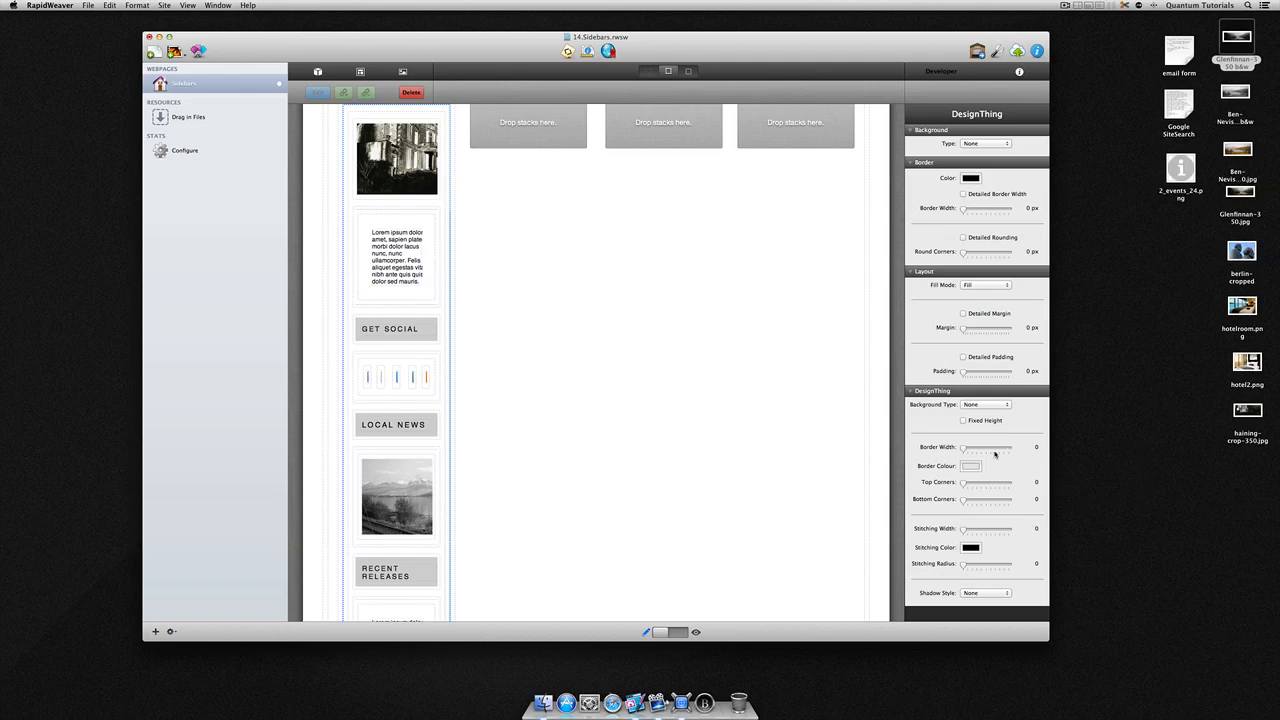
pyautogui.moveTo(967, 449); pyautogui.dragTo(968, 450)
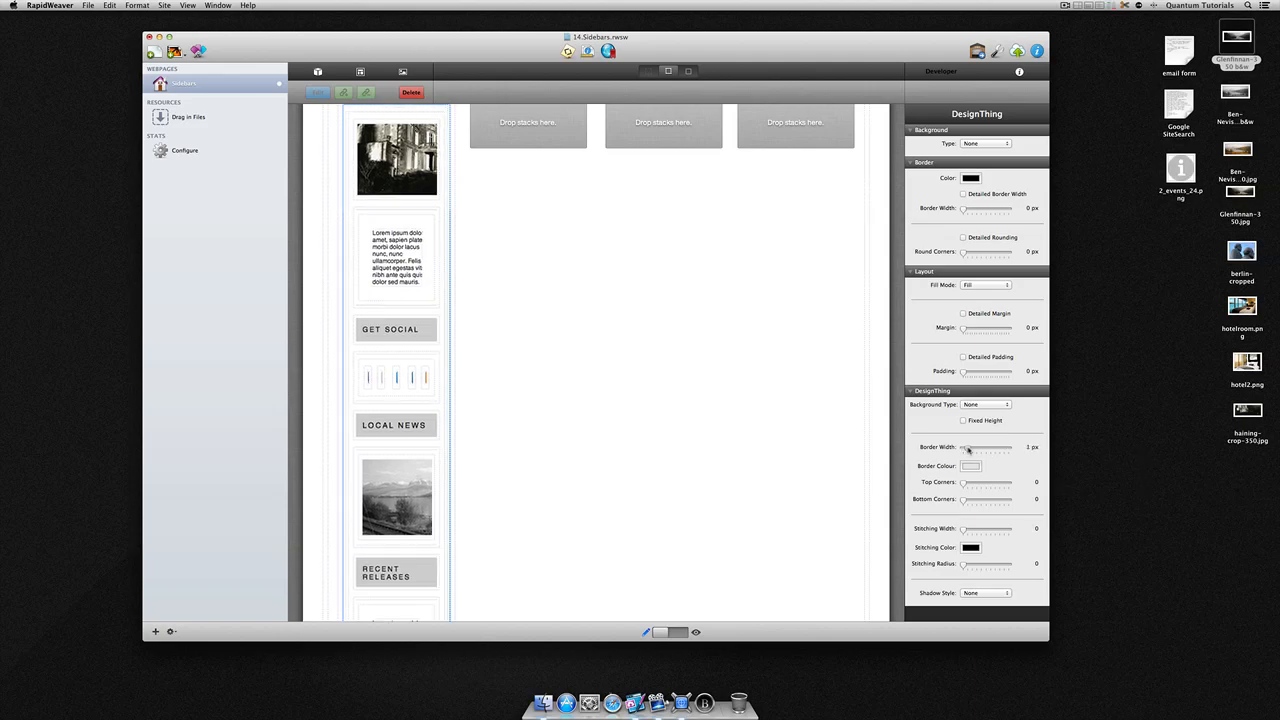
pyautogui.click(985, 593)
pyautogui.click(985, 605)
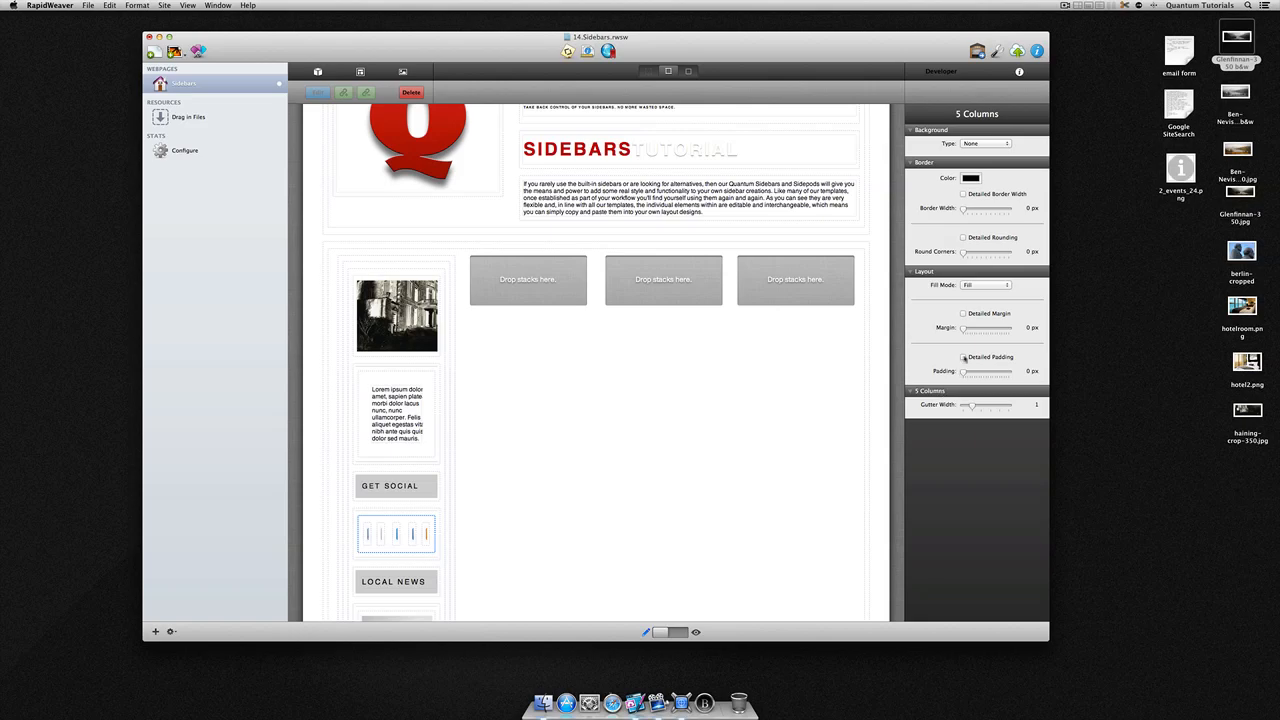
# Enable detailed padding for the five-column social icon stack.
pyautogui.click(964, 357)
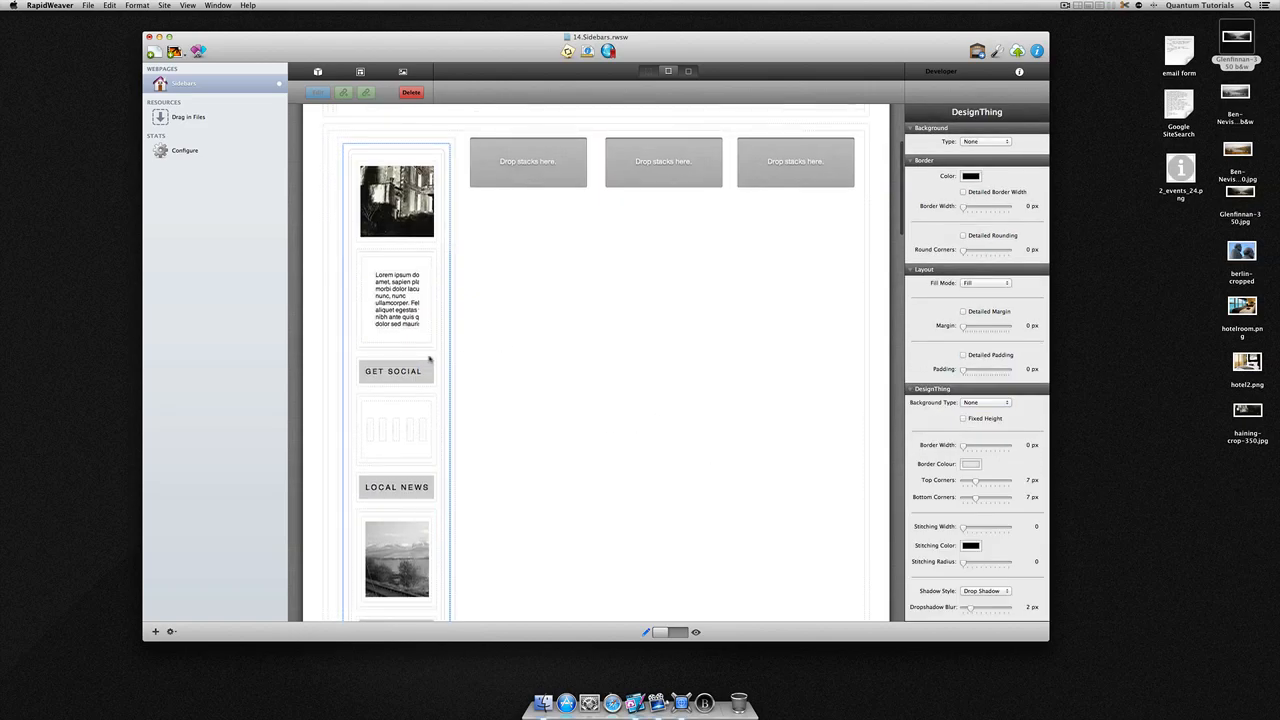
# Change the Get Social heading's background to a tiled image picked from the stack media library.
pyautogui.click(425, 361)
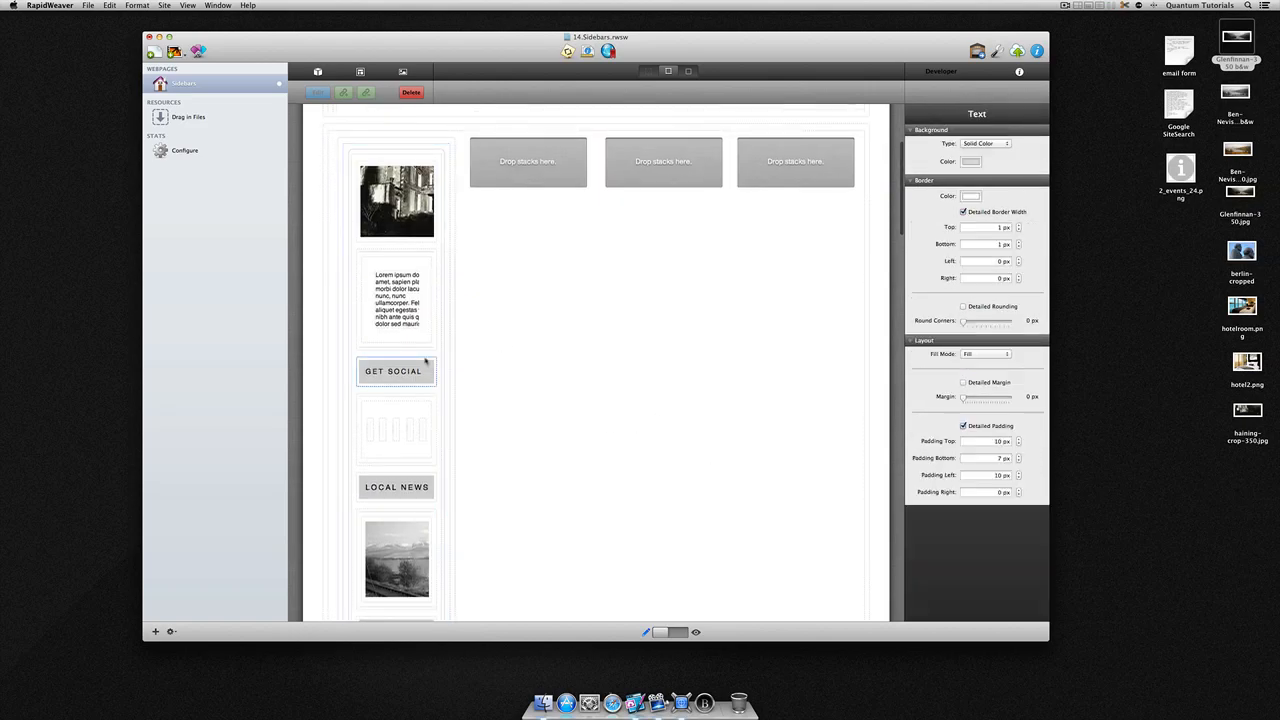
pyautogui.click(982, 144)
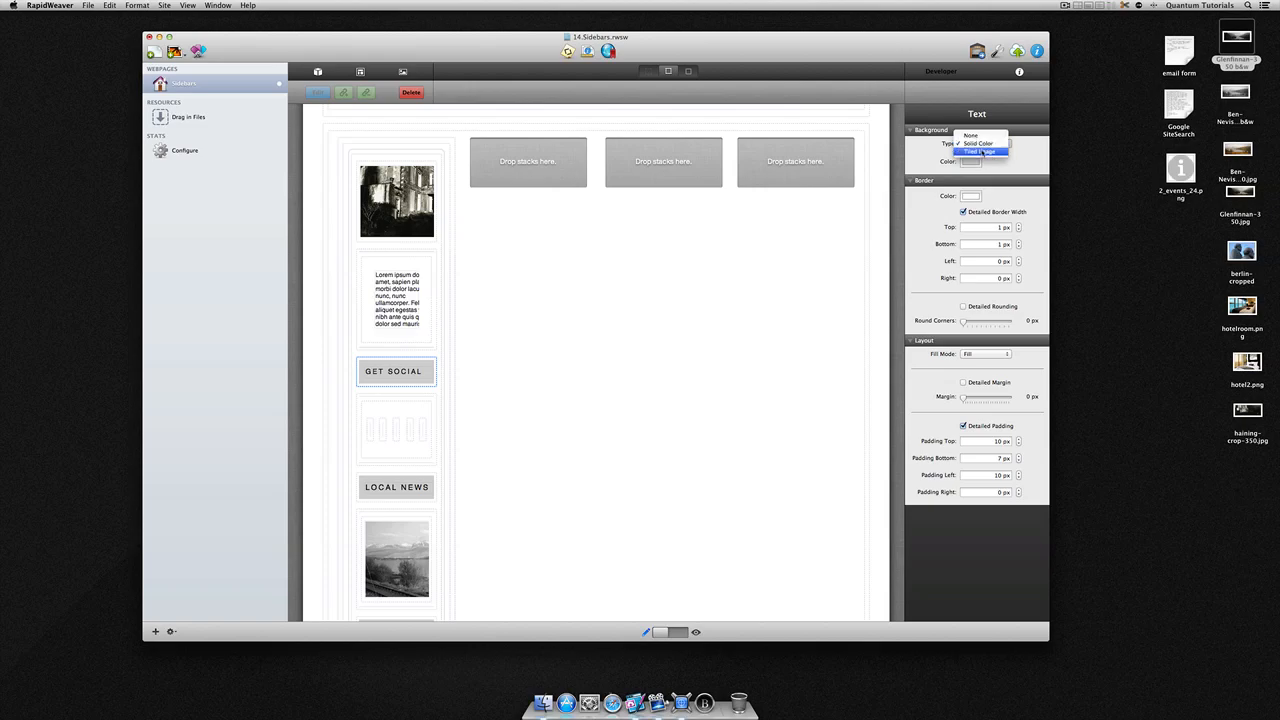
pyautogui.click(980, 151)
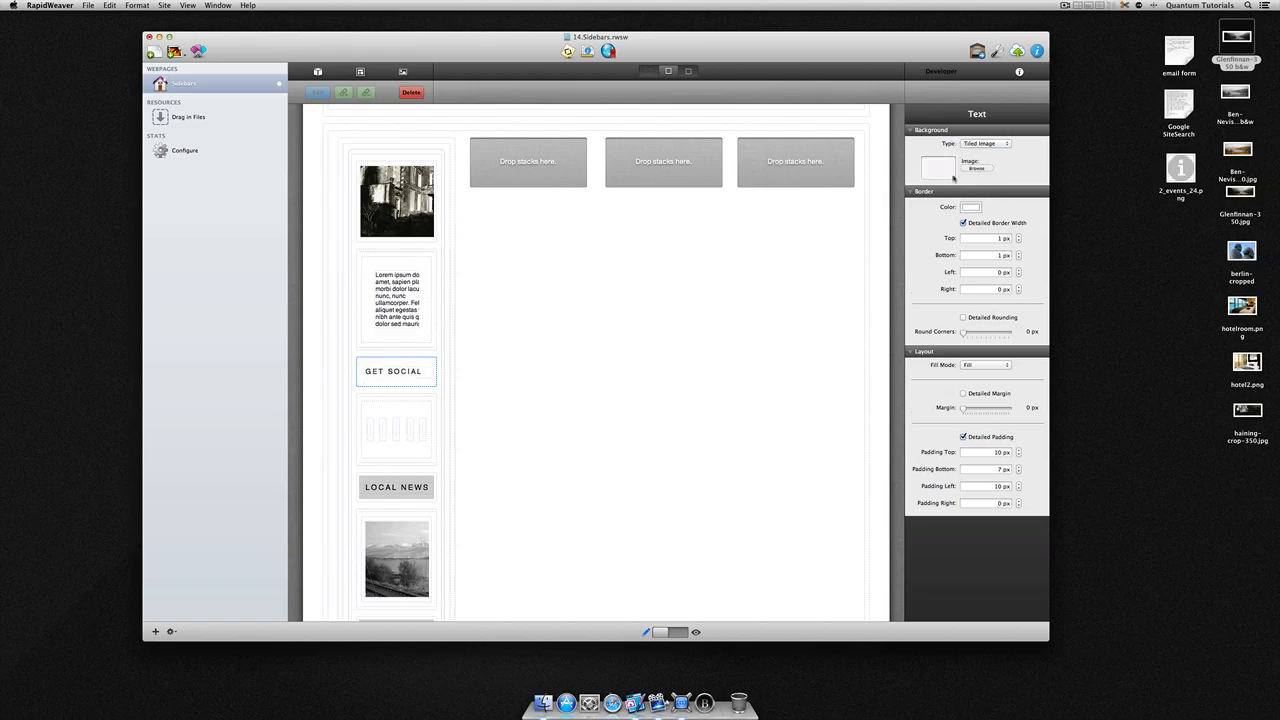
pyautogui.click(404, 72)
pyautogui.moveTo(412, 91); pyautogui.dragTo(602, 78)
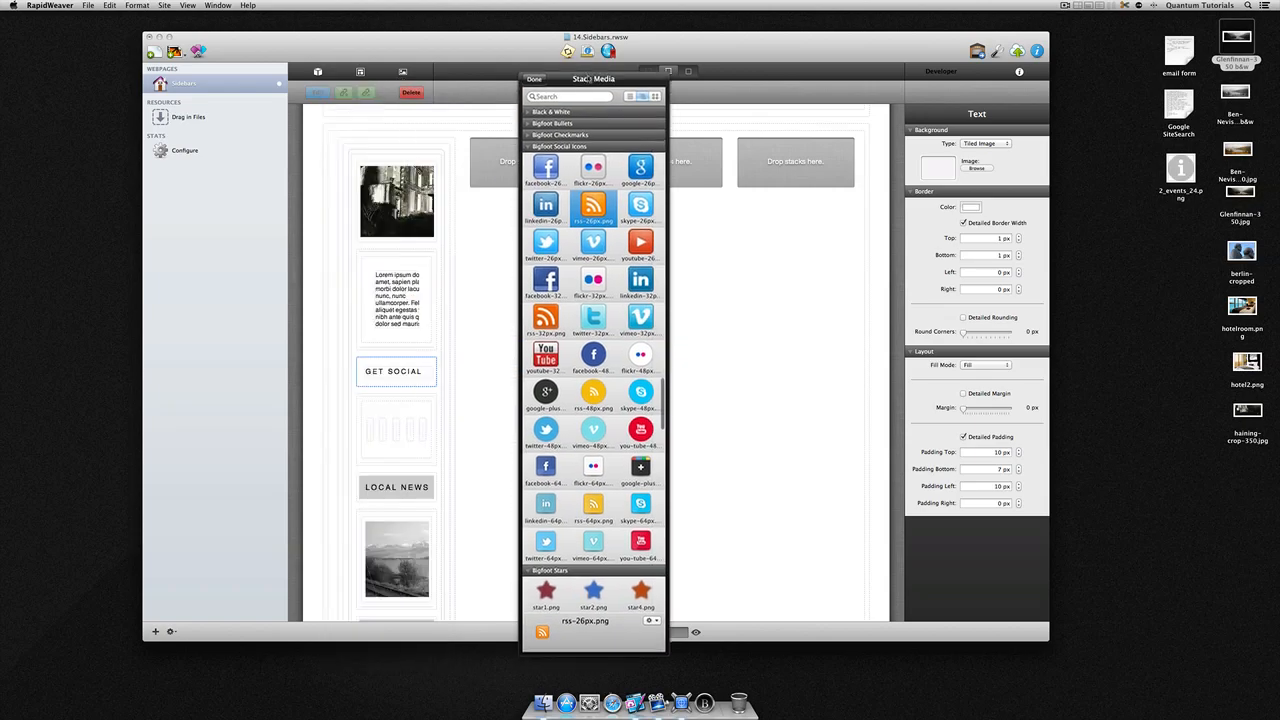
pyautogui.scroll(-20, 597, 294)
pyautogui.scroll(-5, 597, 294)
pyautogui.click(640, 350)
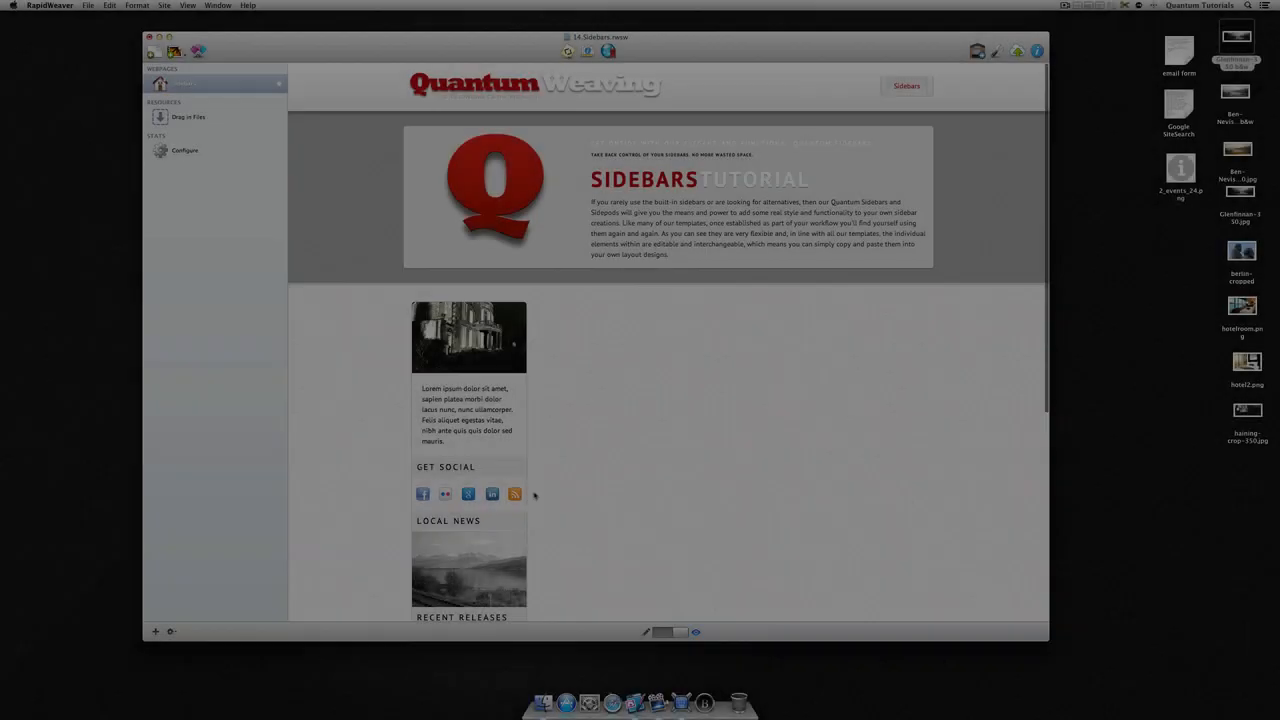
# Review the styled sidebar in the page preview from the castle image down to the My RSS section.
pyautogui.scroll(-5, 563, 497)
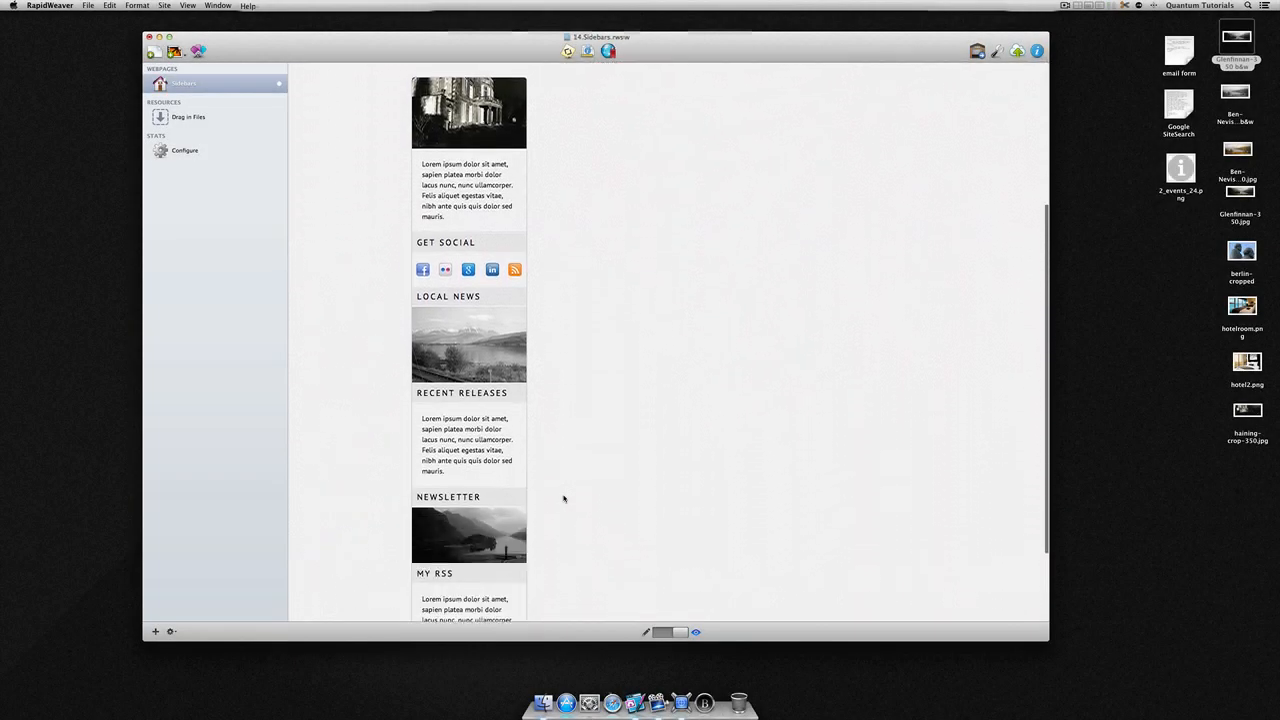
pyautogui.scroll(-2, 563, 498)
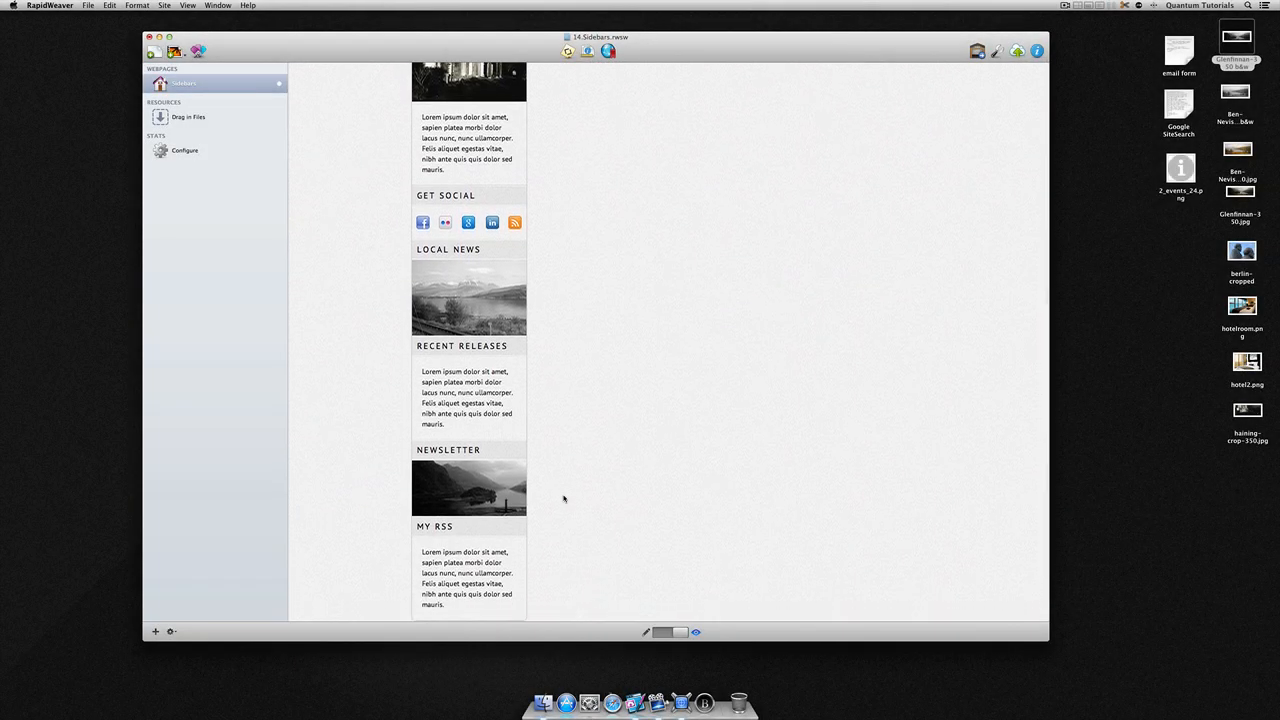
pyautogui.scroll(-1, 563, 498)
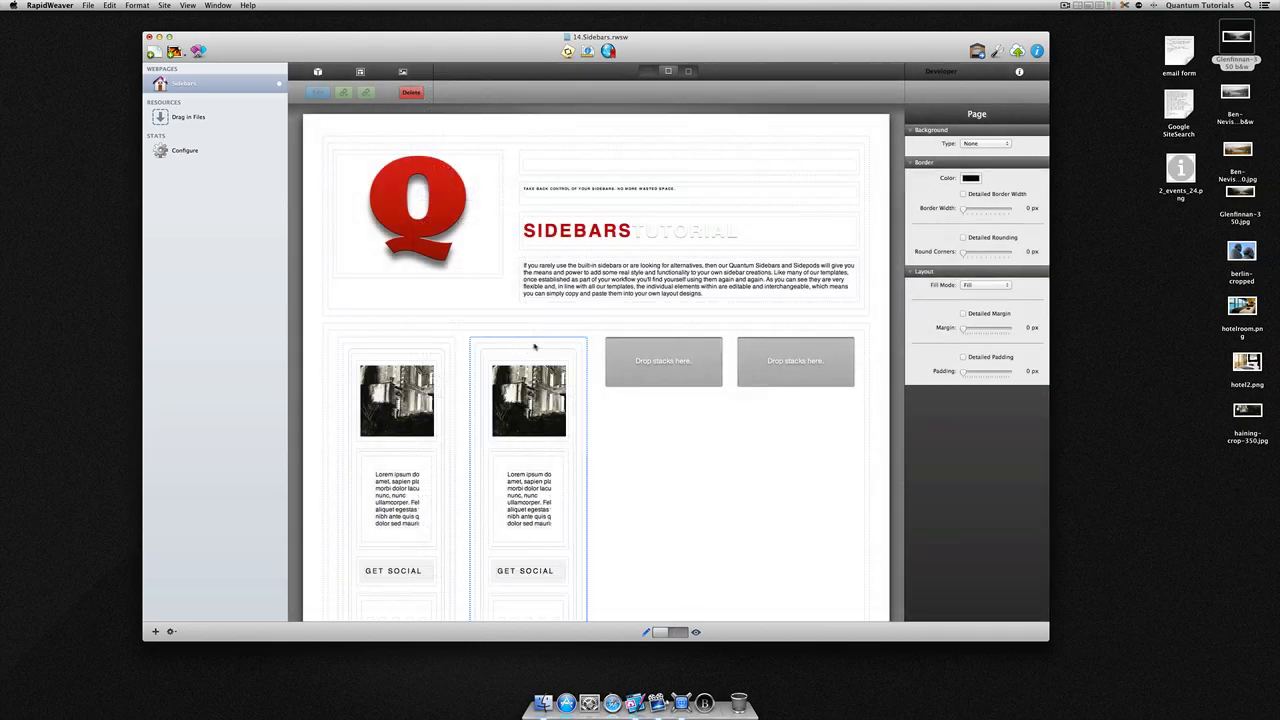
# Give the second sidebar's DesignThing a vertical gradient from Quantum Tutorials 4 to Quantum Tutorials 14 and replace its castle image with berlin-cropped.
pyautogui.click(534, 347)
pyautogui.click(988, 404)
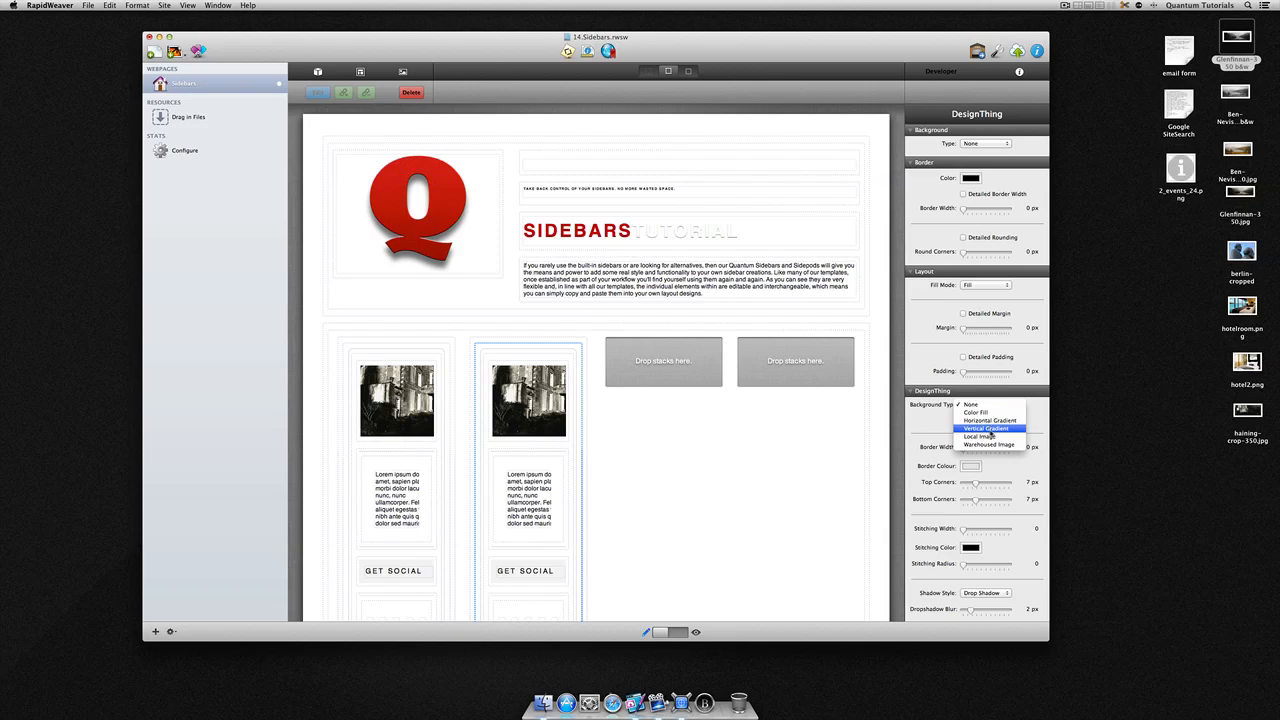
pyautogui.click(988, 430)
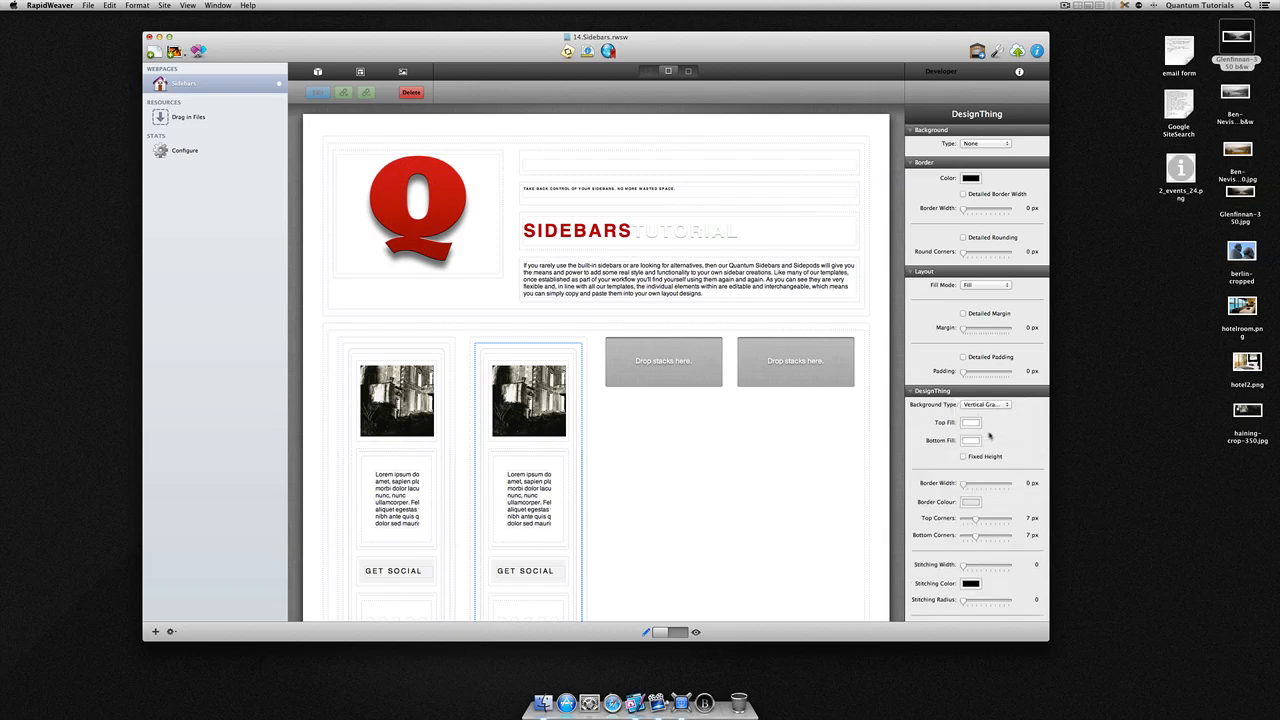
pyautogui.click(970, 440)
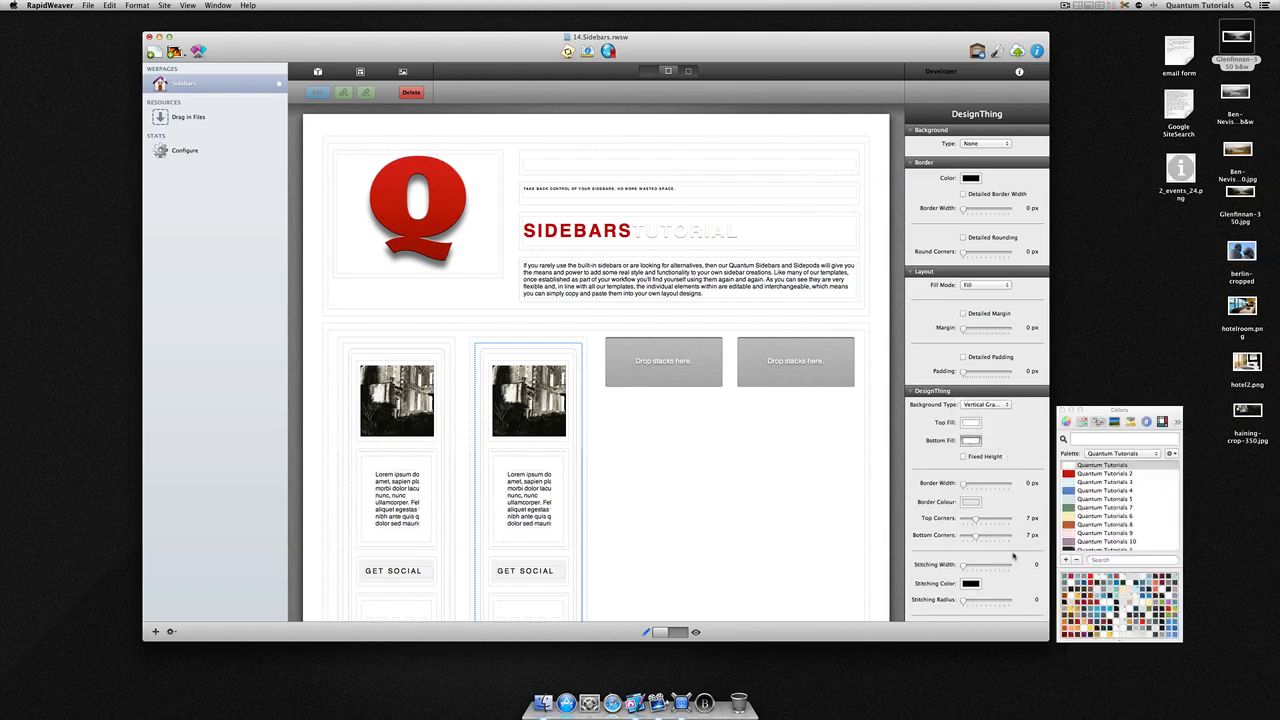
pyautogui.click(1100, 507)
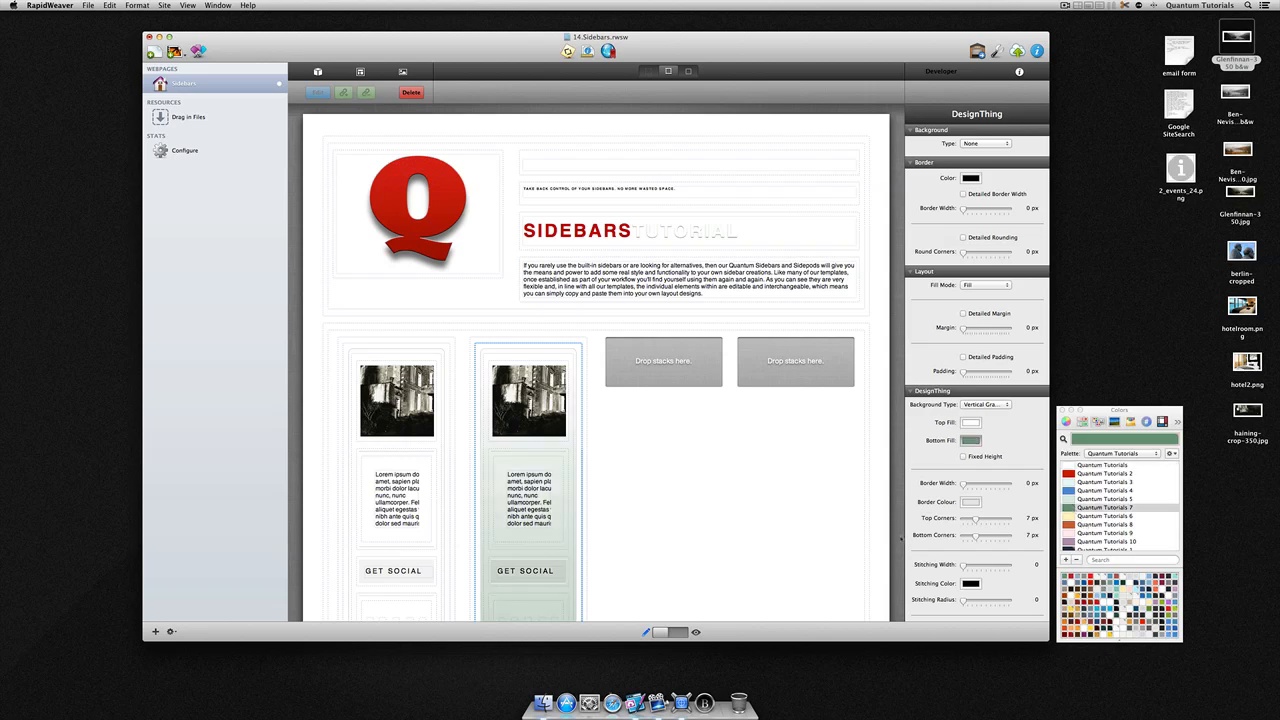
pyautogui.click(1150, 609)
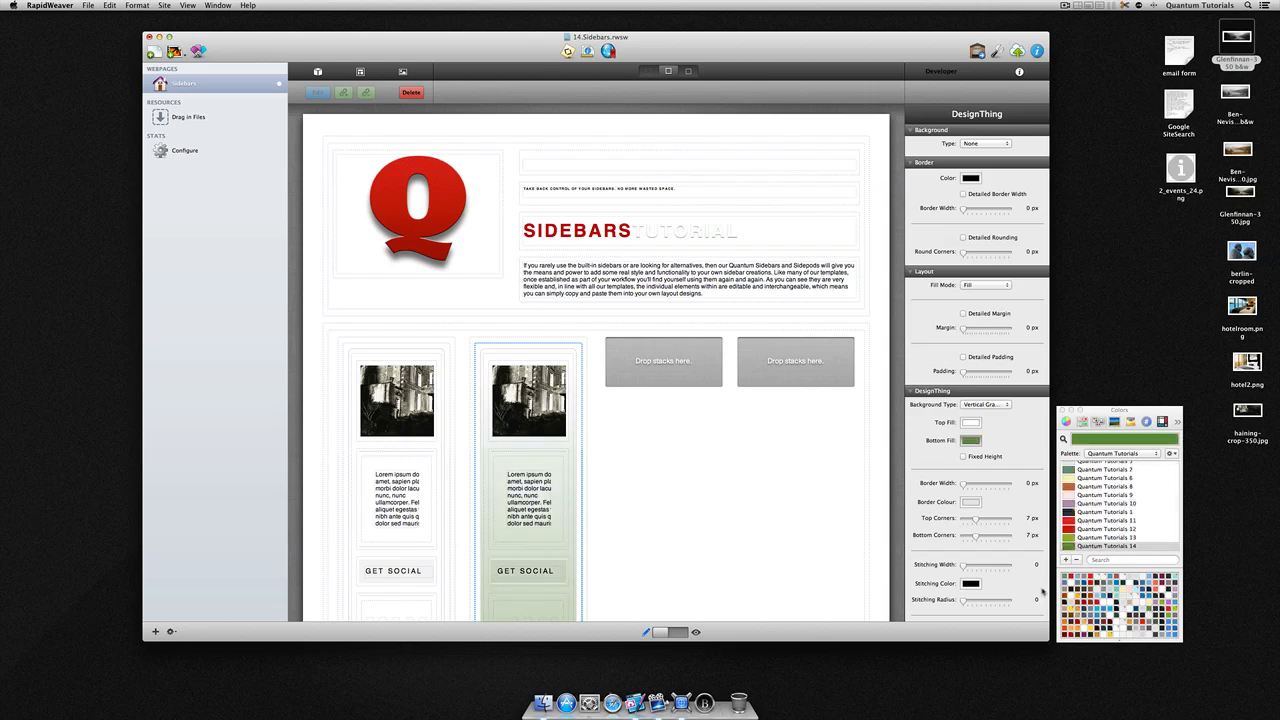
pyautogui.click(971, 423)
pyautogui.click(1100, 490)
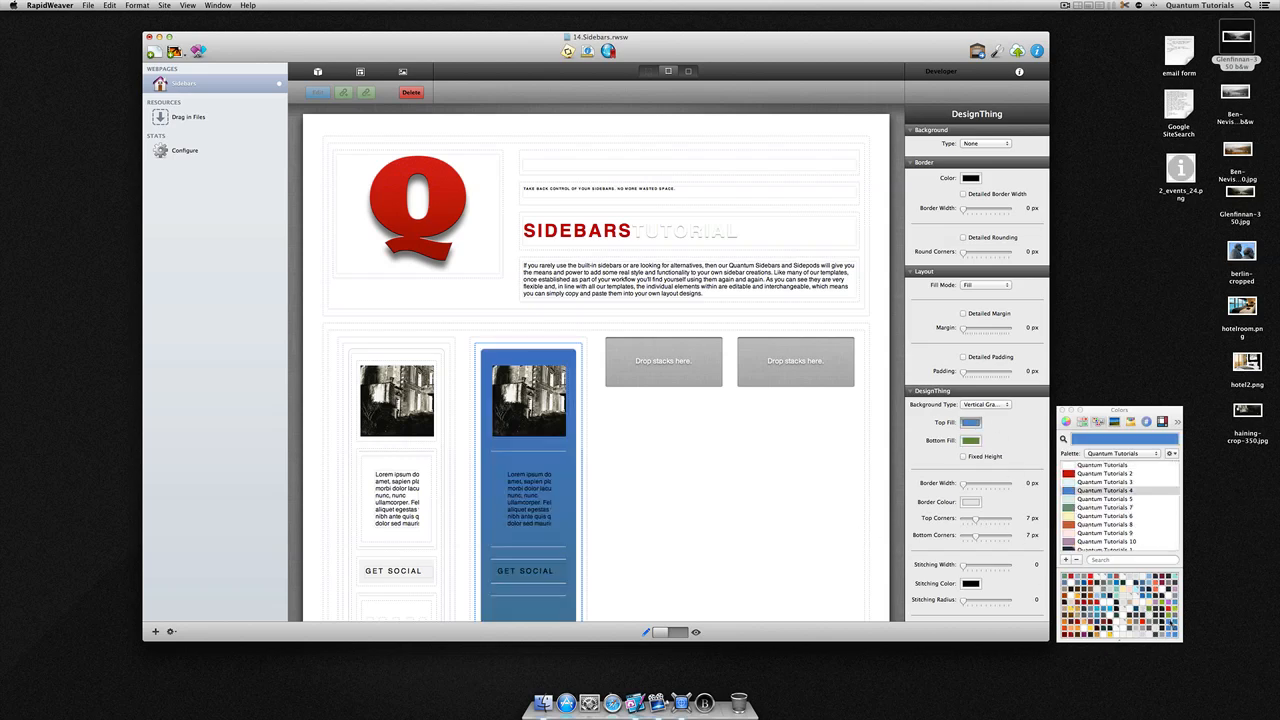
pyautogui.moveTo(1241, 252); pyautogui.dragTo(528, 400)
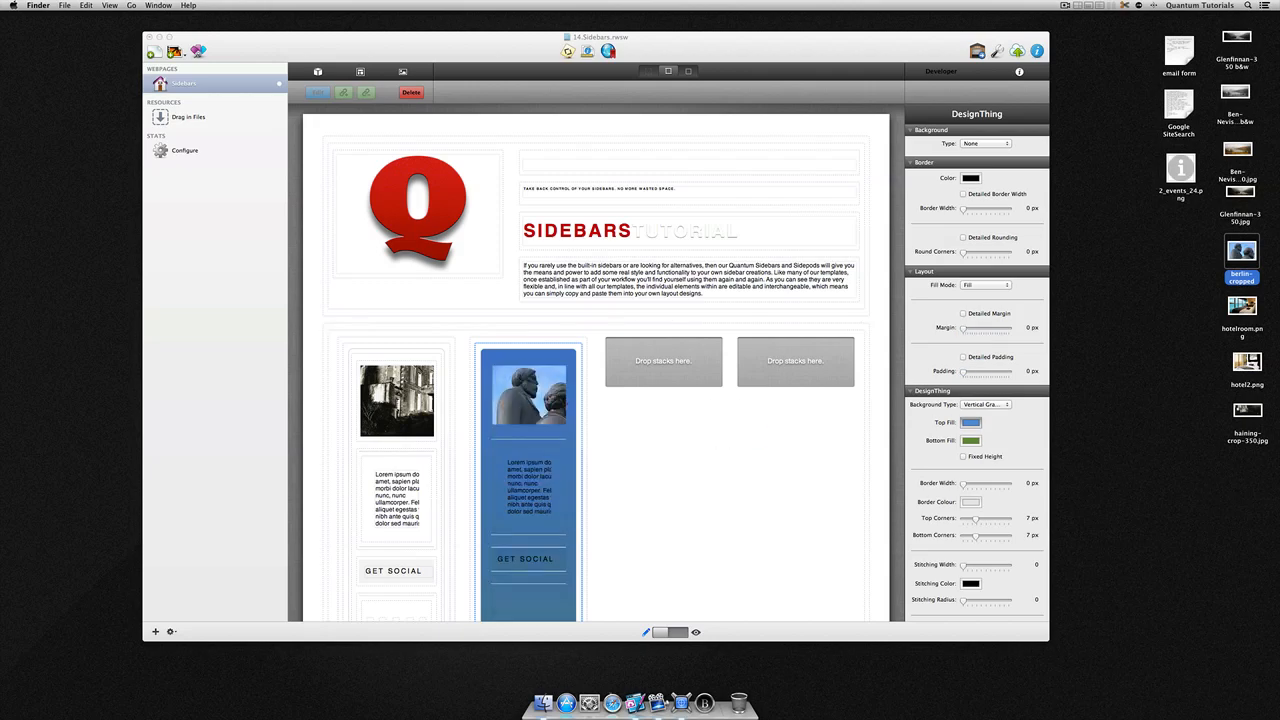
# Change the second sidebar's Get Social heading background to the 50-turkish.png tile and copy the heading directly beneath the image.
pyautogui.click(571, 413)
pyautogui.click(403, 71)
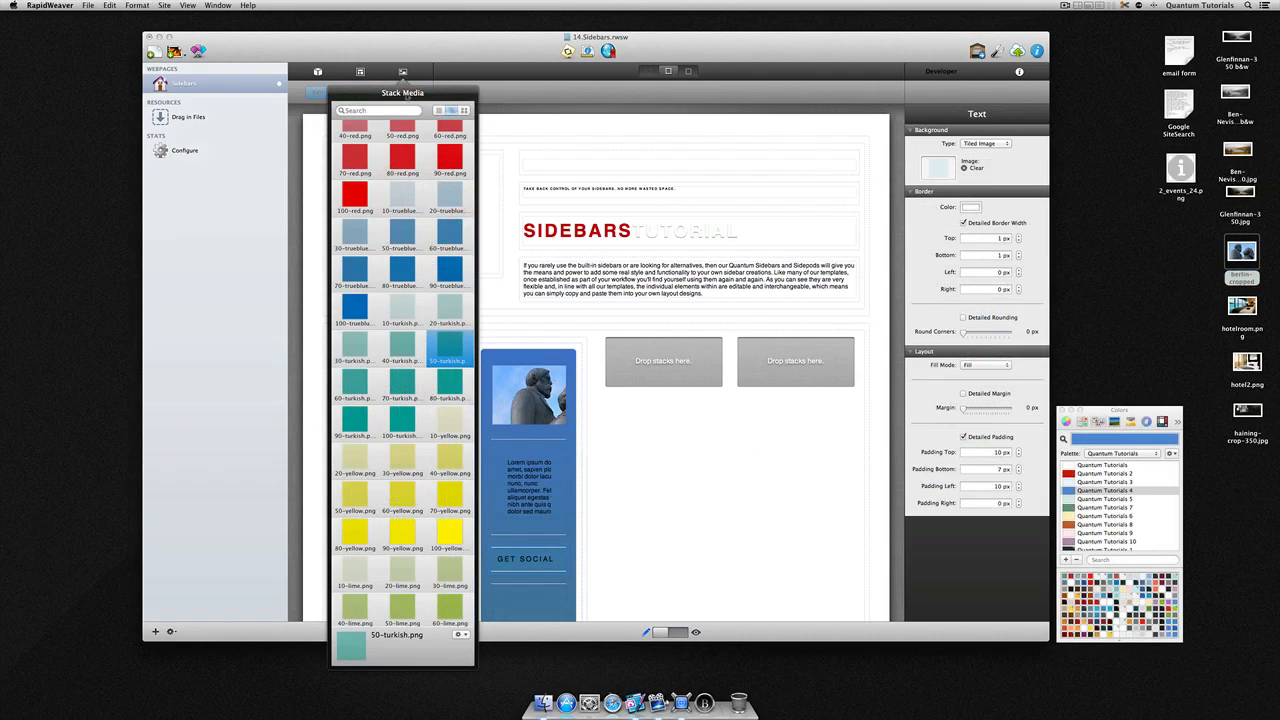
pyautogui.moveTo(447, 340); pyautogui.dragTo(940, 168)
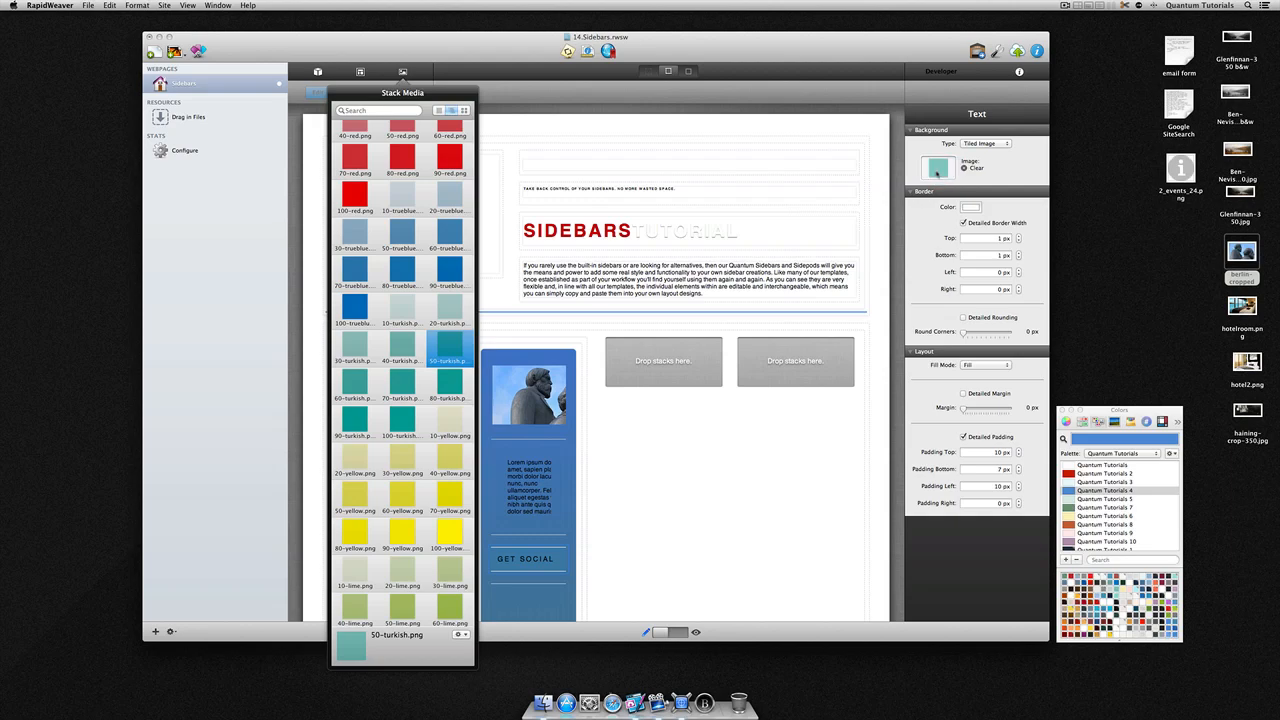
pyautogui.click(529, 549)
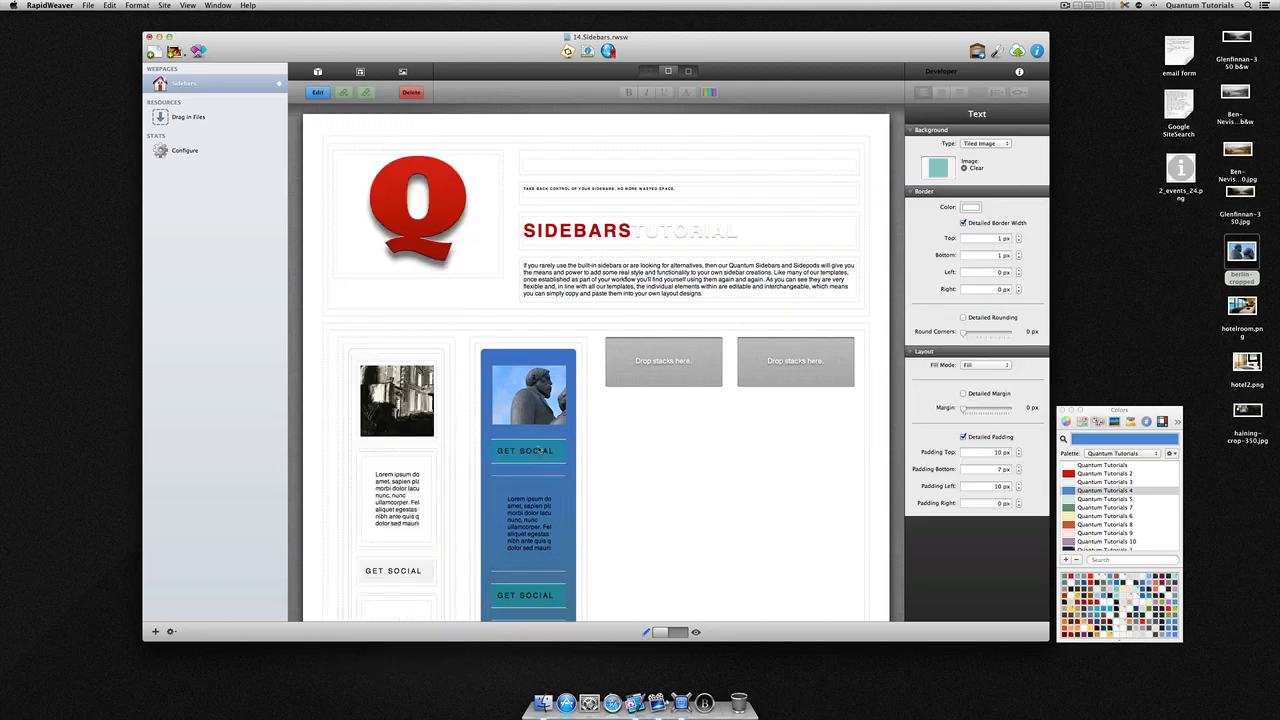
# Change the second sidebar's Local News heading background to the 50-turkish.png tile from the stack media library.
pyautogui.scroll(-7, 547, 366)
pyautogui.click(547, 366)
pyautogui.click(403, 72)
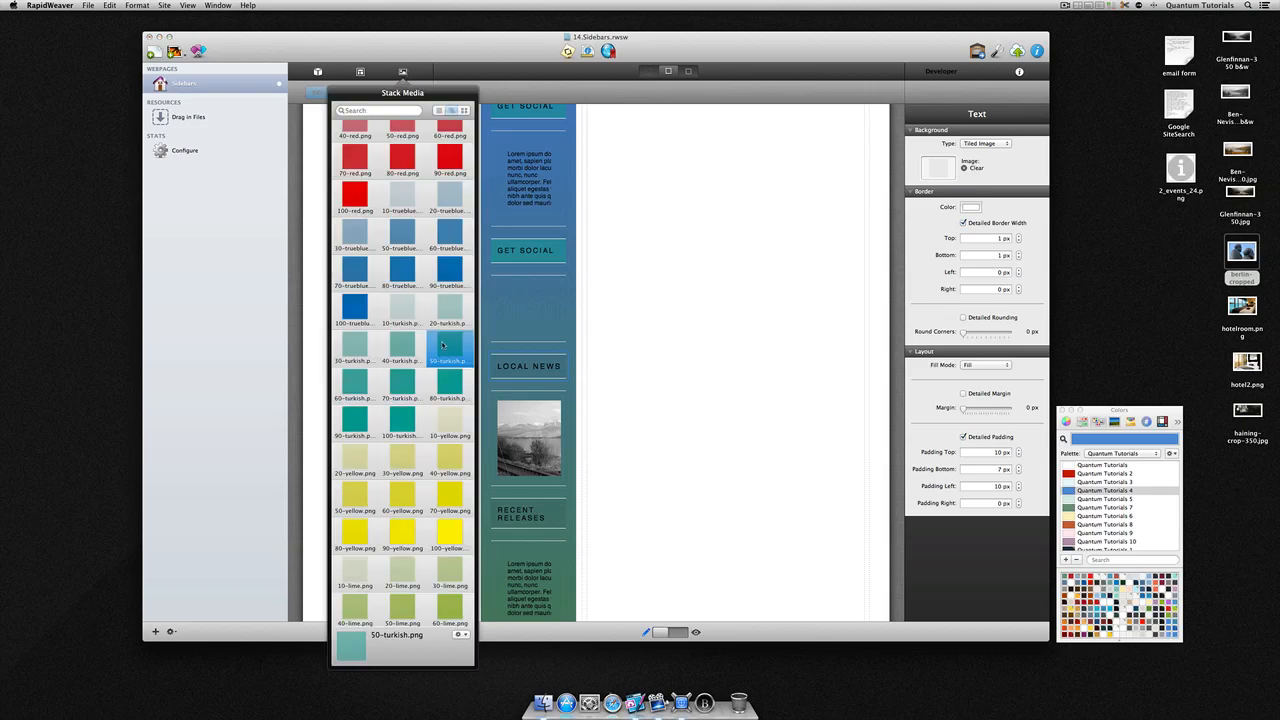
pyautogui.moveTo(450, 346); pyautogui.dragTo(938, 168)
# Change the second sidebar's Recent Releases heading background to the 50-cyan.png tile from the stack media library.
pyautogui.scroll(-3, 544, 354)
pyautogui.click(544, 354)
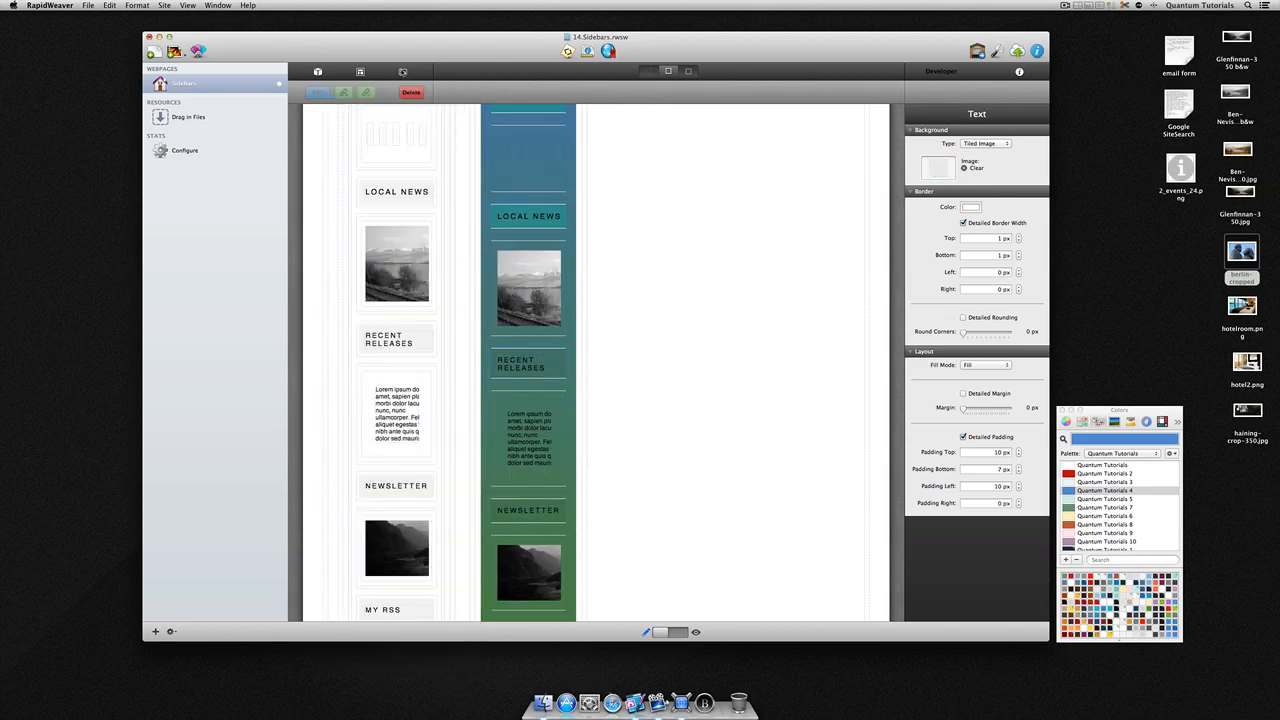
pyautogui.click(403, 72)
pyautogui.scroll(10, 425, 238)
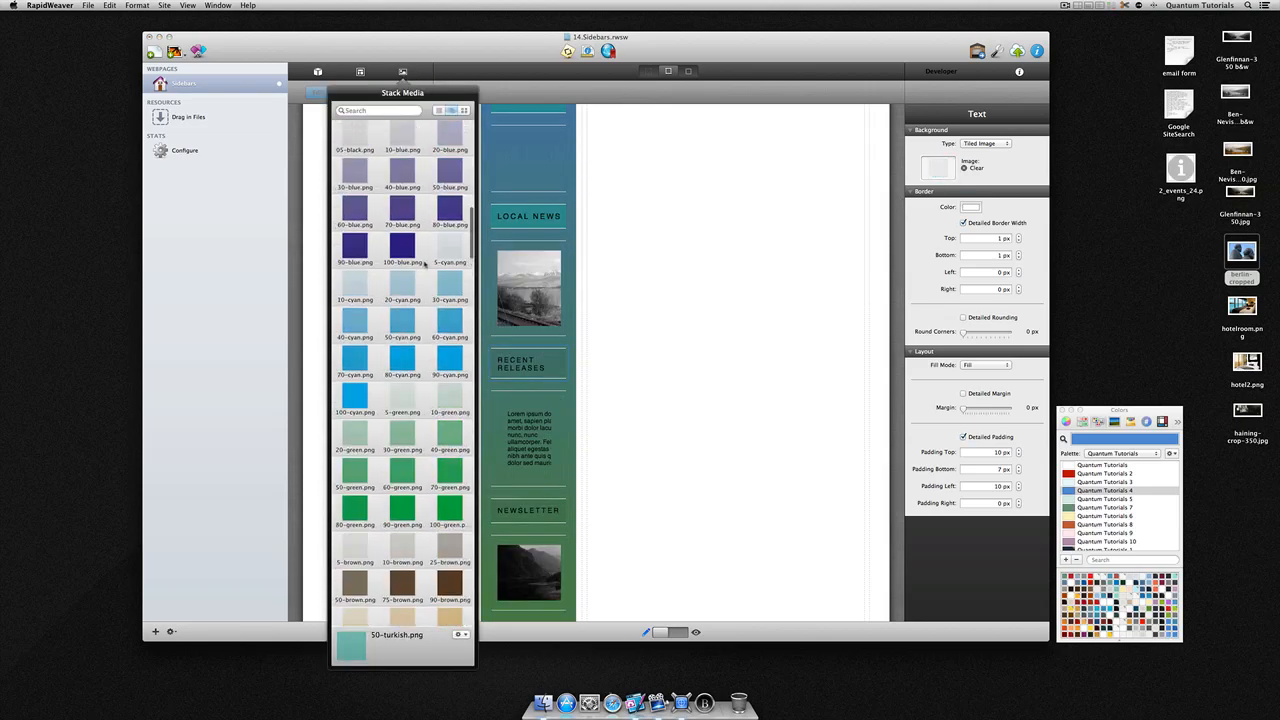
pyautogui.click(402, 322)
pyautogui.moveTo(402, 322); pyautogui.dragTo(923, 181)
# Apply the 50-cyan.png tile as background to the Newsletter and My RSS headings in the second sidebar.
pyautogui.scroll(-5, 547, 430)
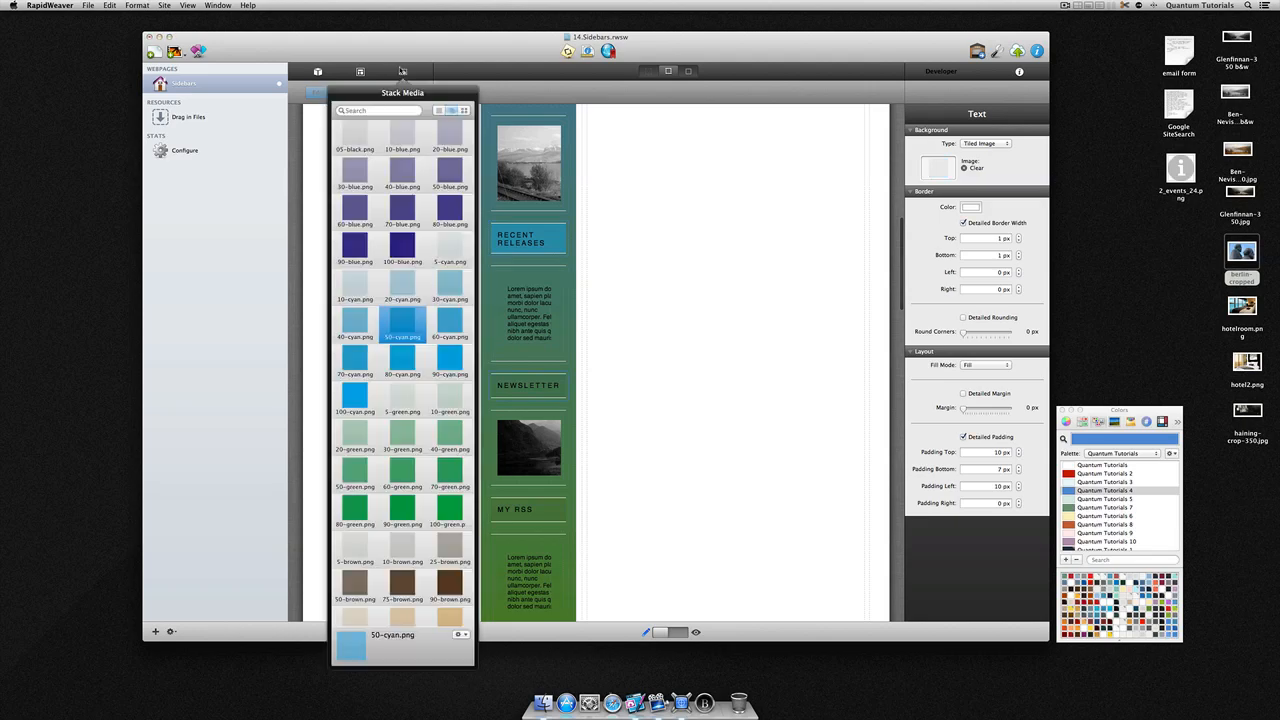
pyautogui.click(547, 432)
pyautogui.click(403, 72)
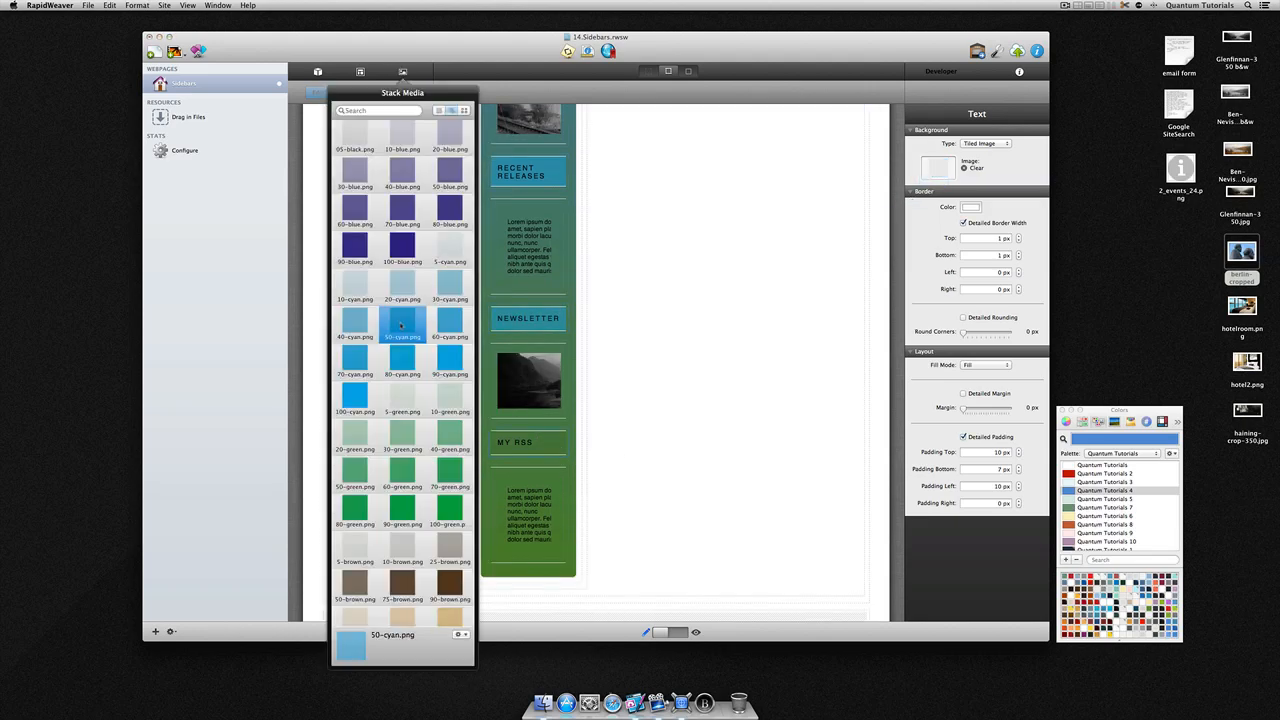
pyautogui.moveTo(402, 322); pyautogui.dragTo(938, 170)
pyautogui.click(671, 491)
# Colour the My RSS and Newsletter heading text in the second sidebar with the white Quantum Tutorials palette colour.
pyautogui.doubleClick(516, 442)
pyautogui.press('super+a')
pyautogui.click(1102, 465)
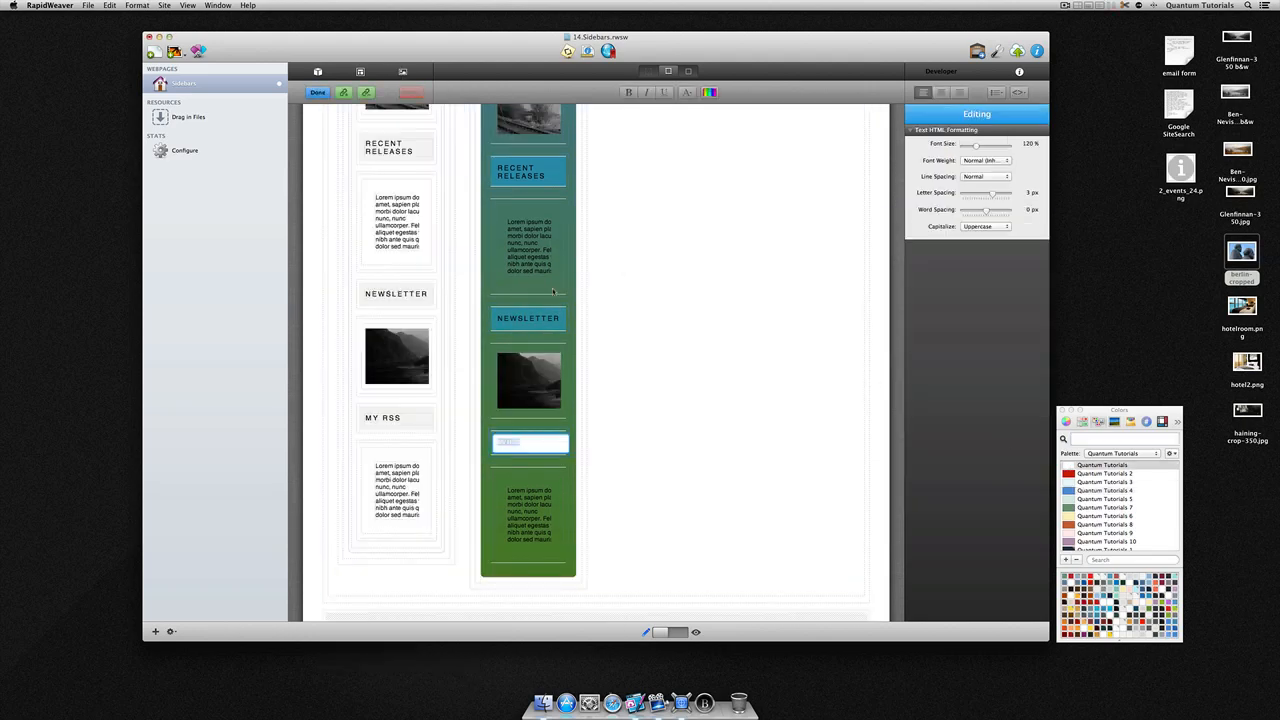
pyautogui.click(680, 440)
pyautogui.doubleClick(528, 318)
pyautogui.press('super+a')
pyautogui.click(1102, 465)
pyautogui.scroll(5, 680, 440)
pyautogui.click(680, 440)
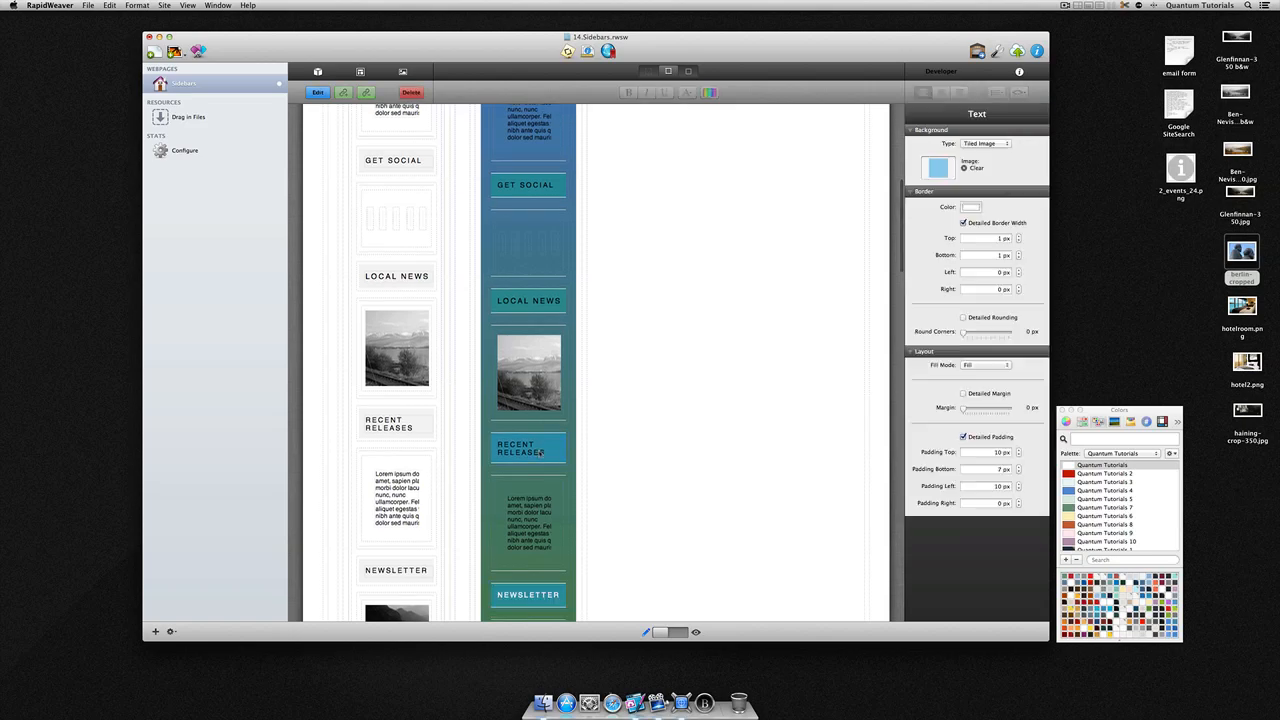
# Colour the Recent Releases and Local News heading text in the second sidebar with the white Quantum Tutorials palette colour.
pyautogui.doubleClick(526, 444)
pyautogui.press('super+a')
pyautogui.click(1102, 465)
pyautogui.click(680, 440)
pyautogui.doubleClick(526, 301)
pyautogui.press('super+a')
pyautogui.click(1102, 465)
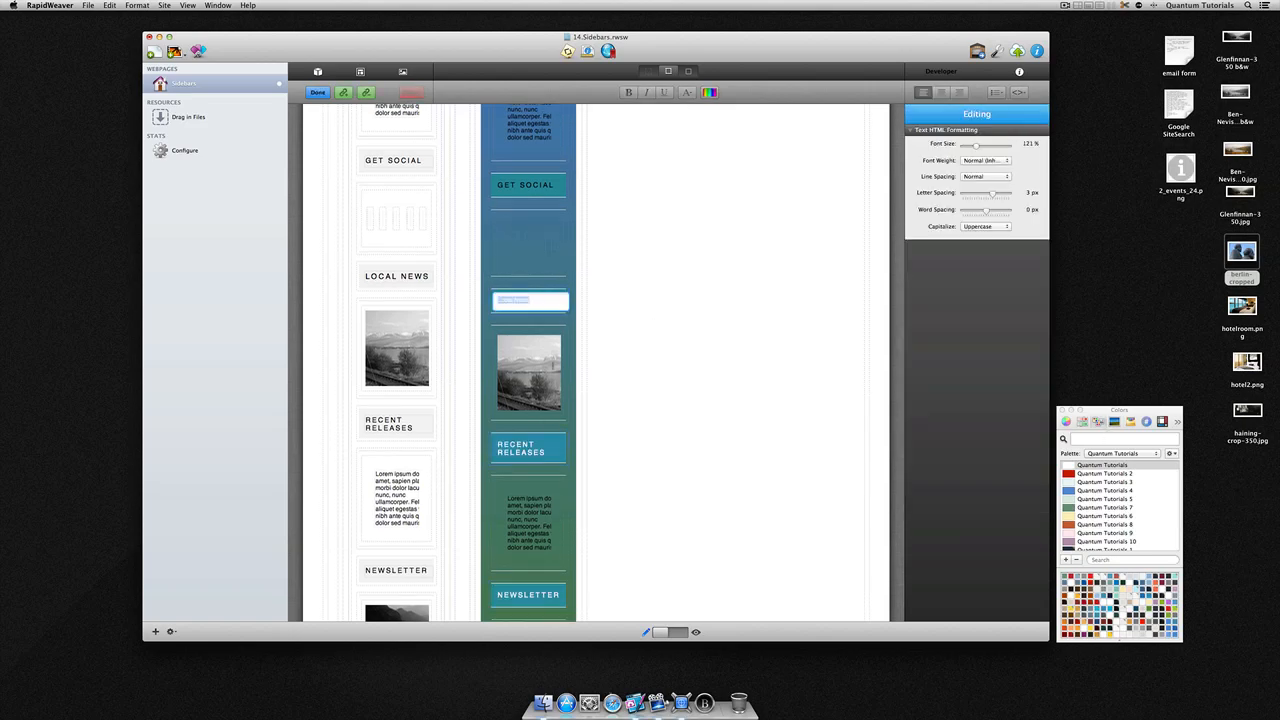
pyautogui.scroll(5, 680, 420)
pyautogui.click(680, 420)
# Make the text of both Get Social headings in the second sidebar white.
pyautogui.doubleClick(526, 387)
pyautogui.press('super+a')
pyautogui.click(1102, 465)
pyautogui.scroll(5, 680, 420)
pyautogui.click(680, 420)
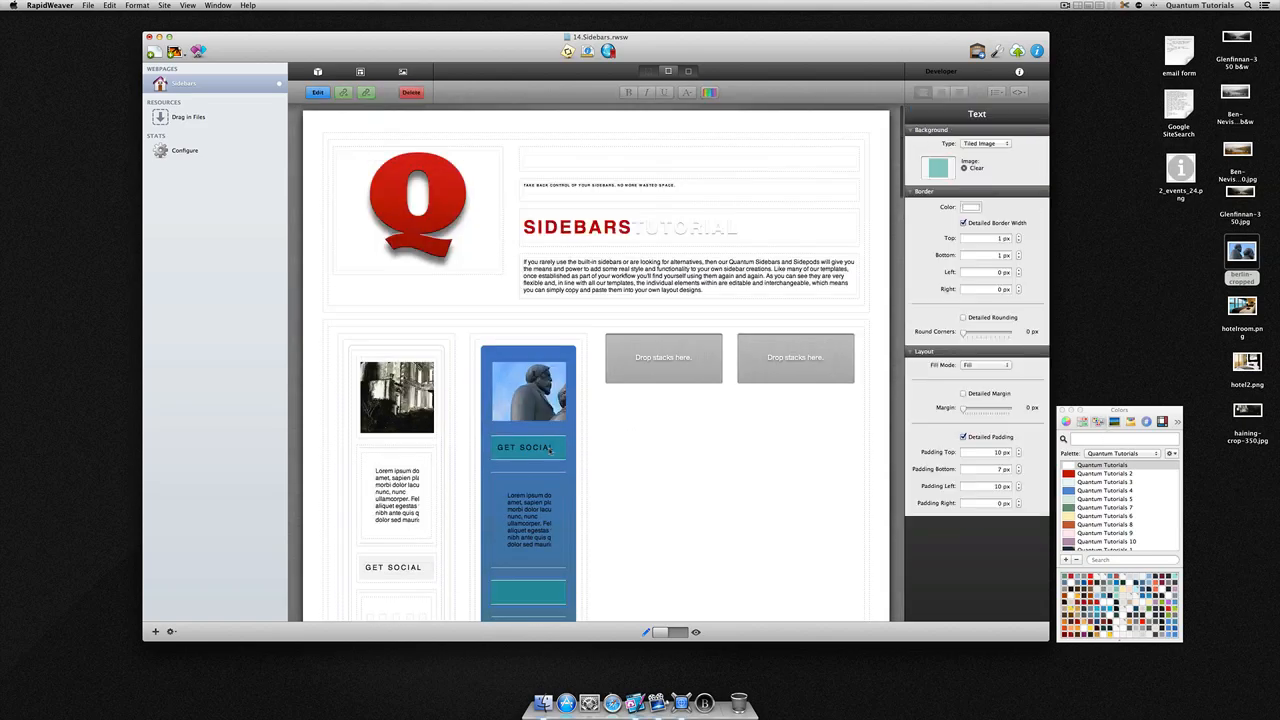
pyautogui.doubleClick(526, 447)
pyautogui.press('super+a')
pyautogui.click(573, 347)
# Colour the lorem ipsum paragraph below the second sidebar's upper Get Social heading with Quantum Tutorials 5.
pyautogui.doubleClick(528, 520)
pyautogui.press('super+a')
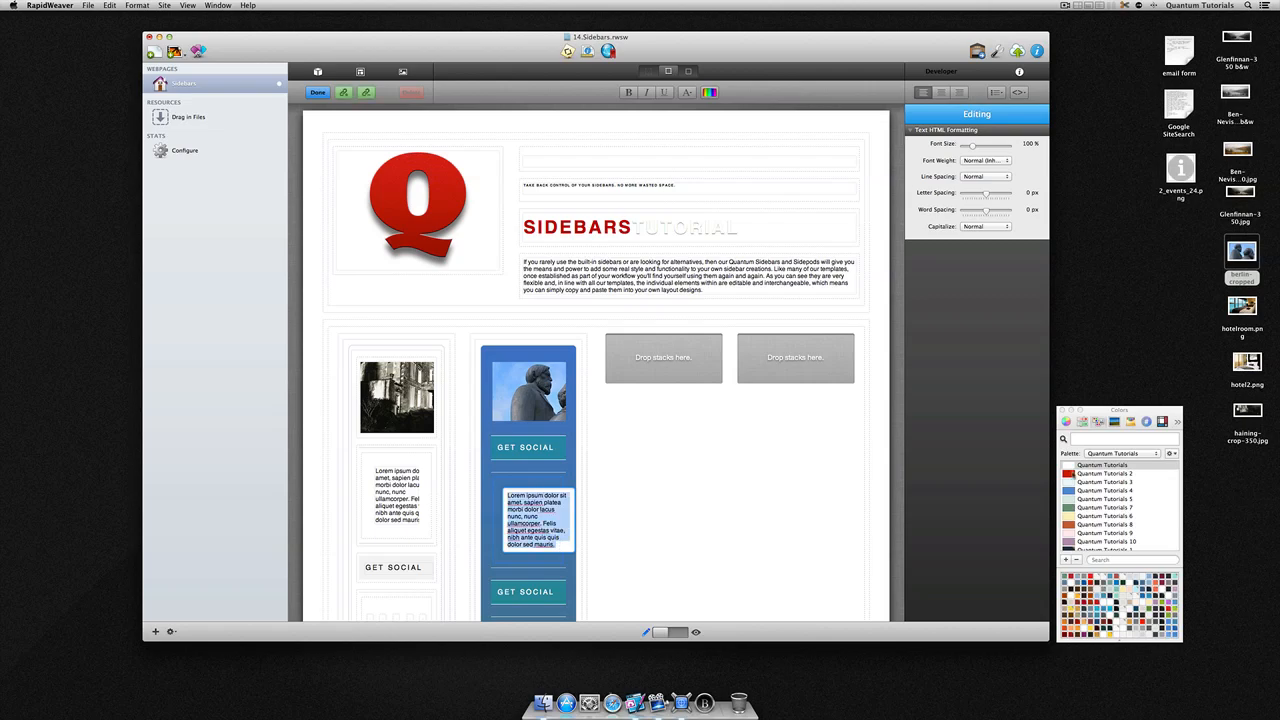
pyautogui.click(1104, 499)
pyautogui.scroll(-4, 522, 524)
pyautogui.scroll(-5, 522, 524)
pyautogui.click(690, 455)
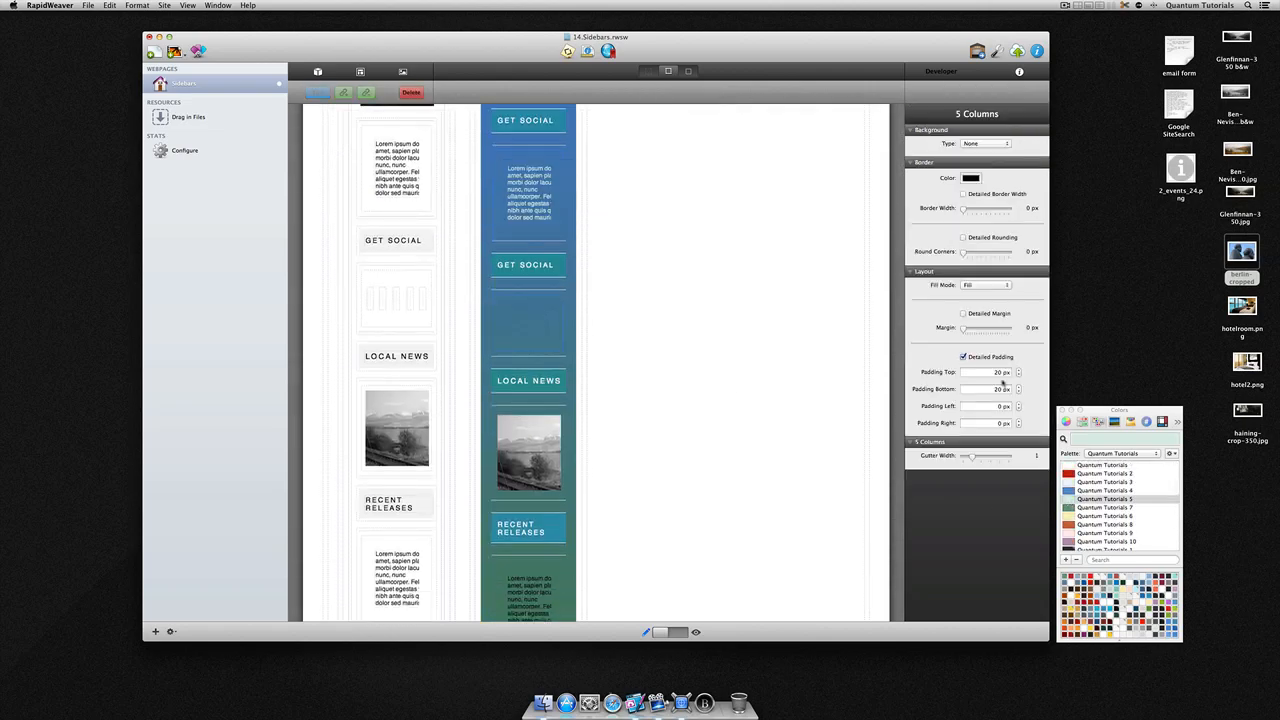
# Set the top and bottom padding of the second sidebar's five-column stack to 25 px each.
pyautogui.doubleClick(1001, 372)
pyautogui.write('25')
pyautogui.press('Tab')
pyautogui.write('25')
pyautogui.press('Tab')
# Colour the second sidebar's Recent Releases paragraph with Quantum Tutorials 5 and its My RSS paragraph with Quantum Tutorials 3.
pyautogui.scroll(-5, 528, 446)
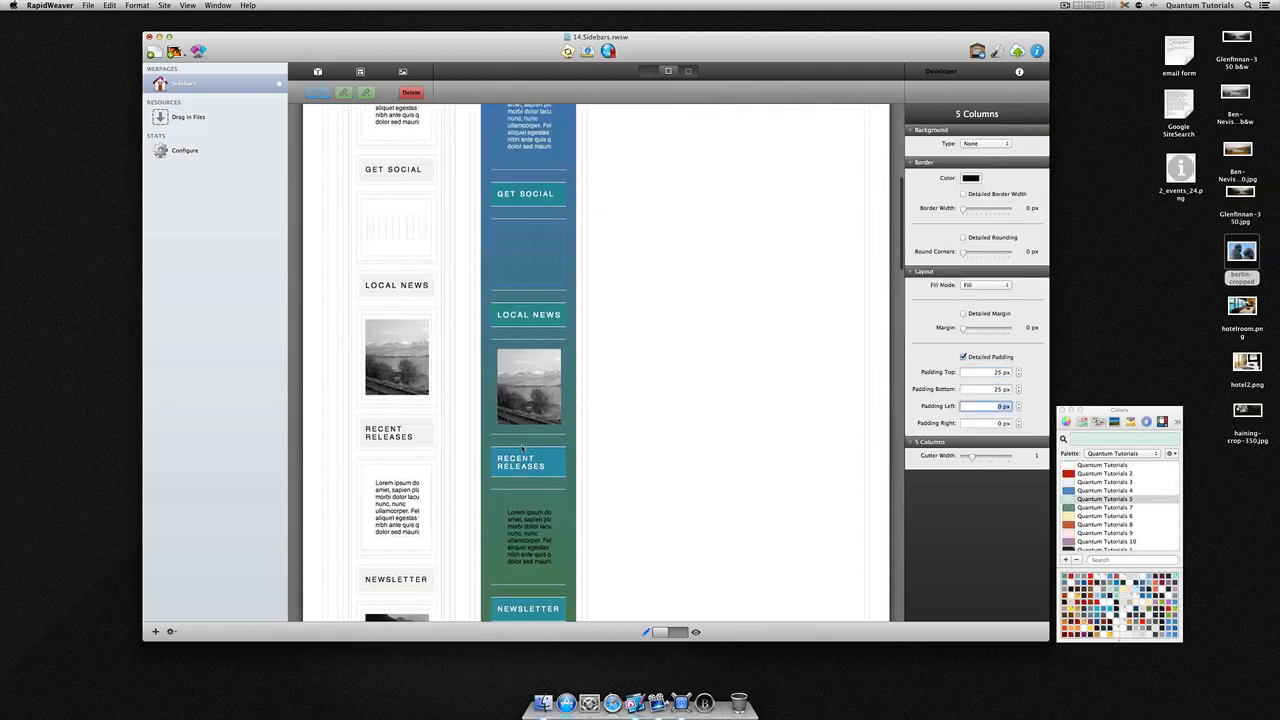
pyautogui.click(528, 446)
pyautogui.doubleClick(528, 446)
pyautogui.press('super+a')
pyautogui.click(1104, 499)
pyautogui.scroll(-5, 594, 537)
pyautogui.doubleClick(530, 442)
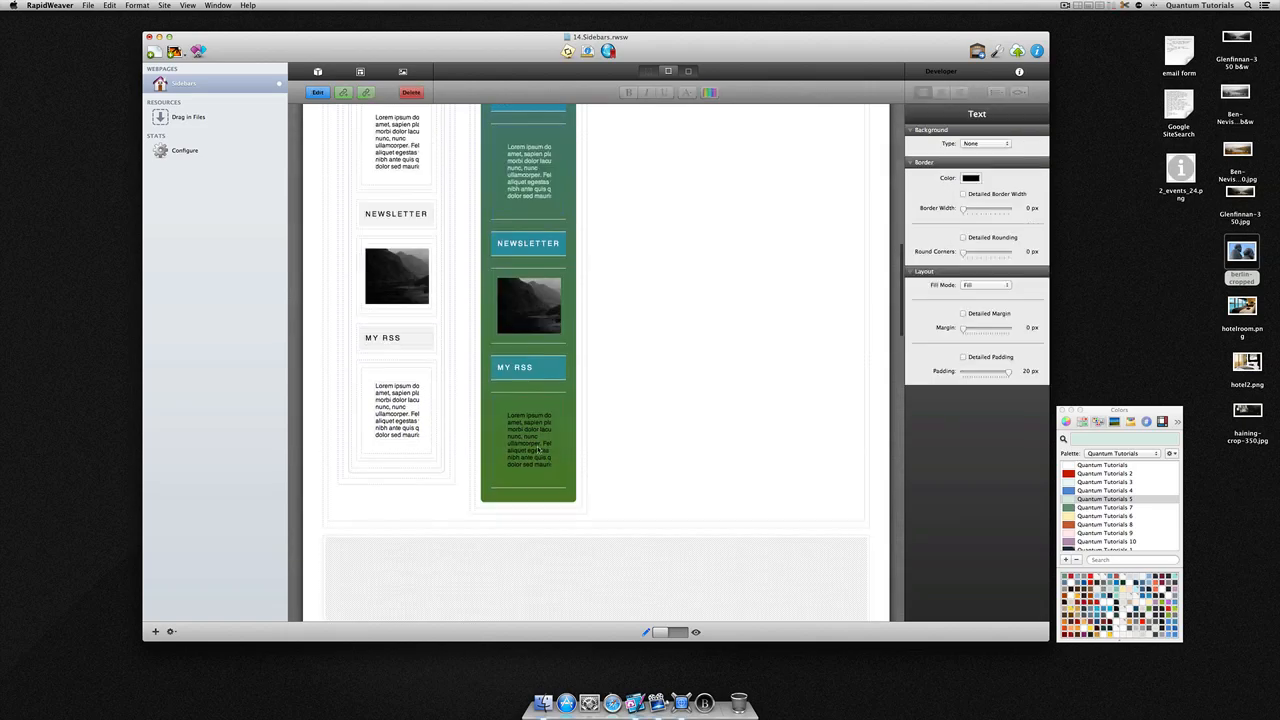
pyautogui.press('super+a')
pyautogui.click(1104, 482)
pyautogui.click(655, 442)
# Review the restyled second sidebar in the page preview and return to editing.
pyautogui.press('super+r')
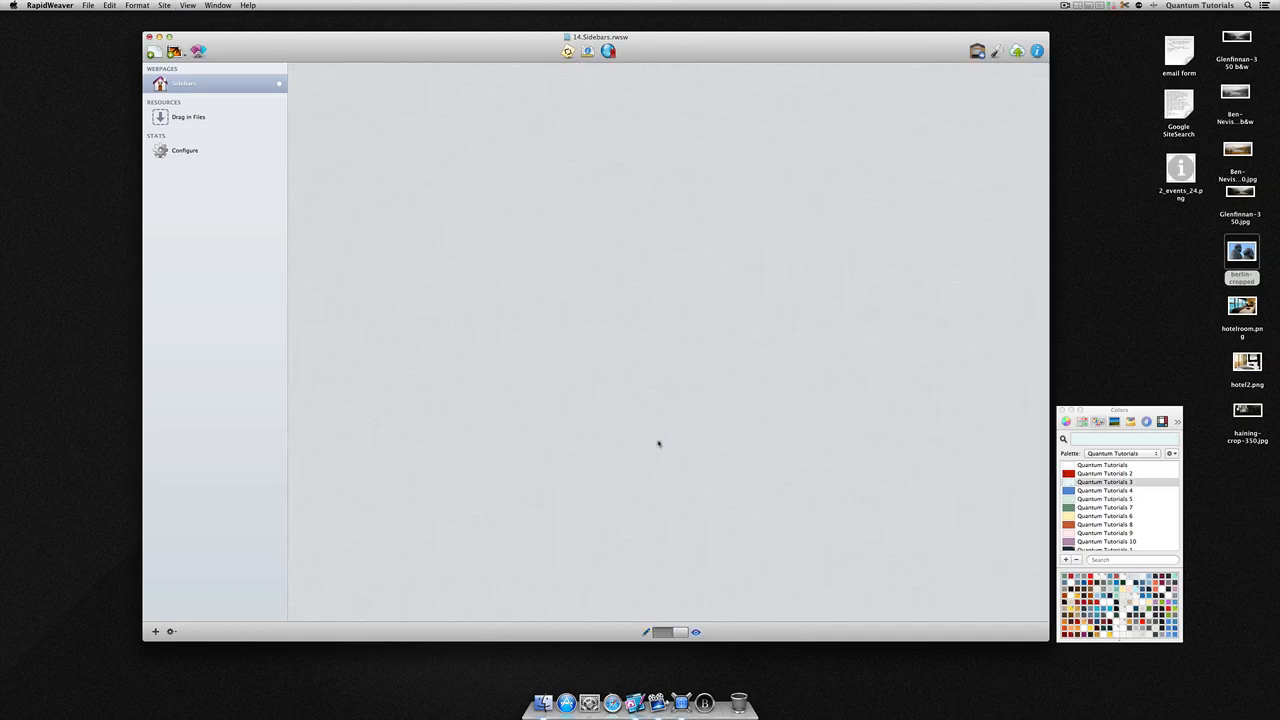
pyautogui.scroll(-5, 658, 443)
pyautogui.press('super+r')
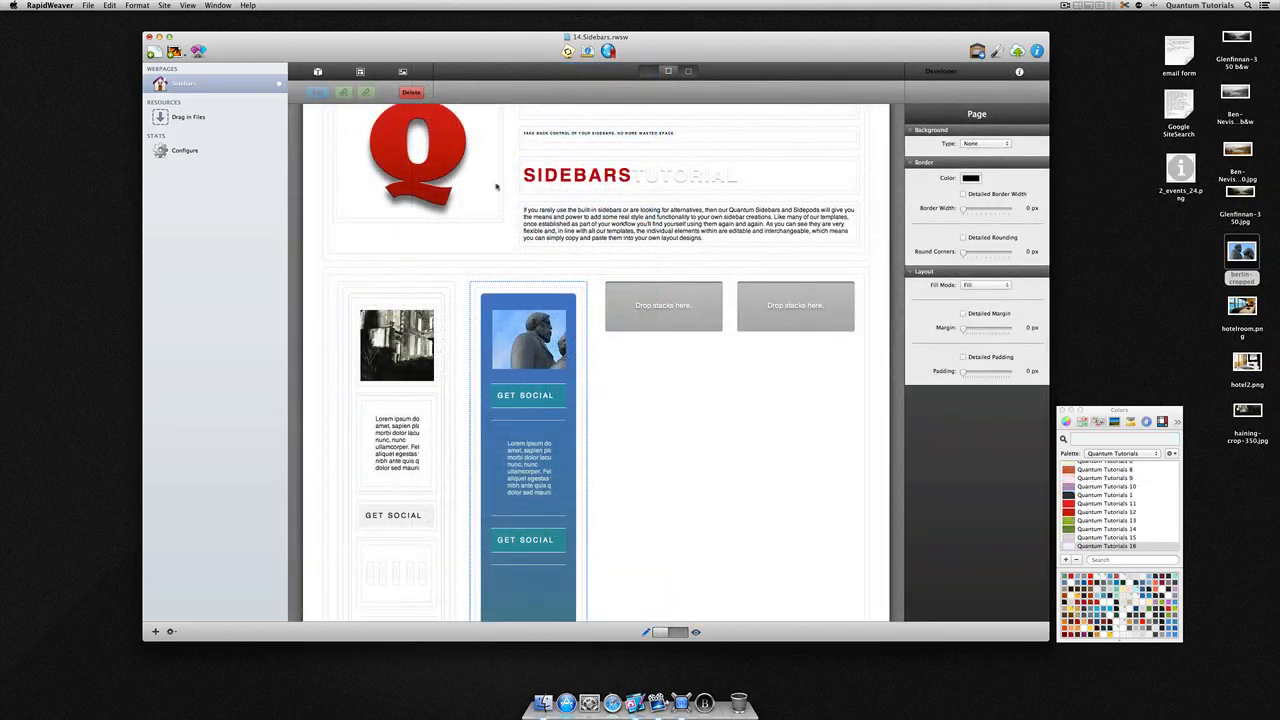
# Add the Light Sidebar stack template to the empty third column.
pyautogui.click(360, 72)
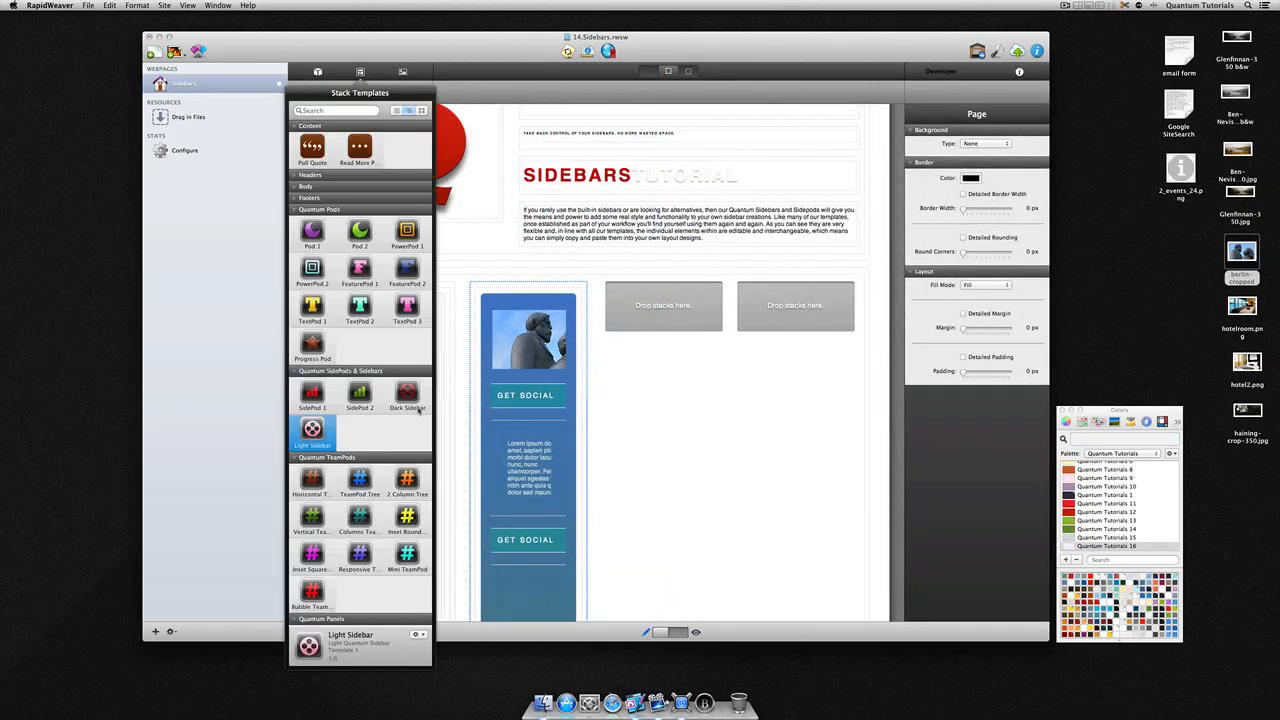
pyautogui.moveTo(312, 430); pyautogui.dragTo(680, 313)
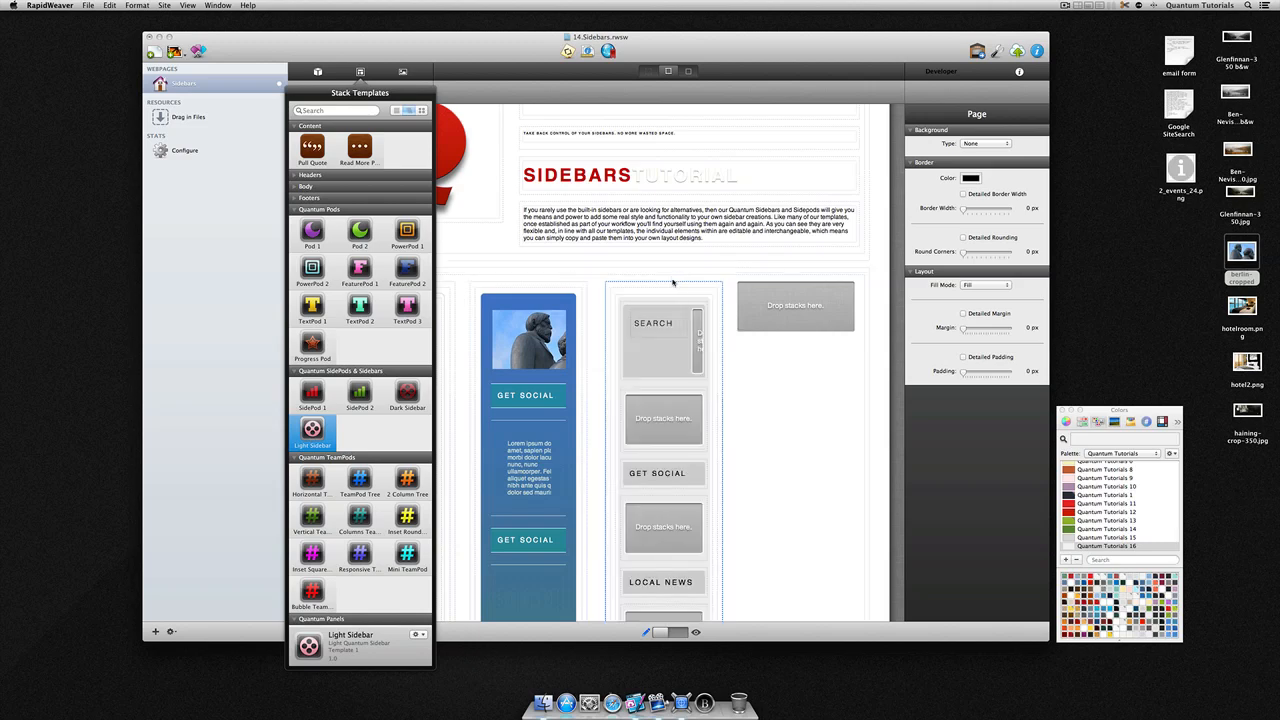
pyautogui.click(673, 283)
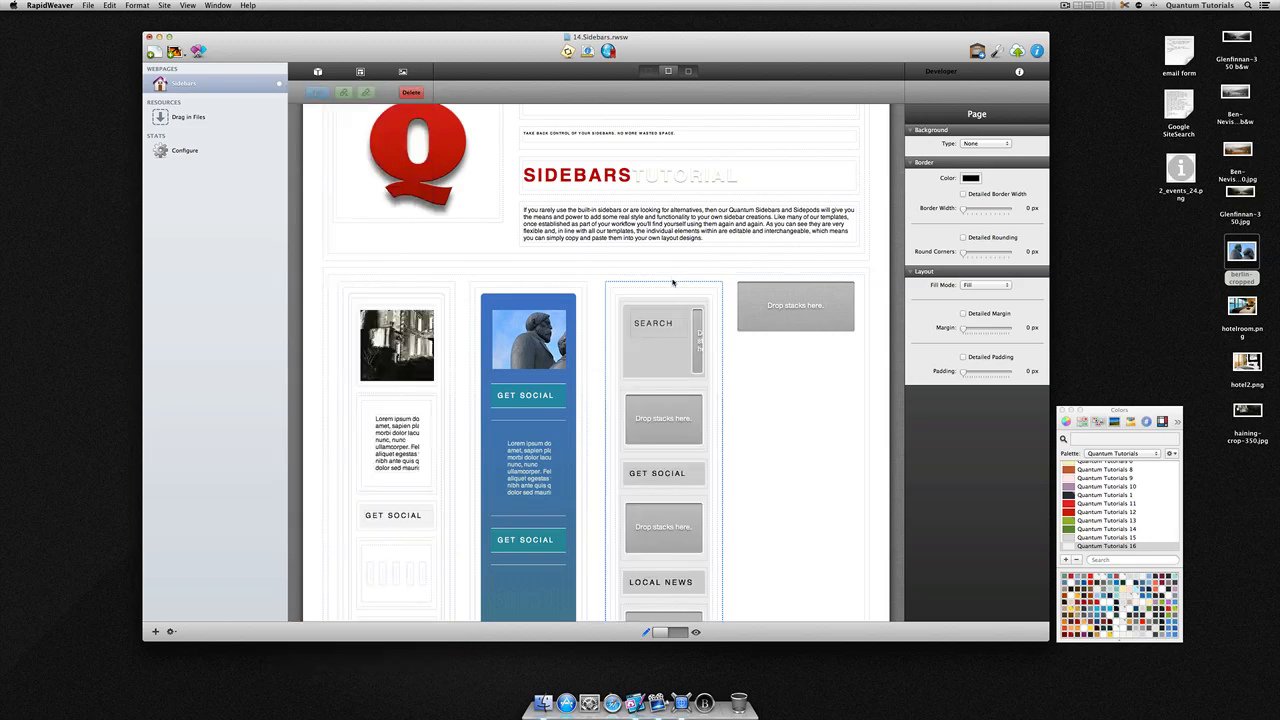
# Give the third sidebar's DesignThing a vertical gradient from Quantum Tutorials 16 to Quantum Tutorials 15, with 7 px top and bottom corners.
pyautogui.click(700, 335)
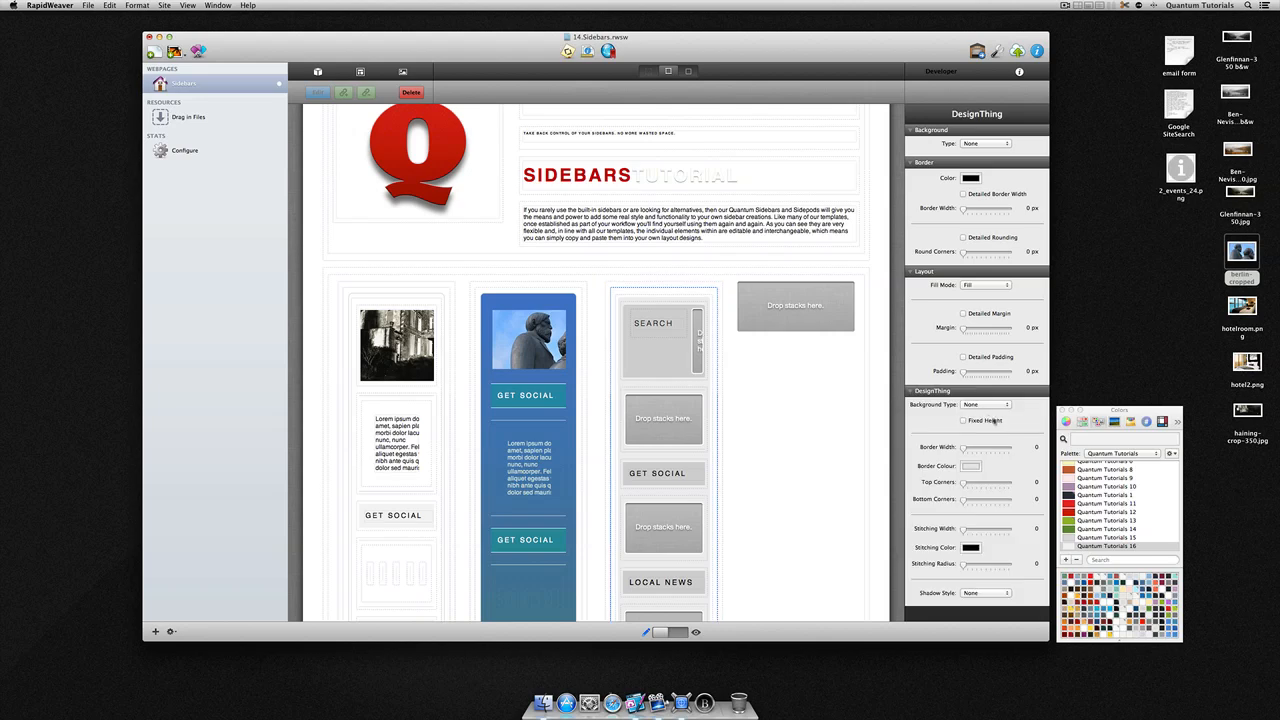
pyautogui.click(1006, 407)
pyautogui.click(1004, 428)
pyautogui.click(974, 441)
pyautogui.scroll(-5, 1092, 518)
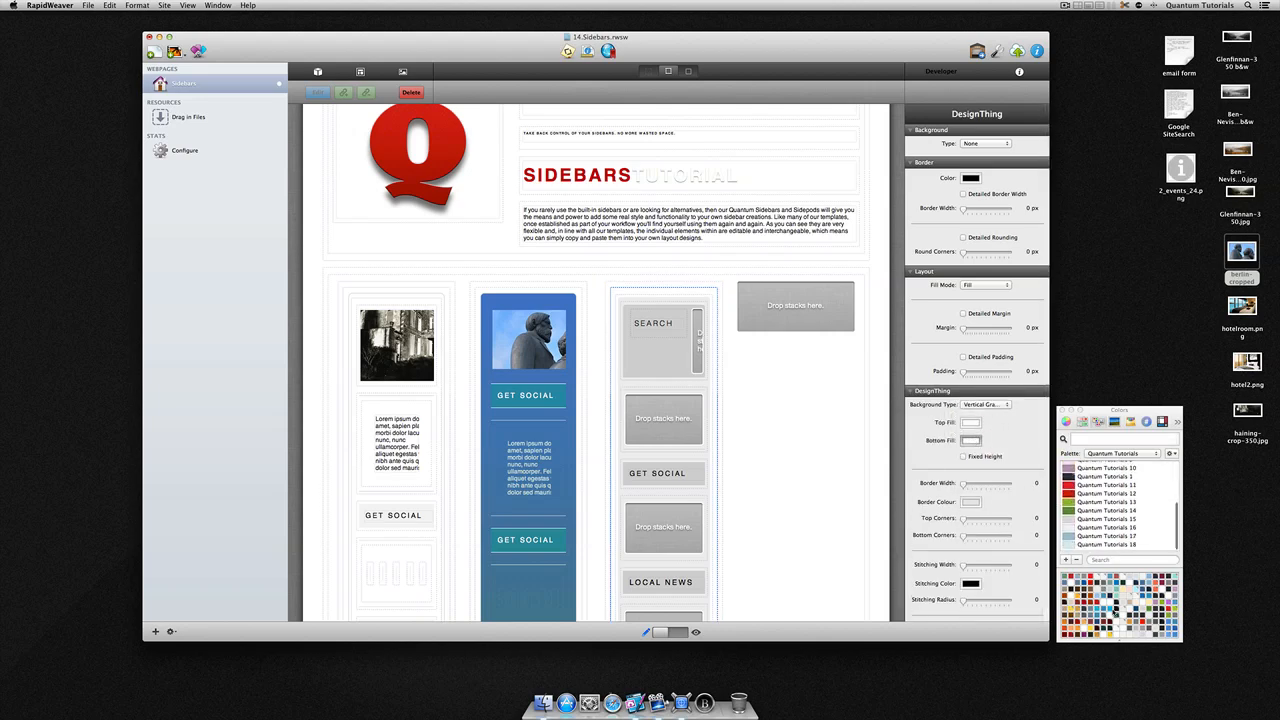
pyautogui.click(1137, 631)
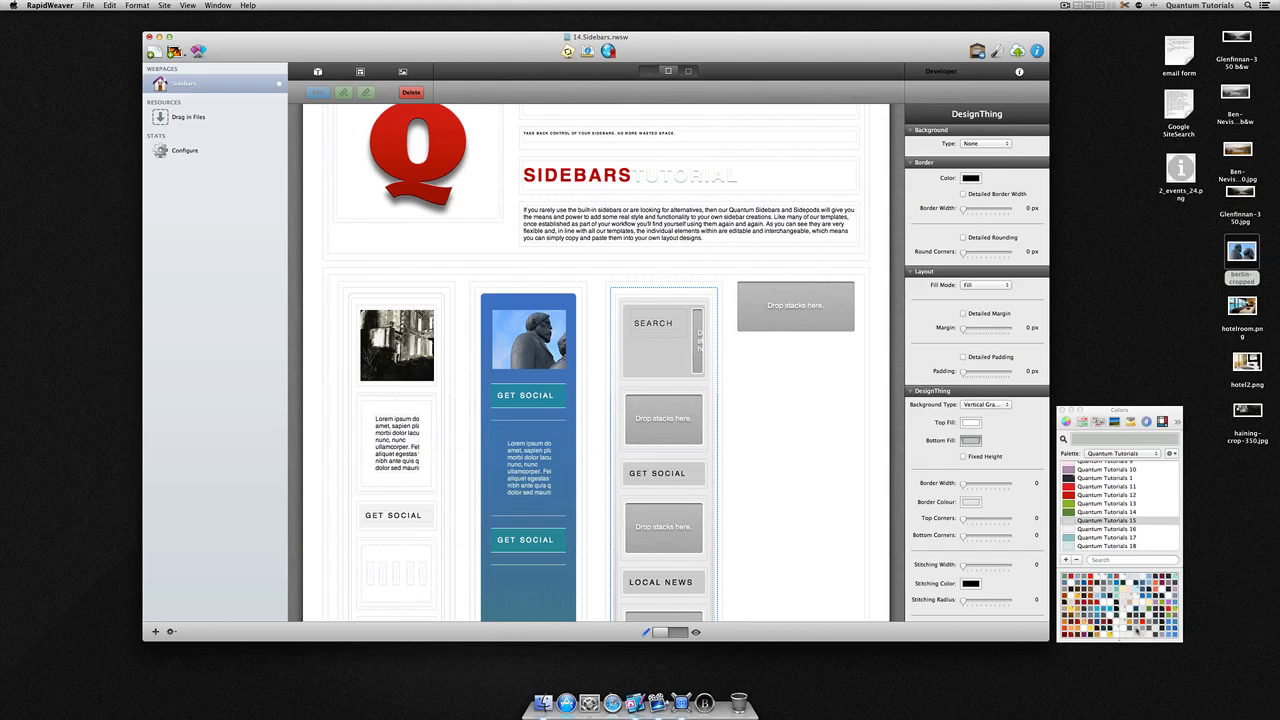
pyautogui.click(972, 422)
pyautogui.click(1112, 641)
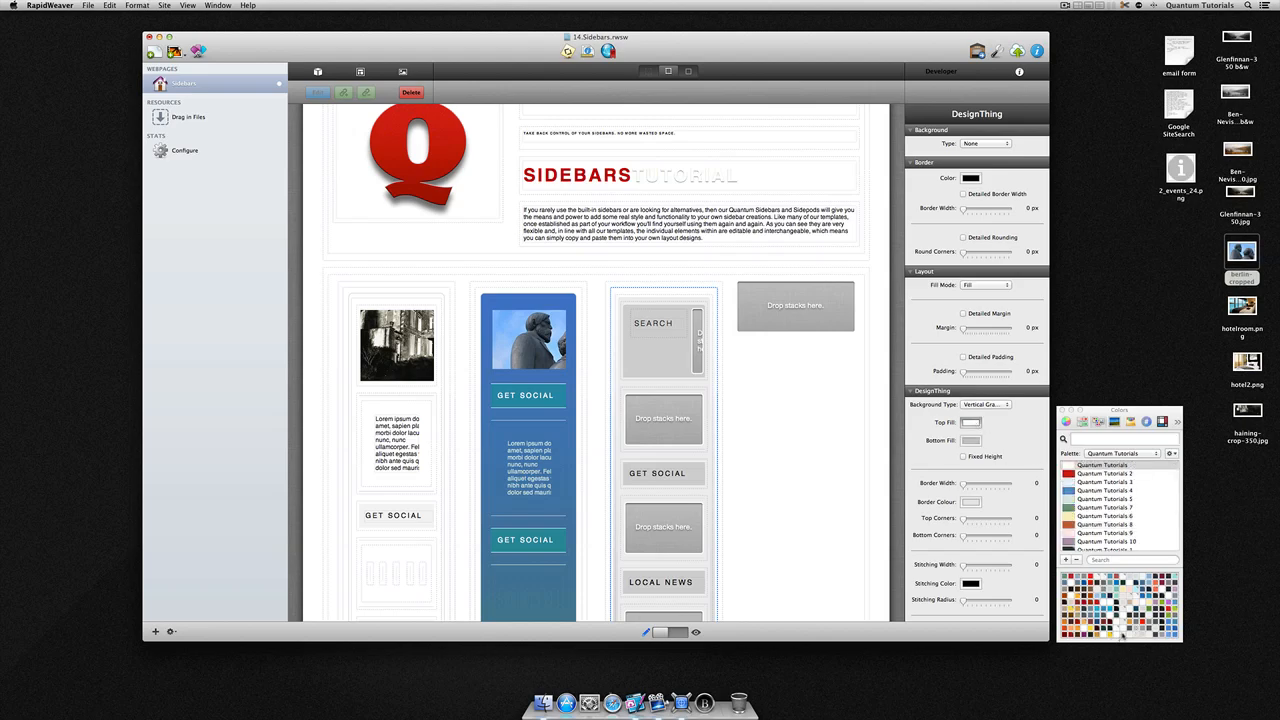
pyautogui.click(976, 520)
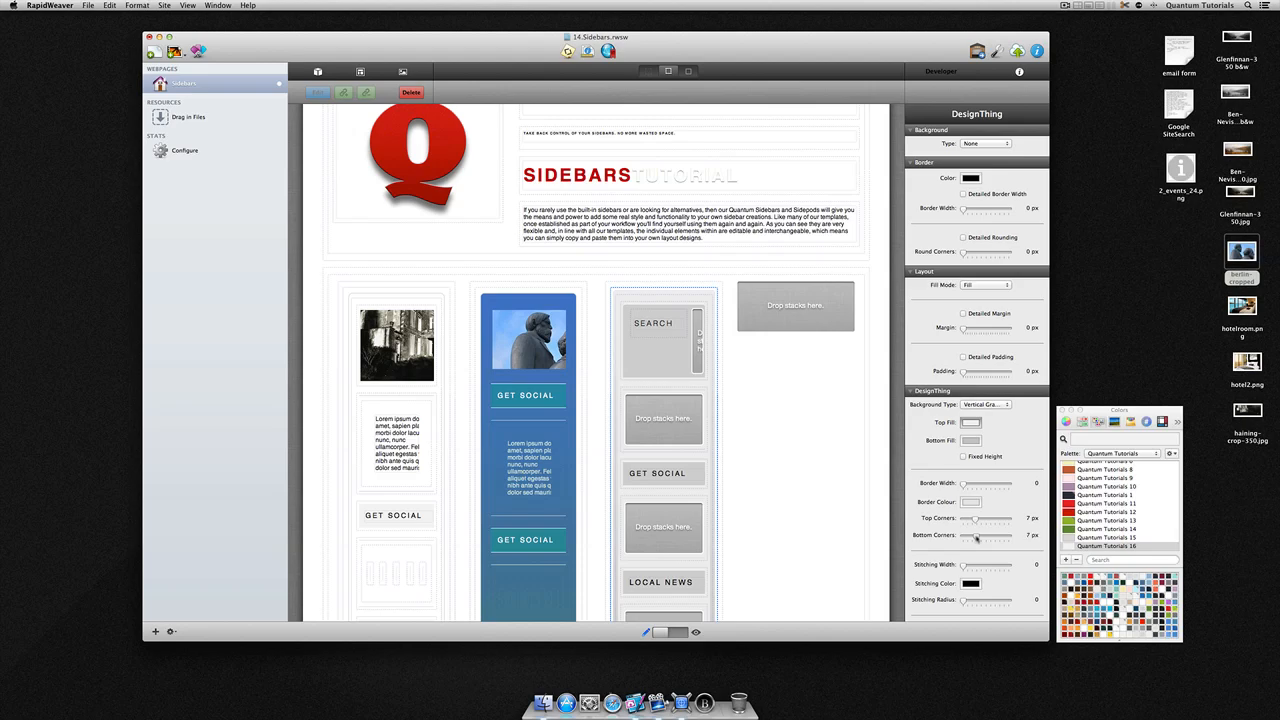
# Copy the first sidebar's five-column social icon stack into the empty area under the third sidebar's Get Social heading.
pyautogui.click(682, 320)
pyautogui.click(422, 549)
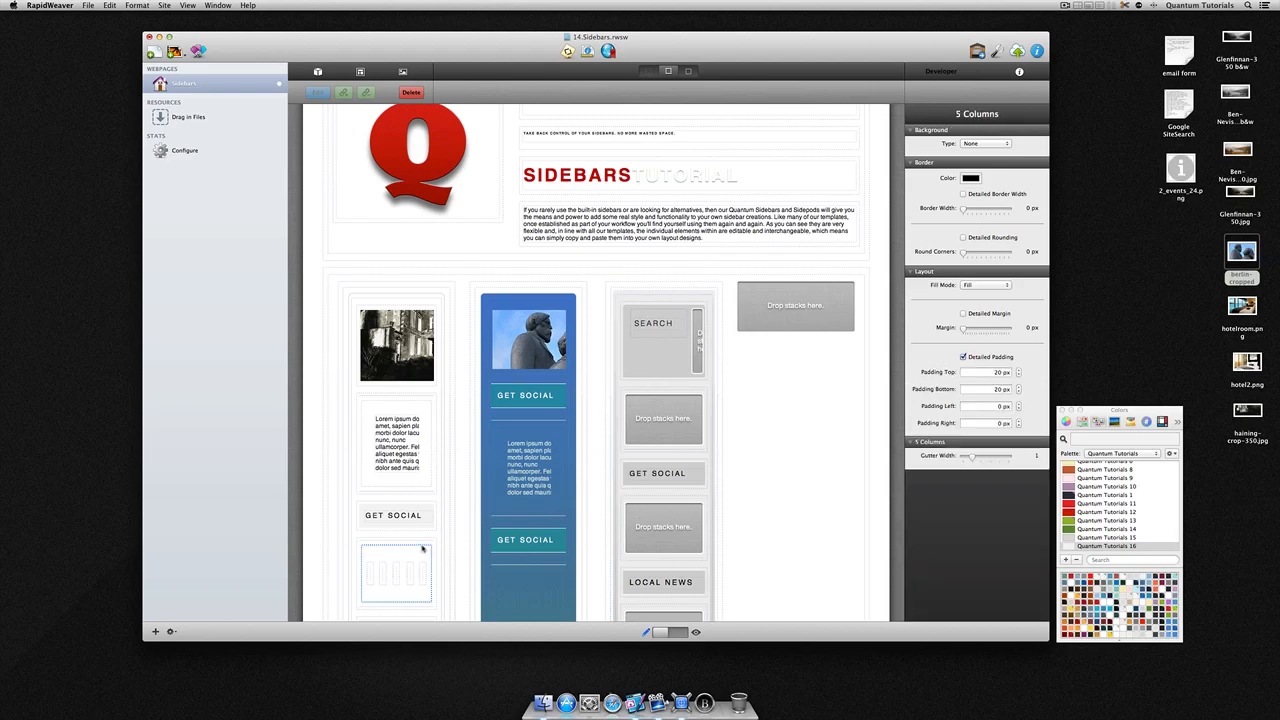
pyautogui.moveTo(422, 549); pyautogui.dragTo(667, 516)
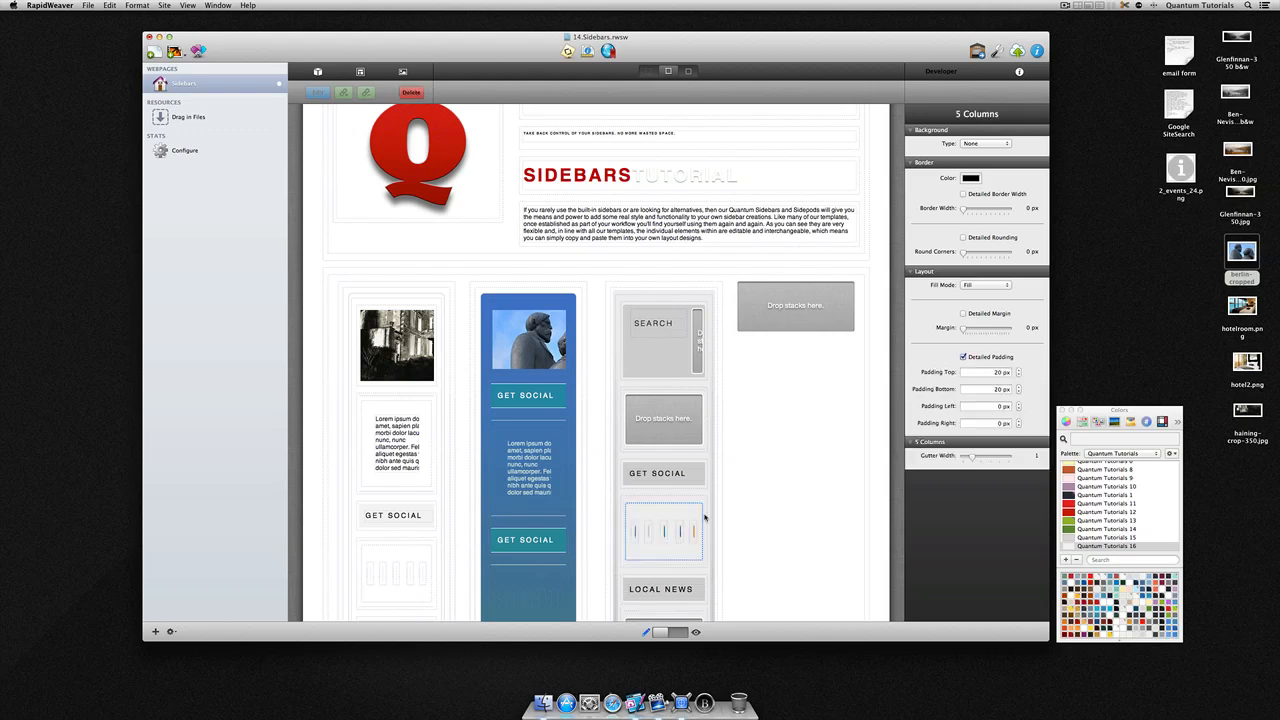
# Place the colour Ben-Nevis photo under the third sidebar's Local News heading and Glenfinnan-350.jpg under its Newsletter heading.
pyautogui.click(765, 480)
pyautogui.scroll(-4, 765, 480)
pyautogui.moveTo(1238, 149); pyautogui.dragTo(668, 441)
pyautogui.scroll(-7, 682, 440)
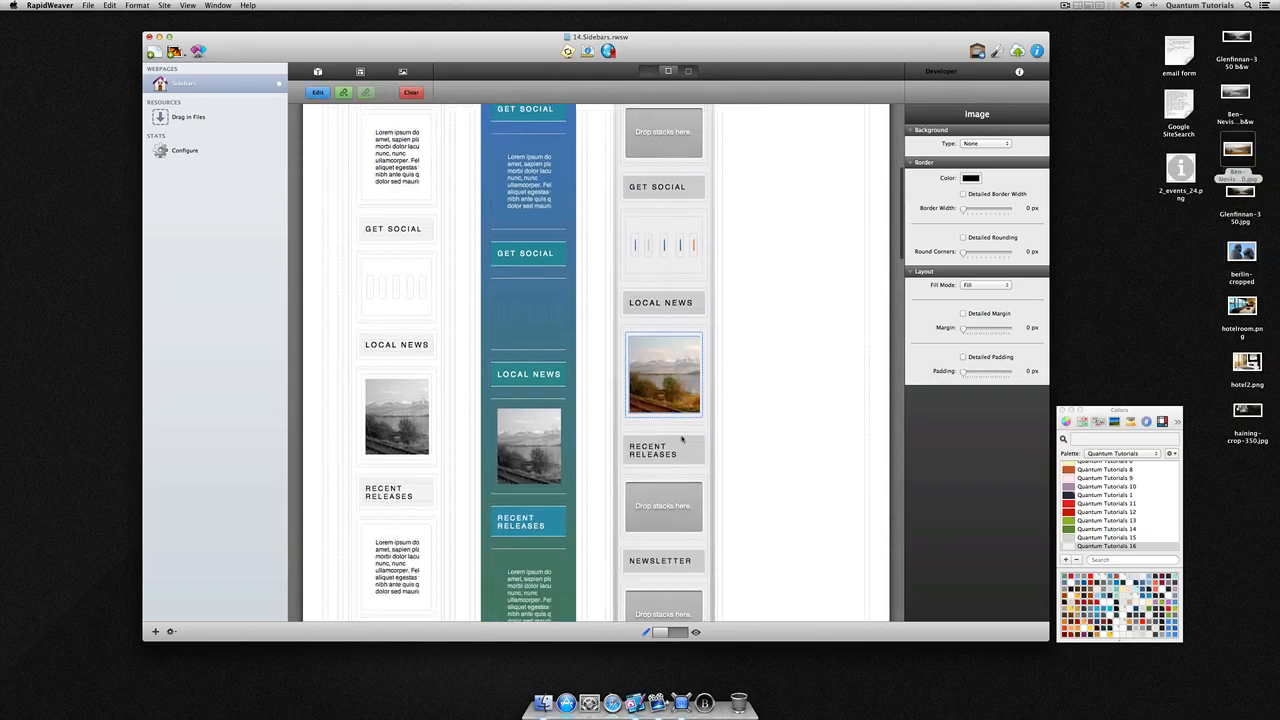
pyautogui.moveTo(1240, 190); pyautogui.dragTo(664, 355)
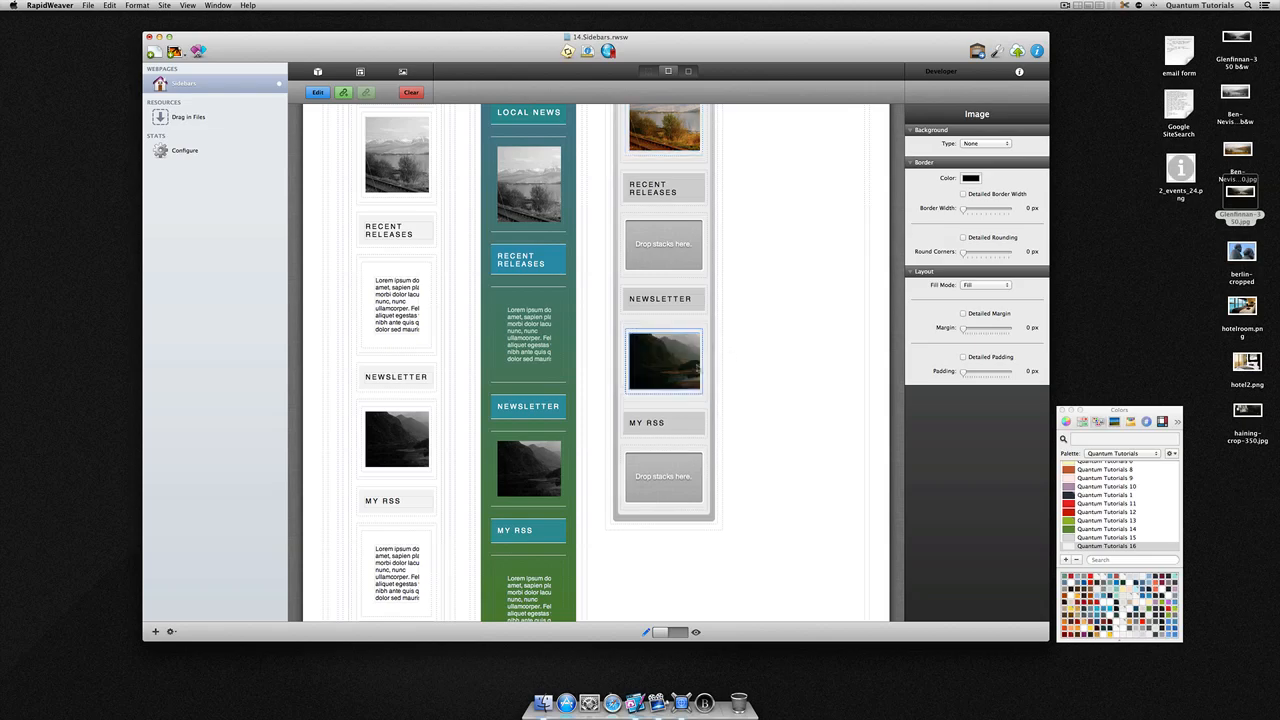
# Copy the first sidebar's Lorem ipsum text into the third sidebar's empty areas under Search, Recent Releases and My RSS.
pyautogui.scroll(10, 688, 368)
pyautogui.scroll(5, 688, 368)
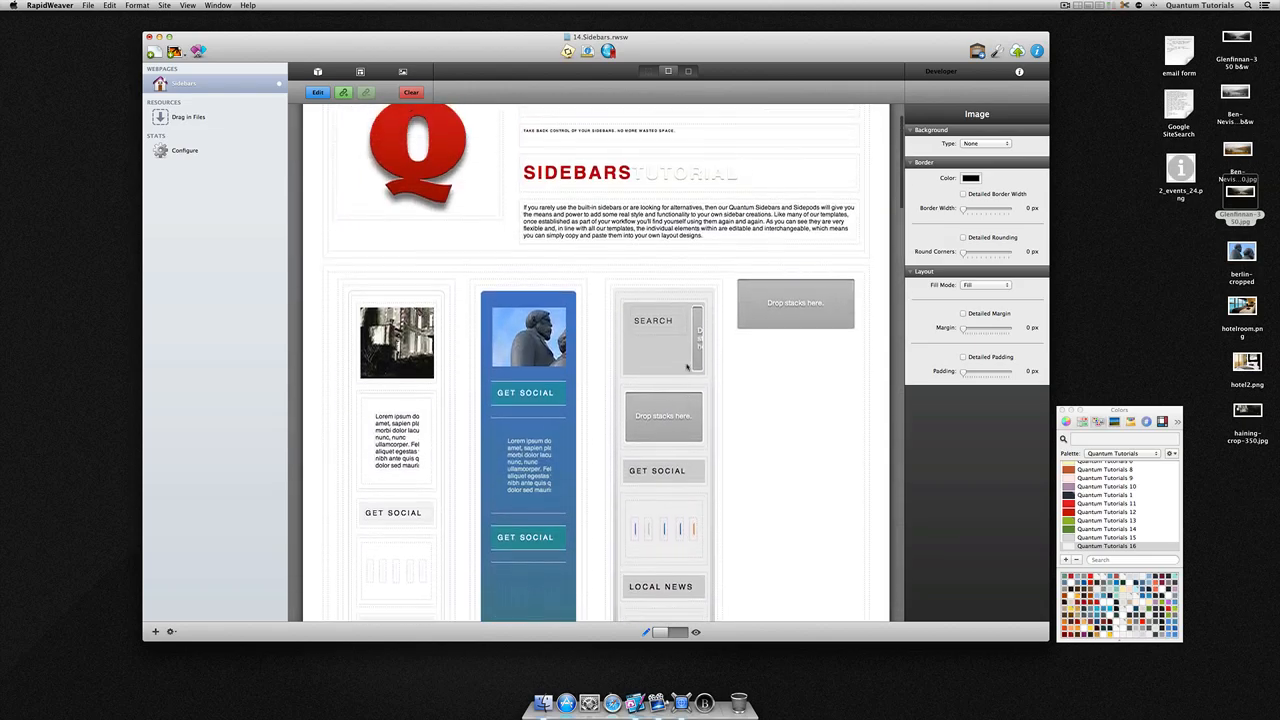
pyautogui.click(401, 405)
pyautogui.scroll(-10, 405, 440)
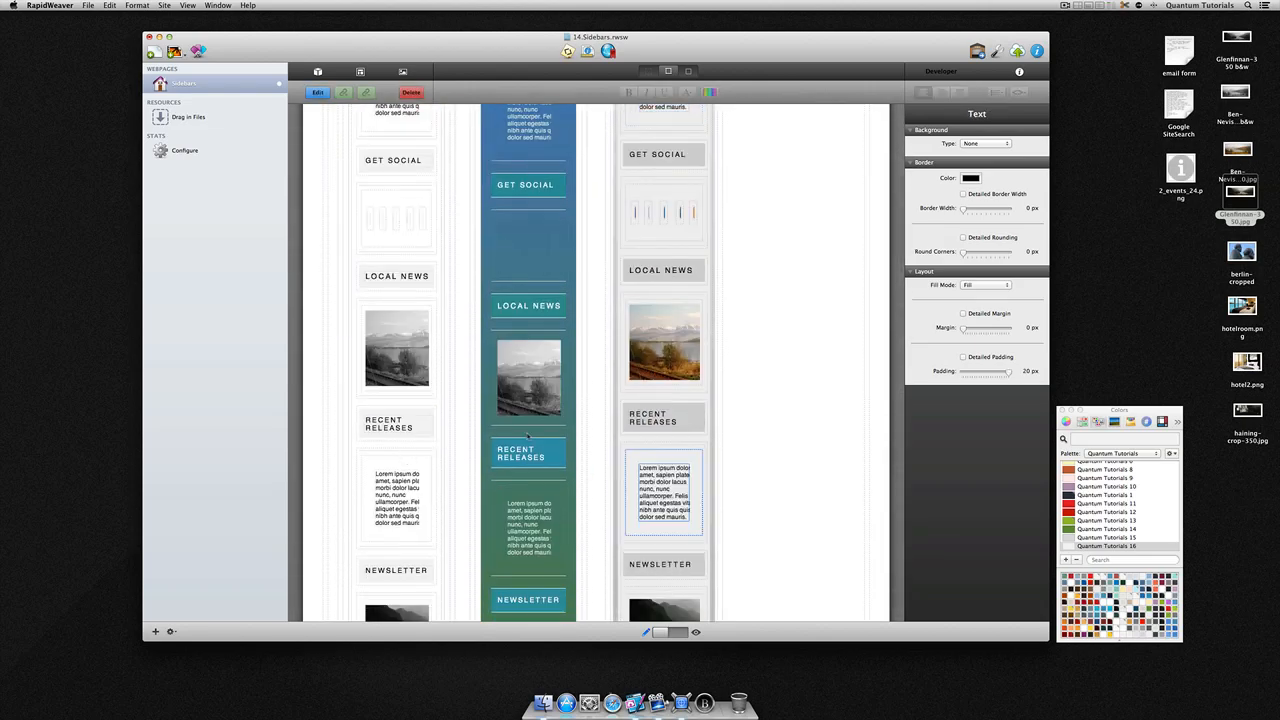
pyautogui.click(663, 479)
pyautogui.press('super+v')
pyautogui.scroll(-4, 675, 370)
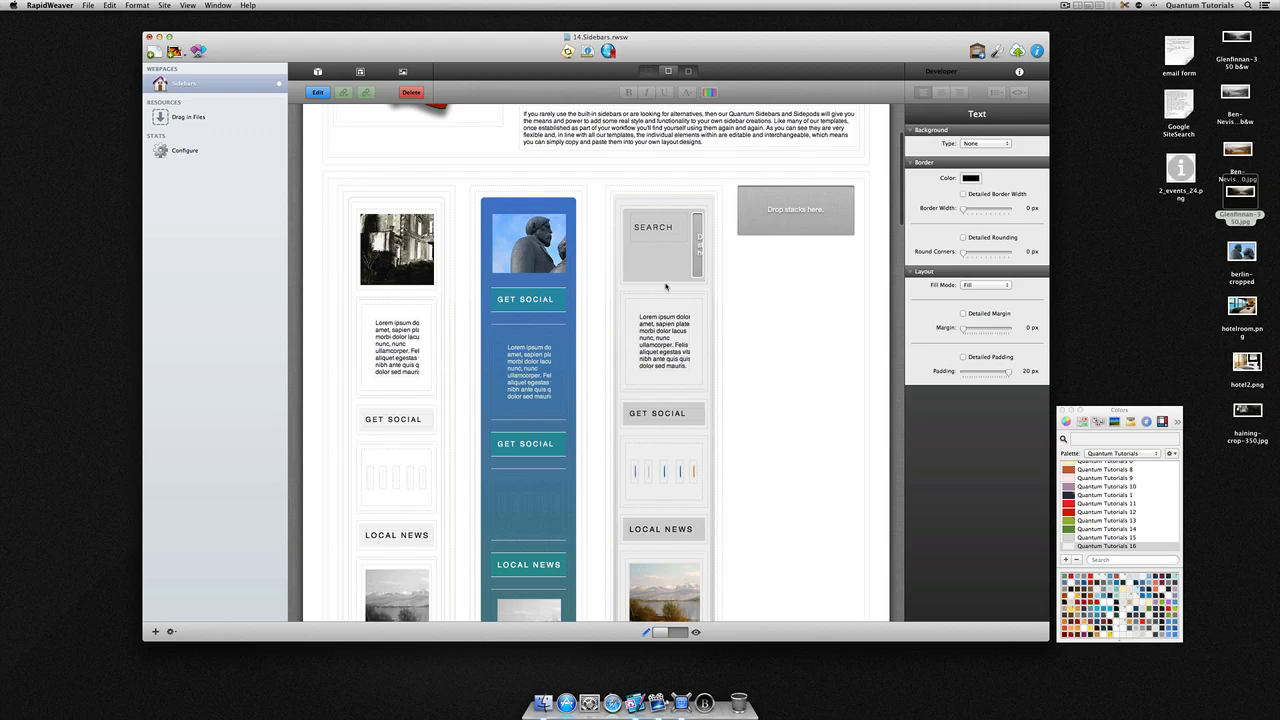
# Give the third sidebar's Search and Get Social headings a tiled image background using 05-black.png.
pyautogui.click(663, 282)
pyautogui.click(985, 145)
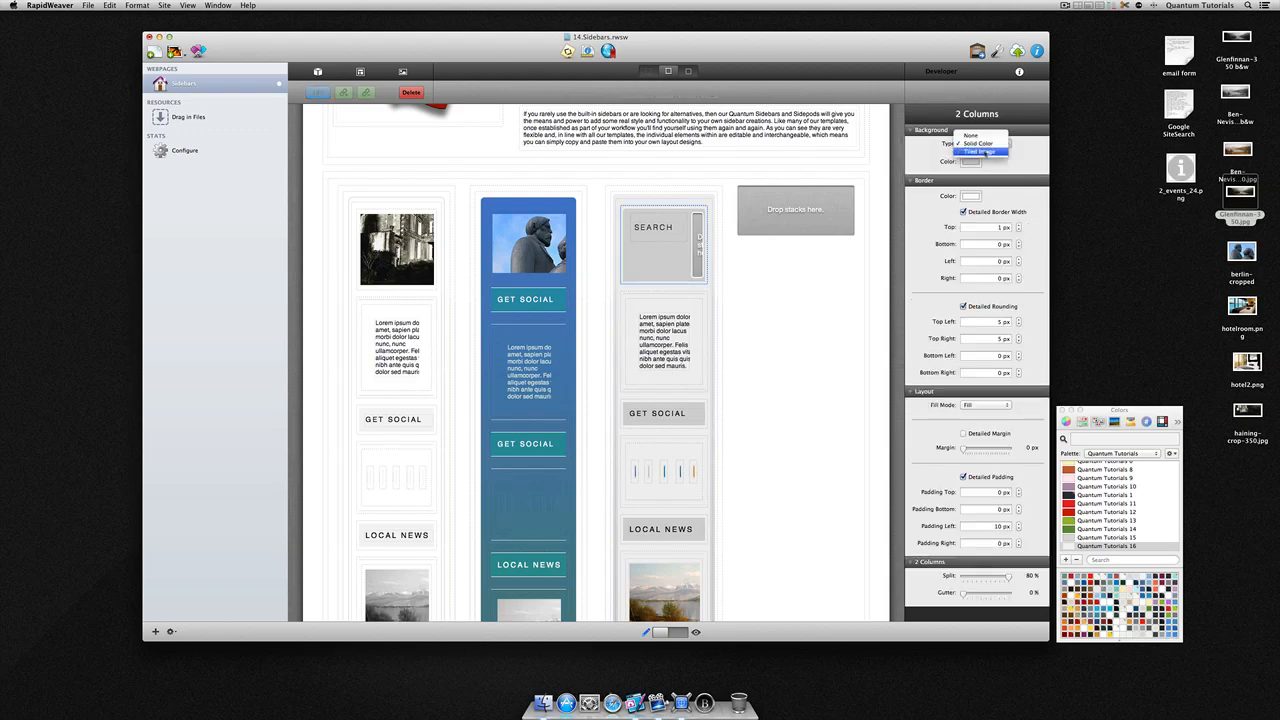
pyautogui.click(980, 157)
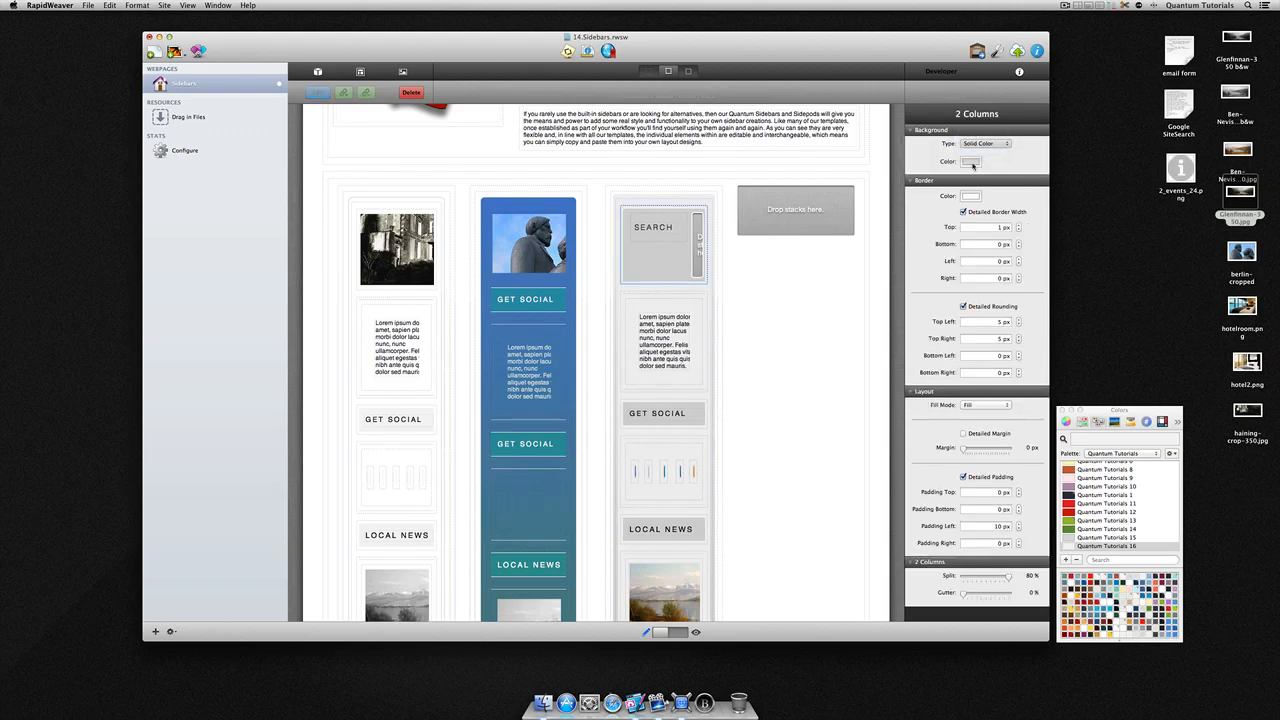
pyautogui.click(403, 72)
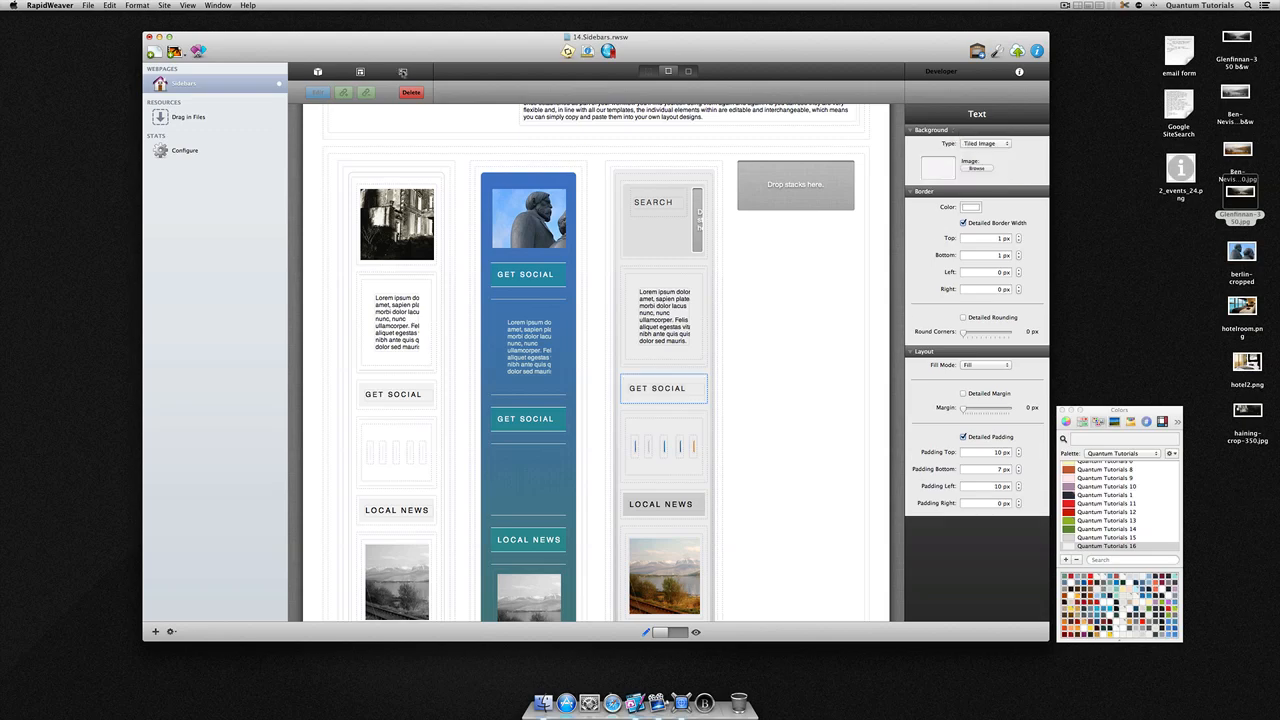
pyautogui.click(403, 72)
# Replace the third sidebar's solid Local News heading background with the tiled image 05-black.png.
pyautogui.scroll(-3, 600, 360)
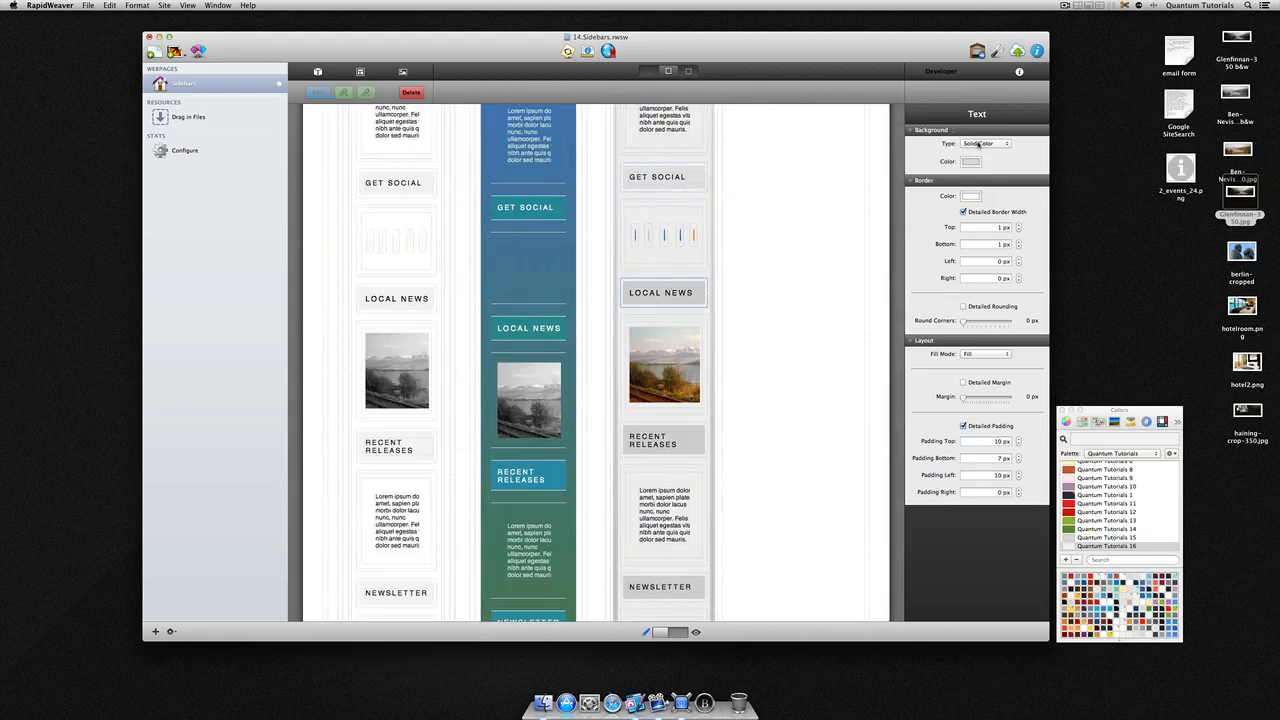
pyautogui.click(979, 144)
pyautogui.click(980, 157)
pyautogui.click(403, 72)
pyautogui.moveTo(405, 135); pyautogui.dragTo(956, 170)
pyautogui.scroll(-4, 695, 267)
# Switch the third sidebar's Recent Releases heading to a tiled 05-black.png background.
pyautogui.click(695, 267)
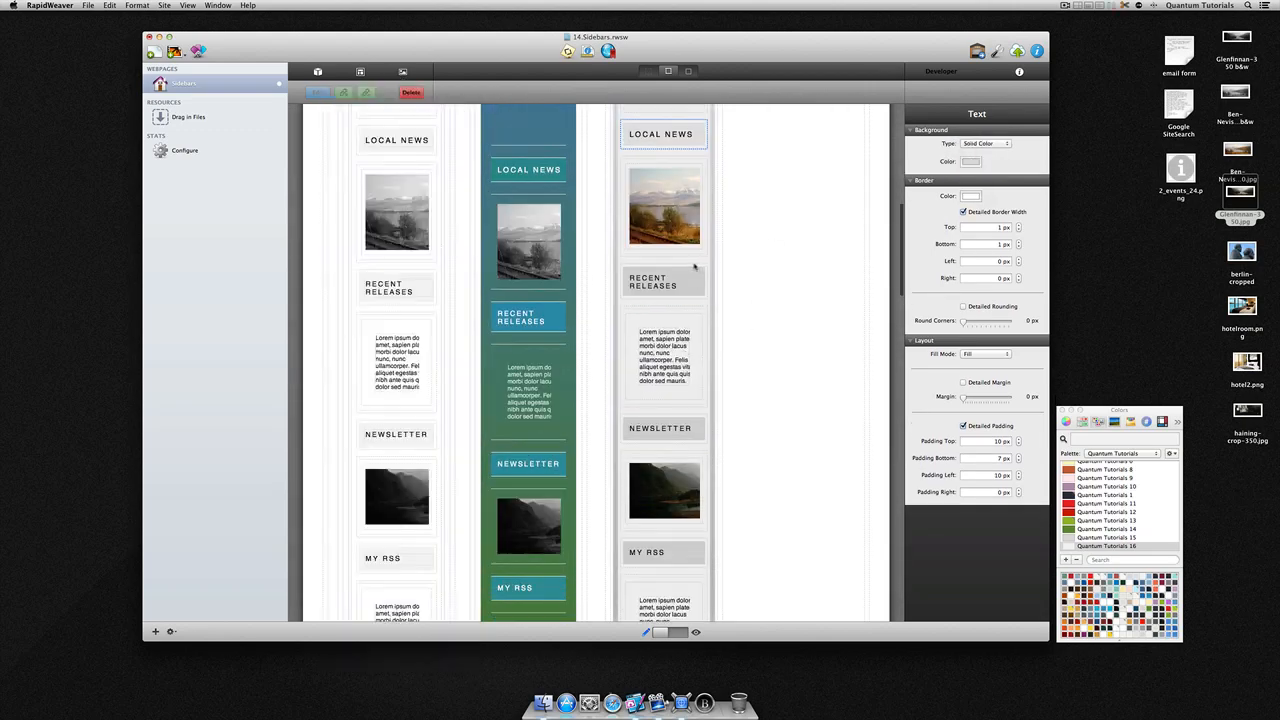
pyautogui.click(985, 144)
pyautogui.click(982, 159)
pyautogui.click(403, 72)
pyautogui.moveTo(355, 246); pyautogui.dragTo(939, 169)
# Apply the tiled 05-black.png background to the third sidebar's Newsletter and My RSS headings.
pyautogui.scroll(-3, 686, 371)
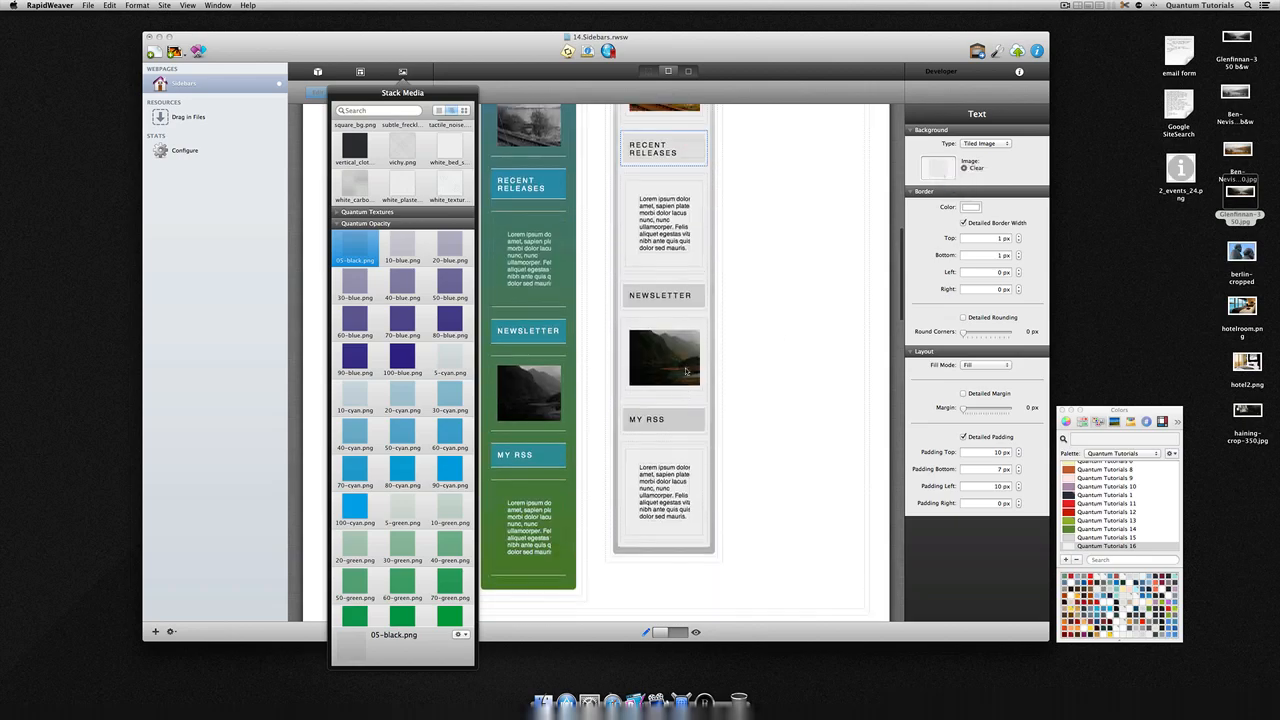
pyautogui.click(684, 297)
pyautogui.click(985, 144)
pyautogui.click(982, 157)
pyautogui.click(403, 72)
pyautogui.moveTo(355, 246); pyautogui.dragTo(940, 169)
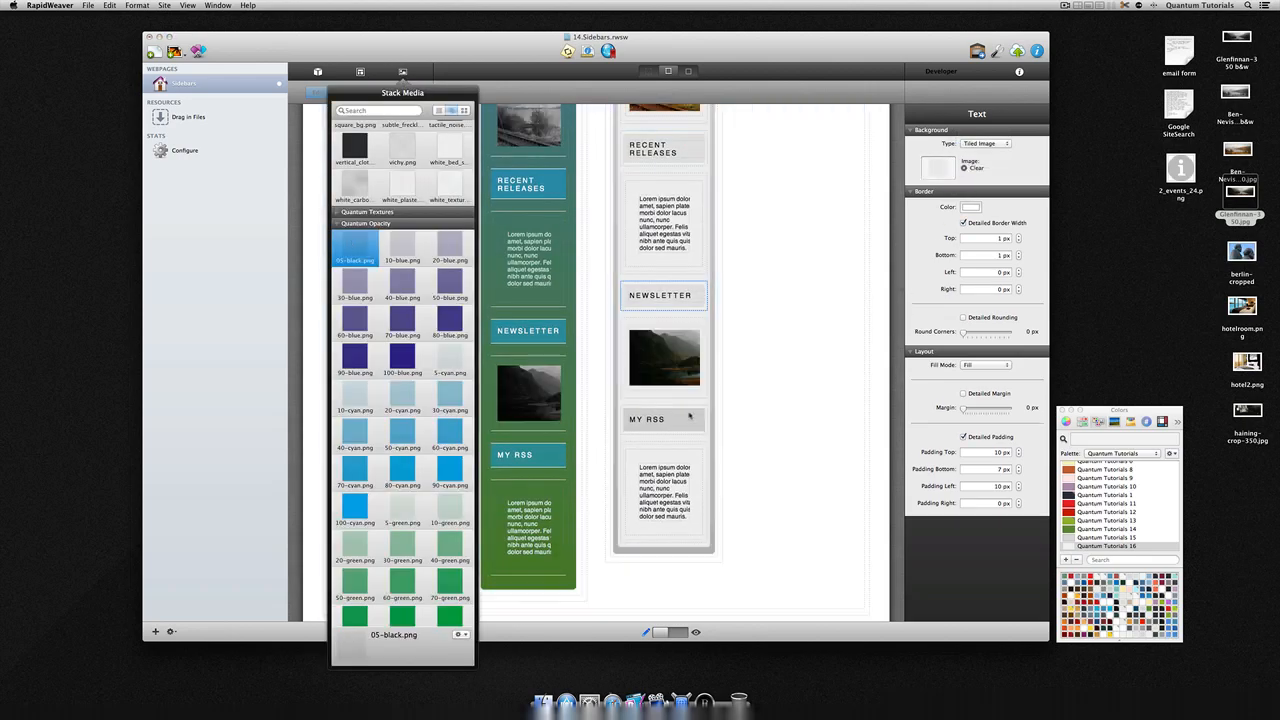
pyautogui.click(689, 418)
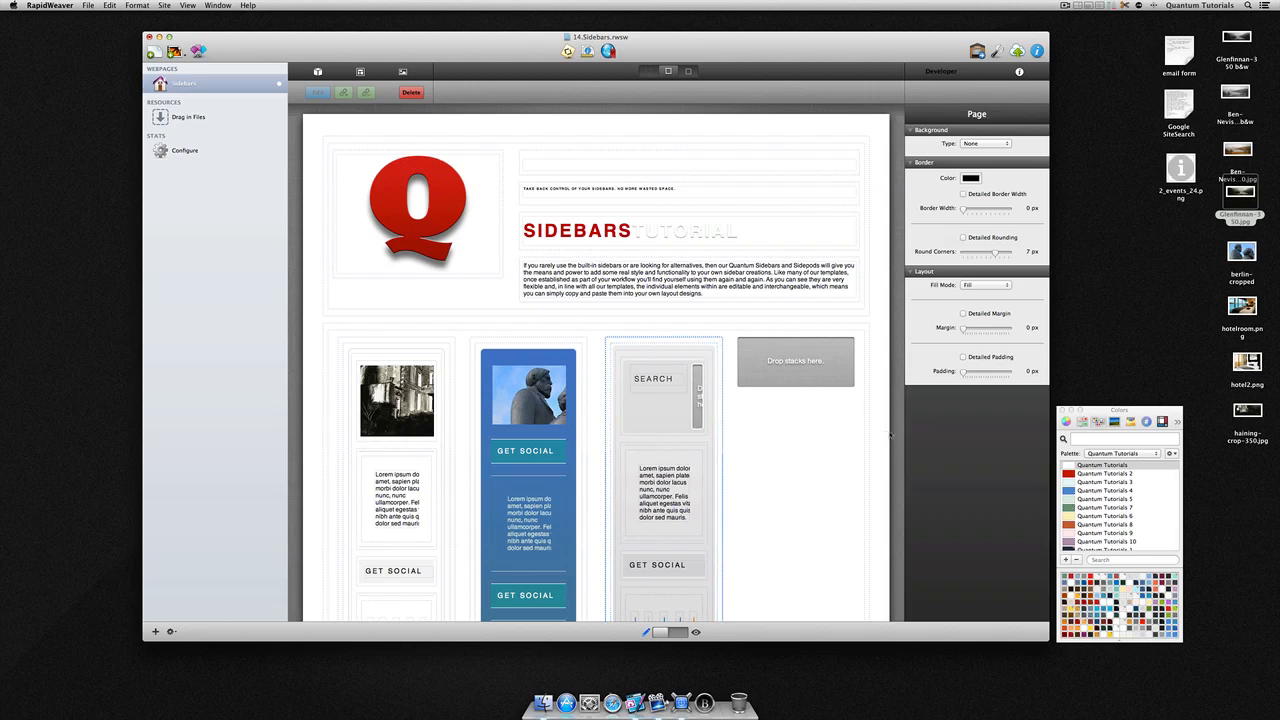
# Set the third sidebar's outer Page stack to 3 px padding and a solid white background.
pyautogui.moveTo(968, 373); pyautogui.dragTo(972, 375)
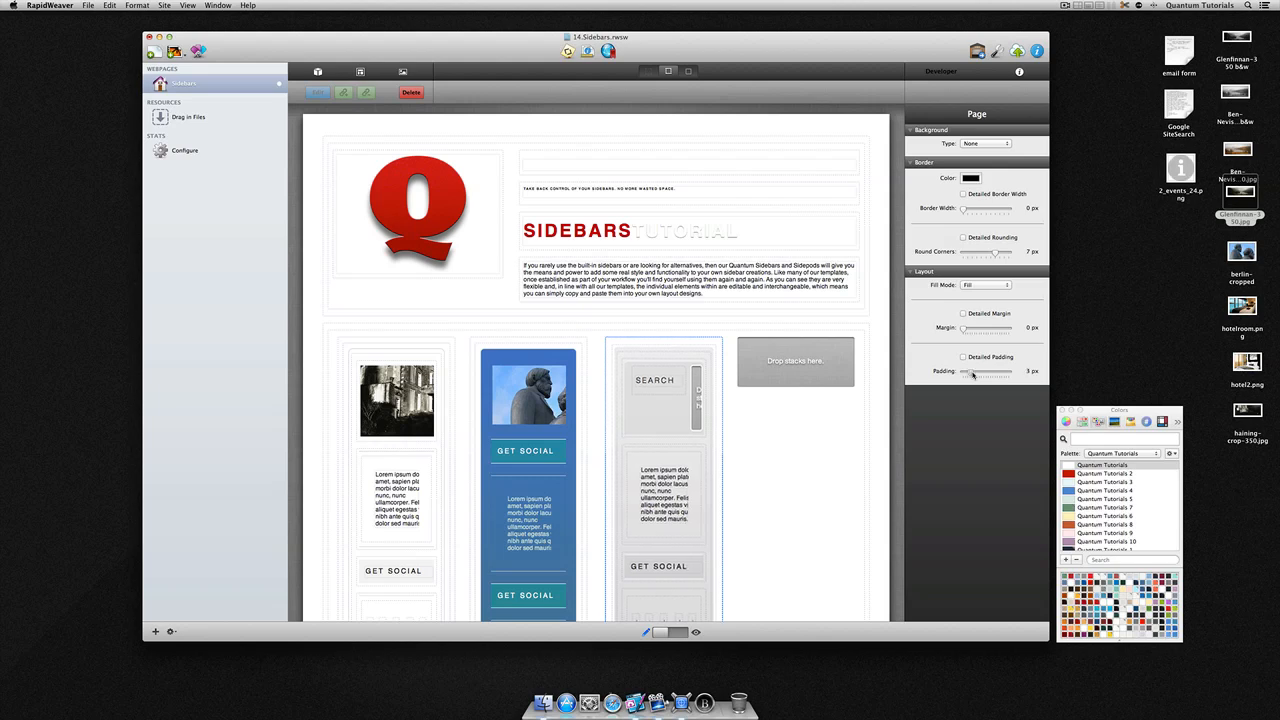
pyautogui.click(981, 144)
pyautogui.click(986, 153)
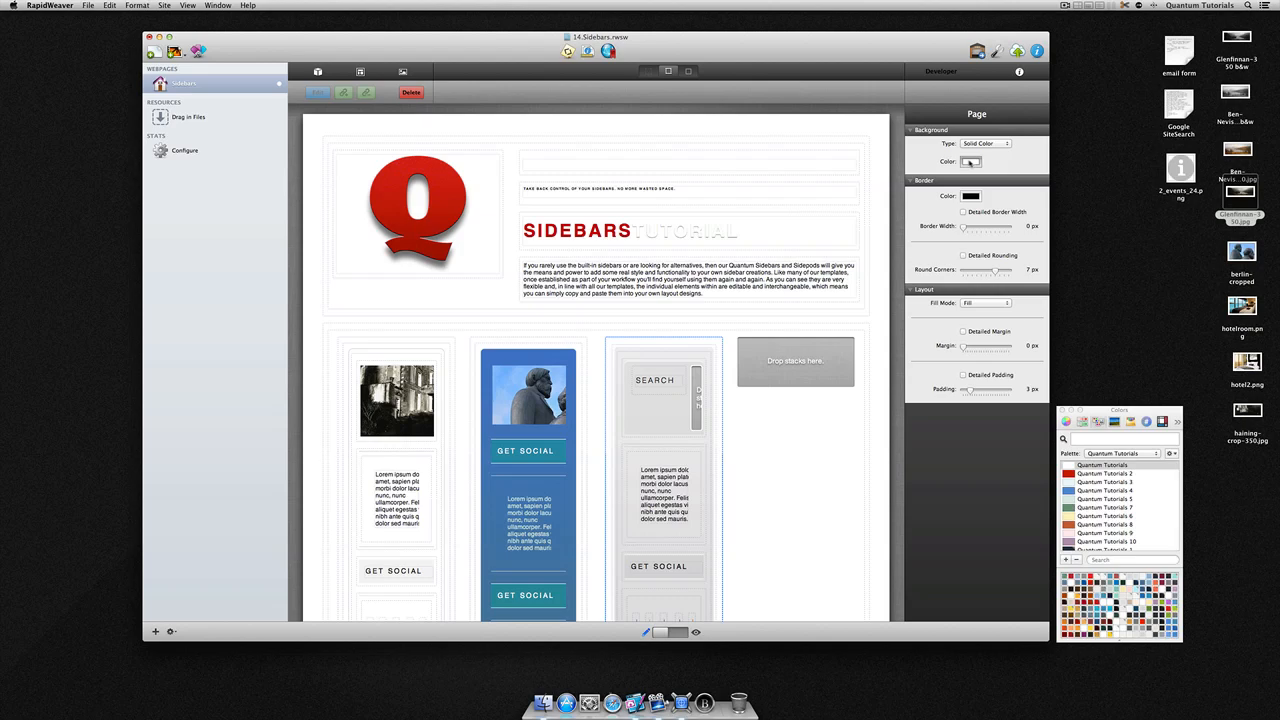
# Review the framed grey third sidebar in the page preview and return to editing.
pyautogui.press('super+r')
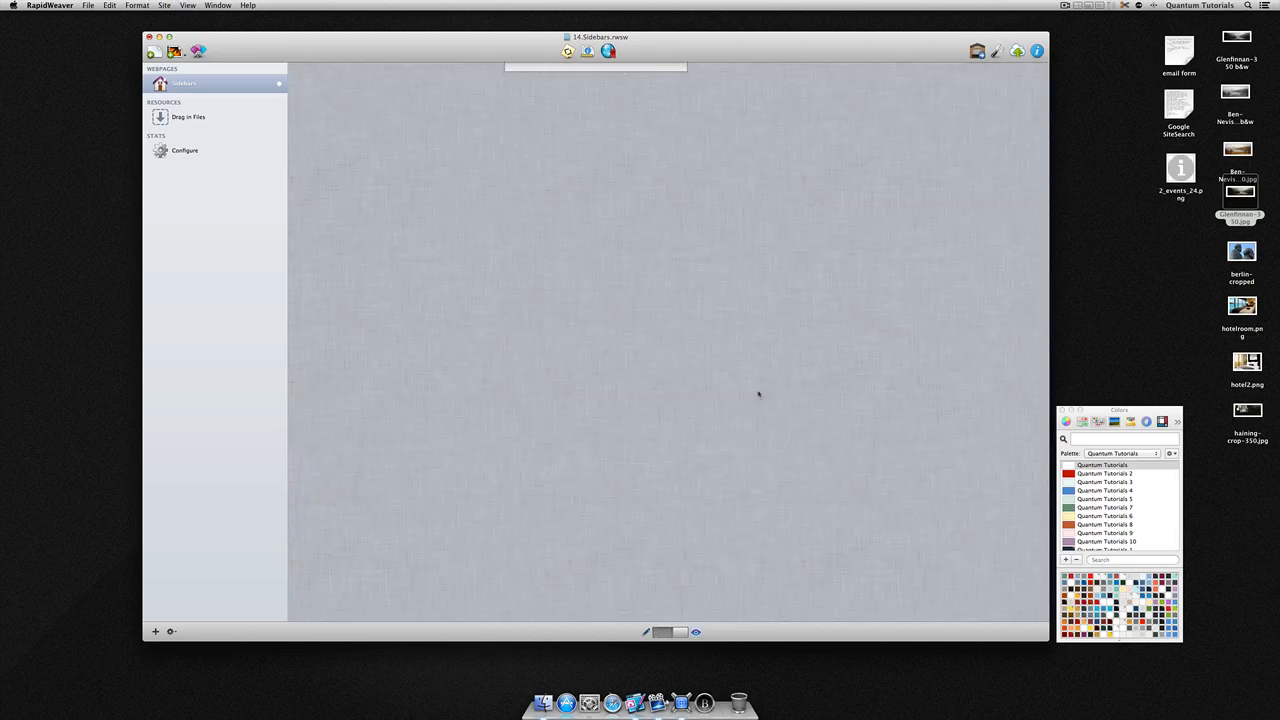
pyautogui.scroll(-5, 758, 394)
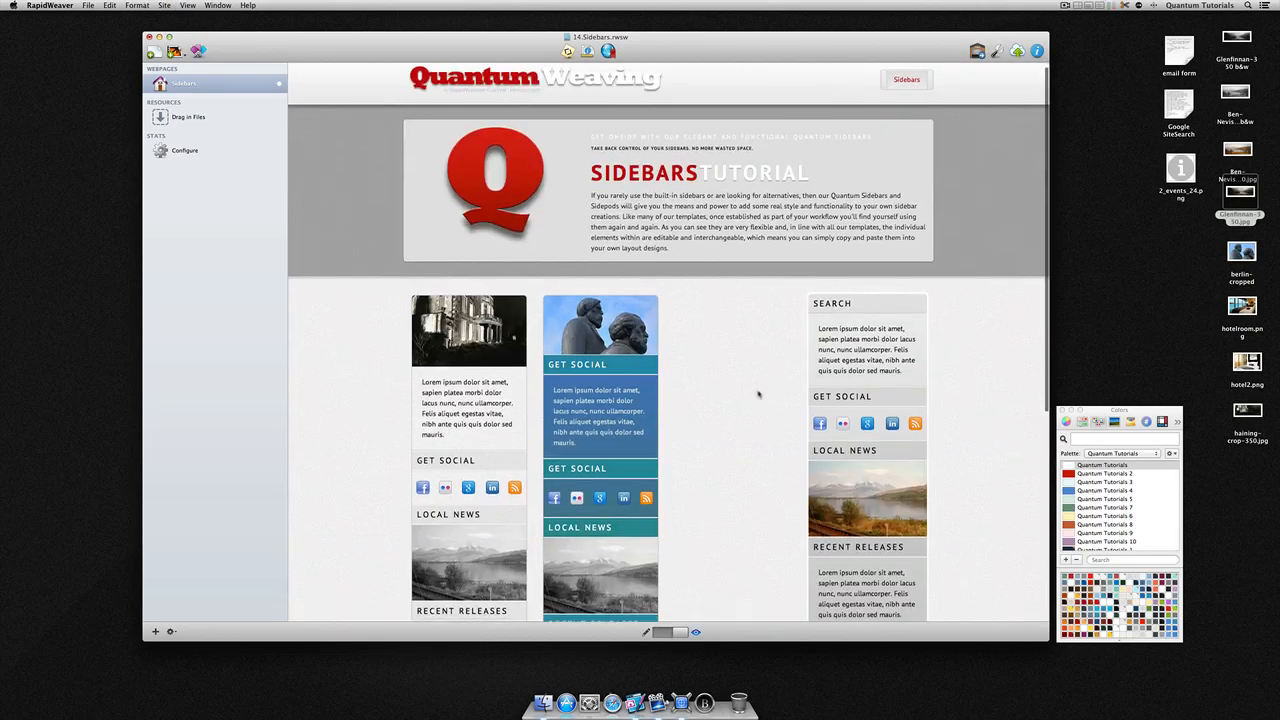
pyautogui.scroll(2, 758, 394)
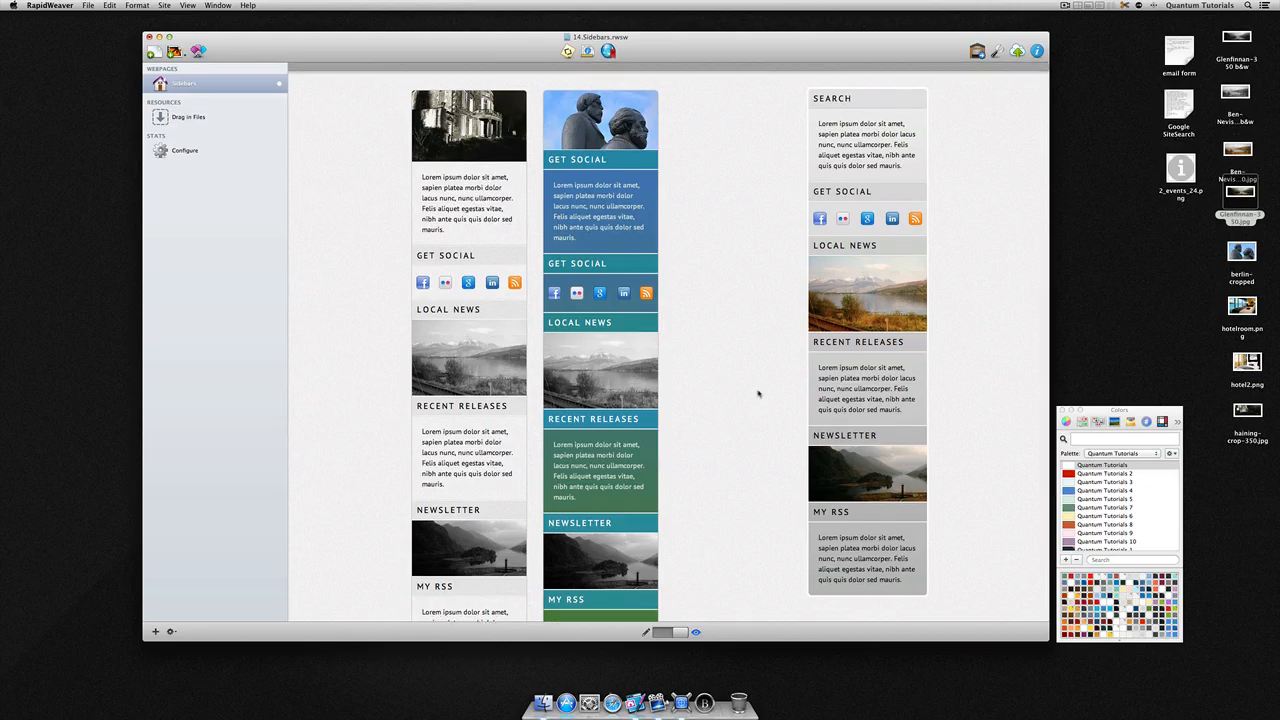
pyautogui.press('super+r')
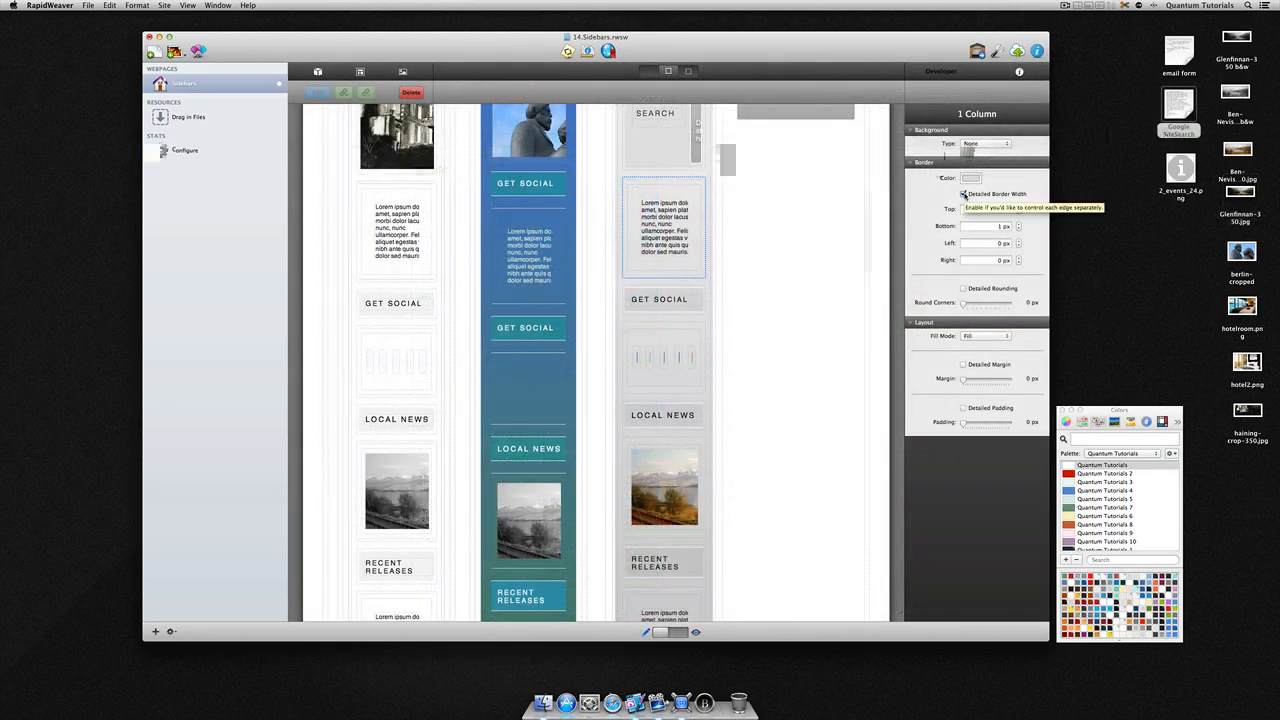
# Remove the detailed borders from the third sidebar's blocks, from the text under Search down to the Local News image.
pyautogui.click(963, 193)
pyautogui.click(660, 298)
pyautogui.click(664, 407)
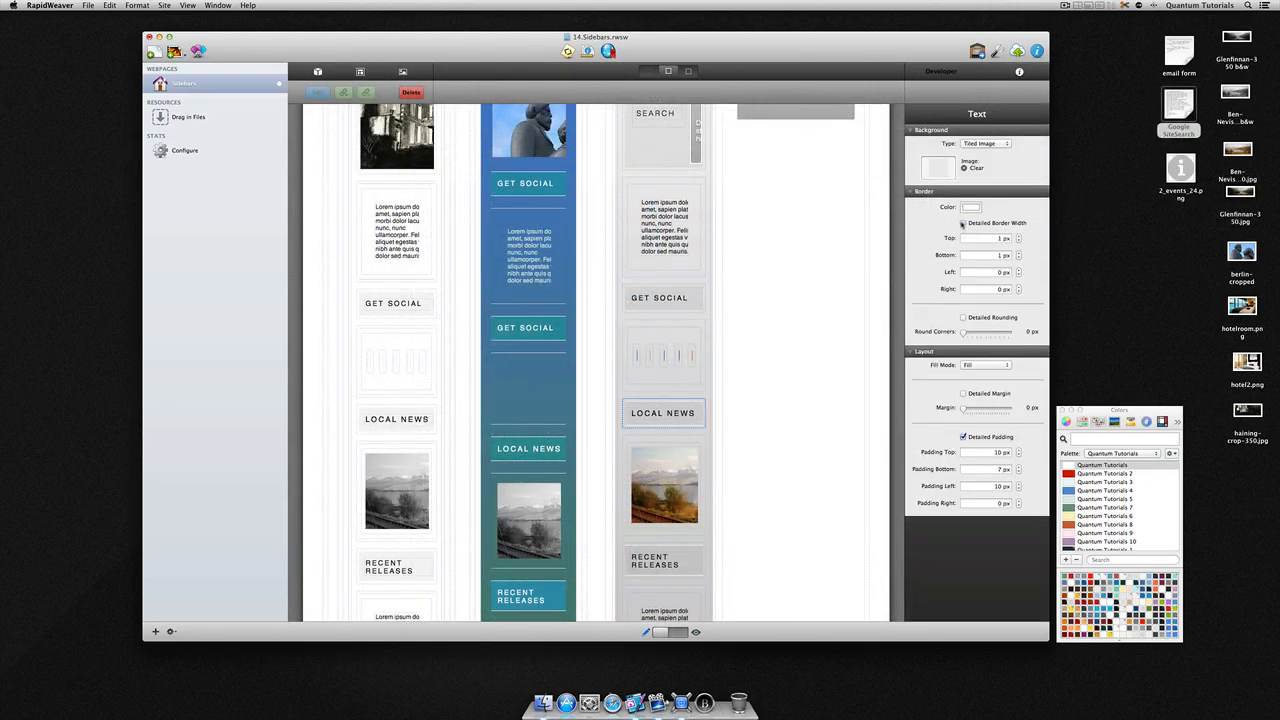
pyautogui.click(963, 223)
pyautogui.click(664, 366)
pyautogui.click(963, 194)
pyautogui.scroll(-2, 668, 390)
pyautogui.click(668, 398)
pyautogui.click(963, 194)
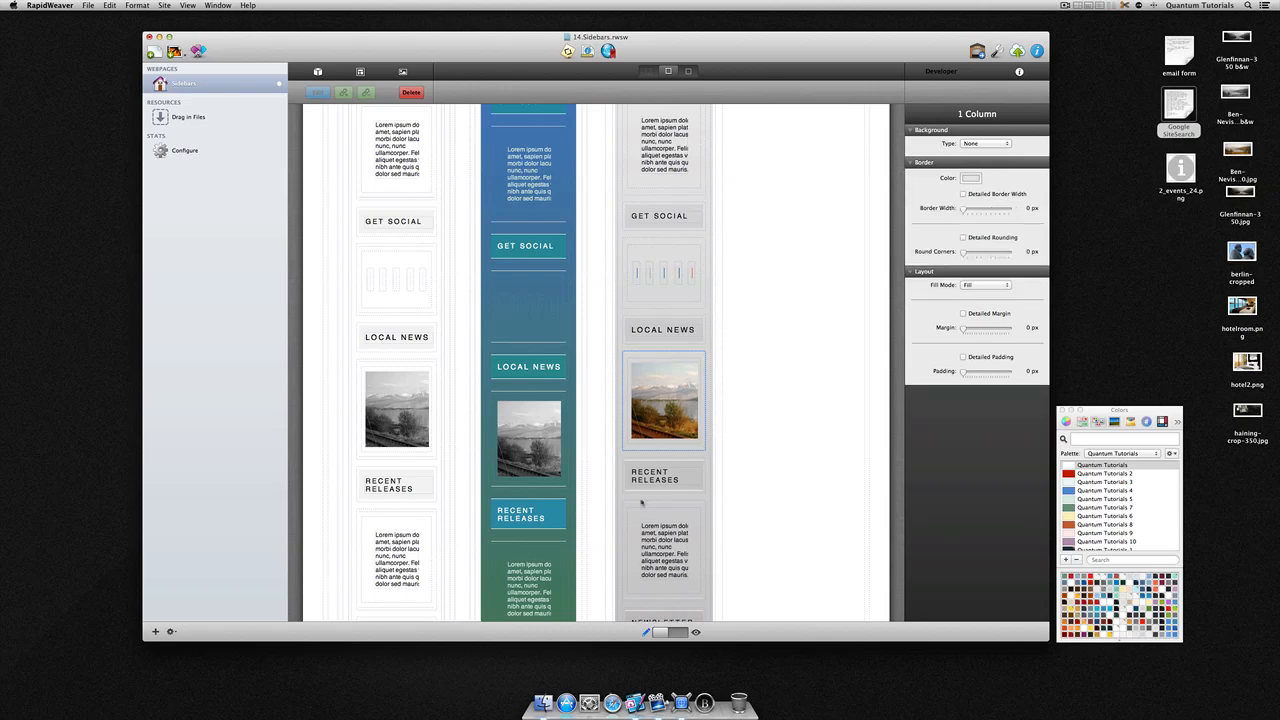
# Remove the detailed borders from the third sidebar's Recent Releases and Newsletter headings and the content blocks below them.
pyautogui.click(650, 485)
pyautogui.click(963, 221)
pyautogui.scroll(-3, 684, 536)
pyautogui.click(676, 472)
pyautogui.click(963, 194)
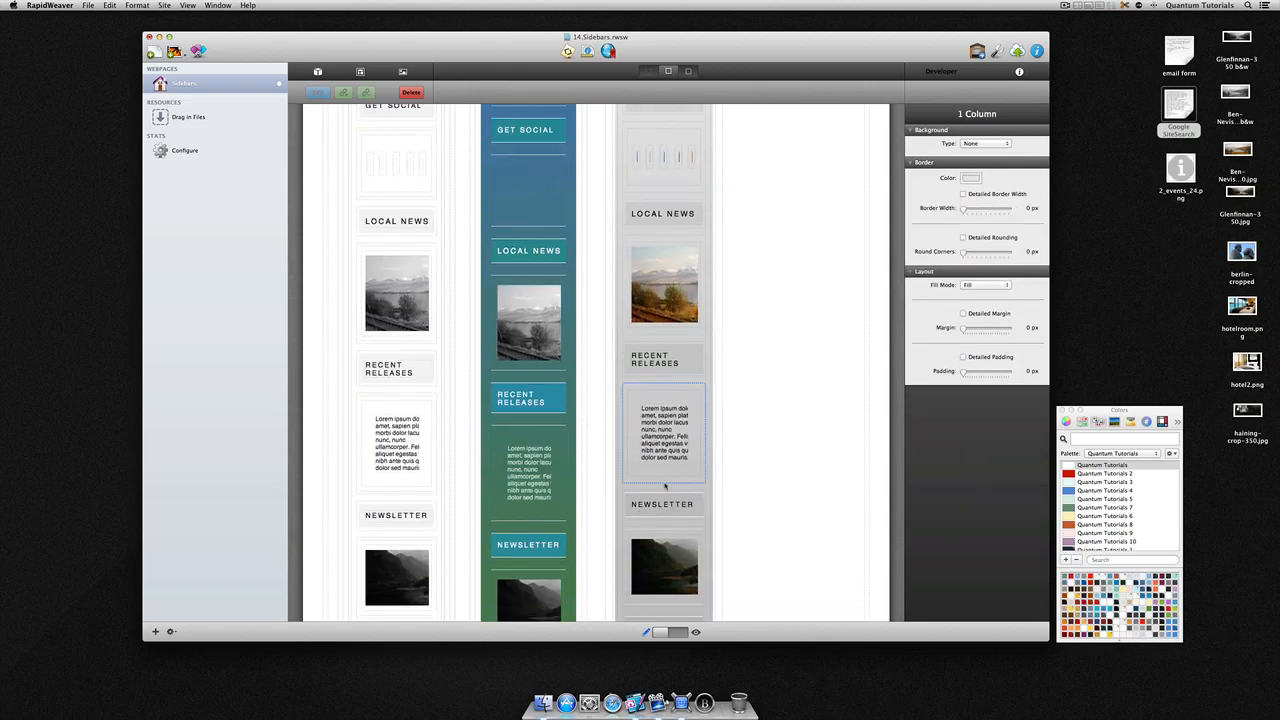
pyautogui.click(664, 432)
pyautogui.click(963, 221)
pyautogui.click(664, 563)
pyautogui.click(963, 194)
# Remove the detailed borders from the third sidebar's My RSS heading and its text block.
pyautogui.scroll(-4, 660, 430)
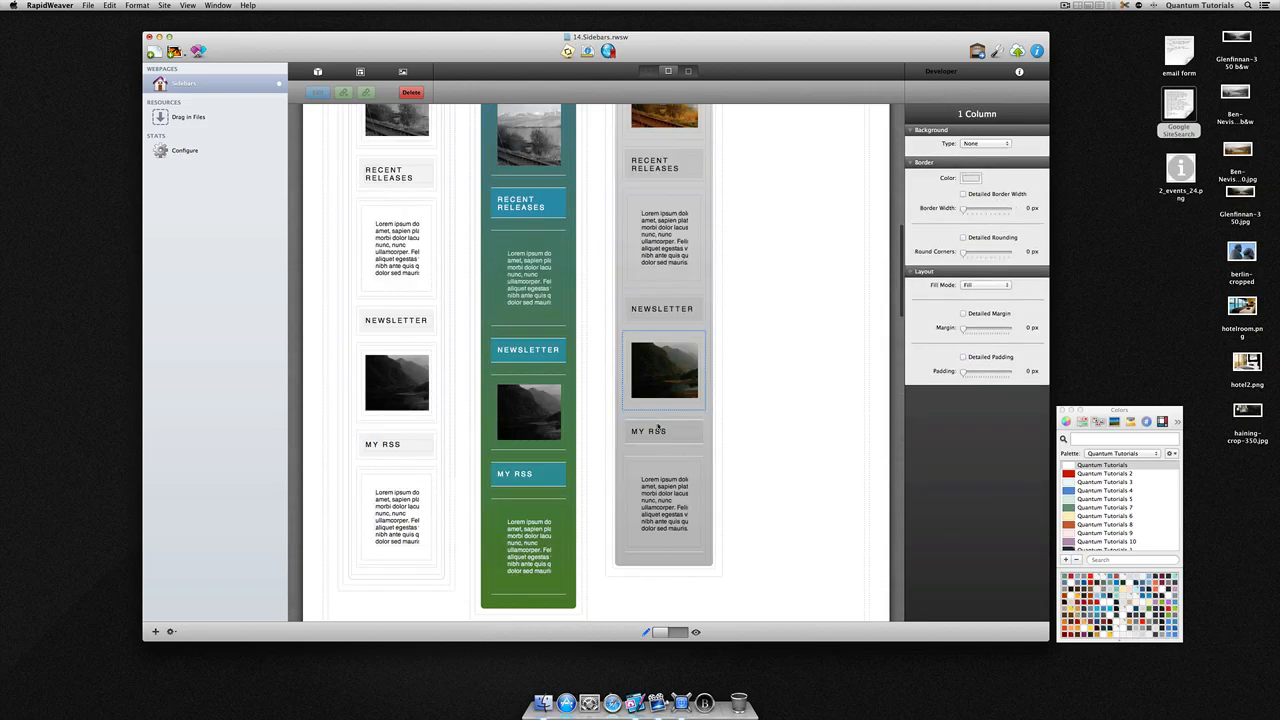
pyautogui.click(658, 430)
pyautogui.click(963, 222)
pyautogui.click(672, 460)
pyautogui.click(963, 194)
# Recolour the third sidebar's My RSS, Newsletter and Recent Releases heading text with the white Quantum Tutorials palette colour.
pyautogui.click(660, 430)
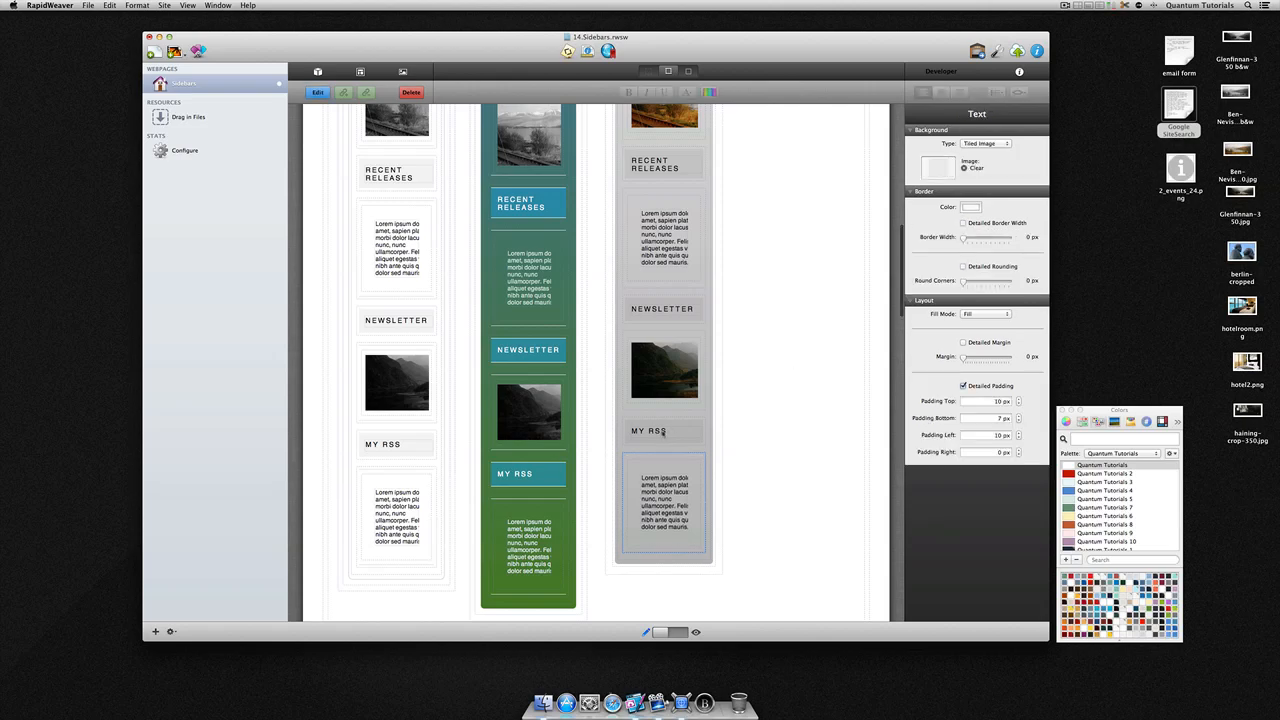
pyautogui.doubleClick(660, 430)
pyautogui.doubleClick(685, 310)
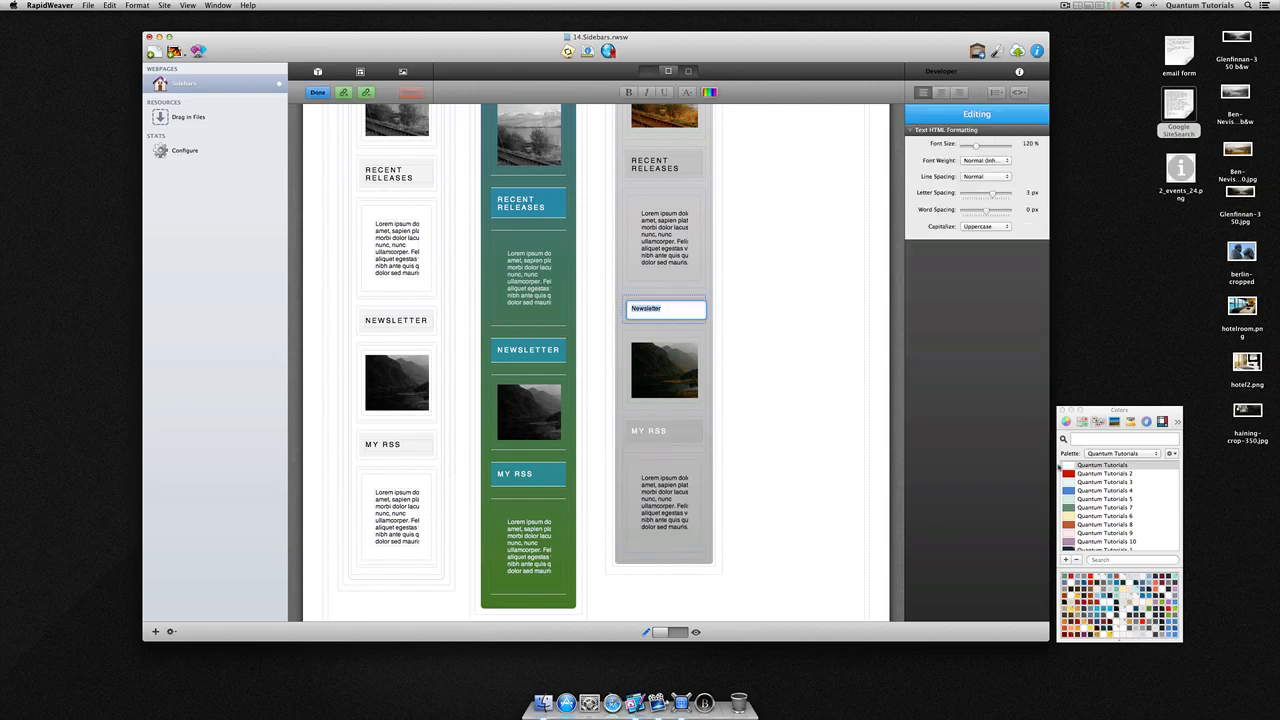
pyautogui.click(1061, 466)
pyautogui.scroll(5, 690, 360)
pyautogui.click(679, 364)
pyautogui.doubleClick(679, 364)
pyautogui.press('super+a')
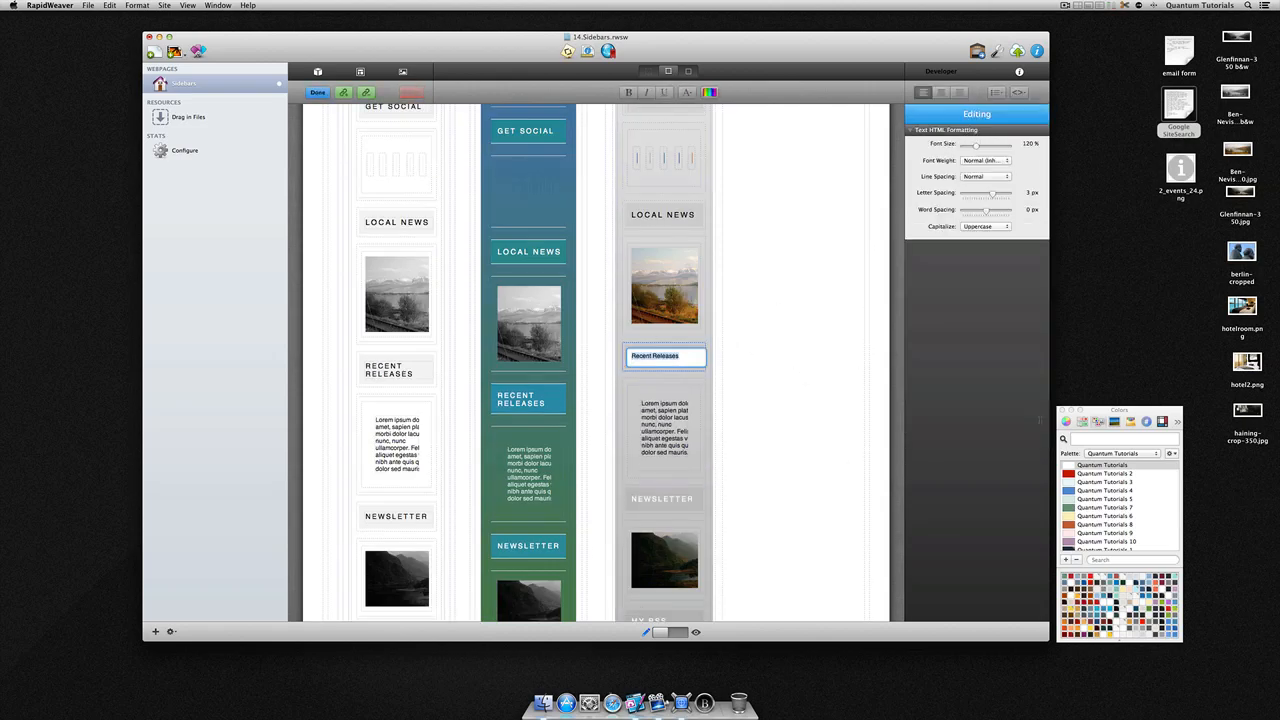
pyautogui.click(1061, 466)
# Recolour the third sidebar's Local News, Get Social and Search heading text with the white Quantum Tutorials palette colour.
pyautogui.scroll(5, 699, 270)
pyautogui.doubleClick(686, 350)
pyautogui.press('super+a')
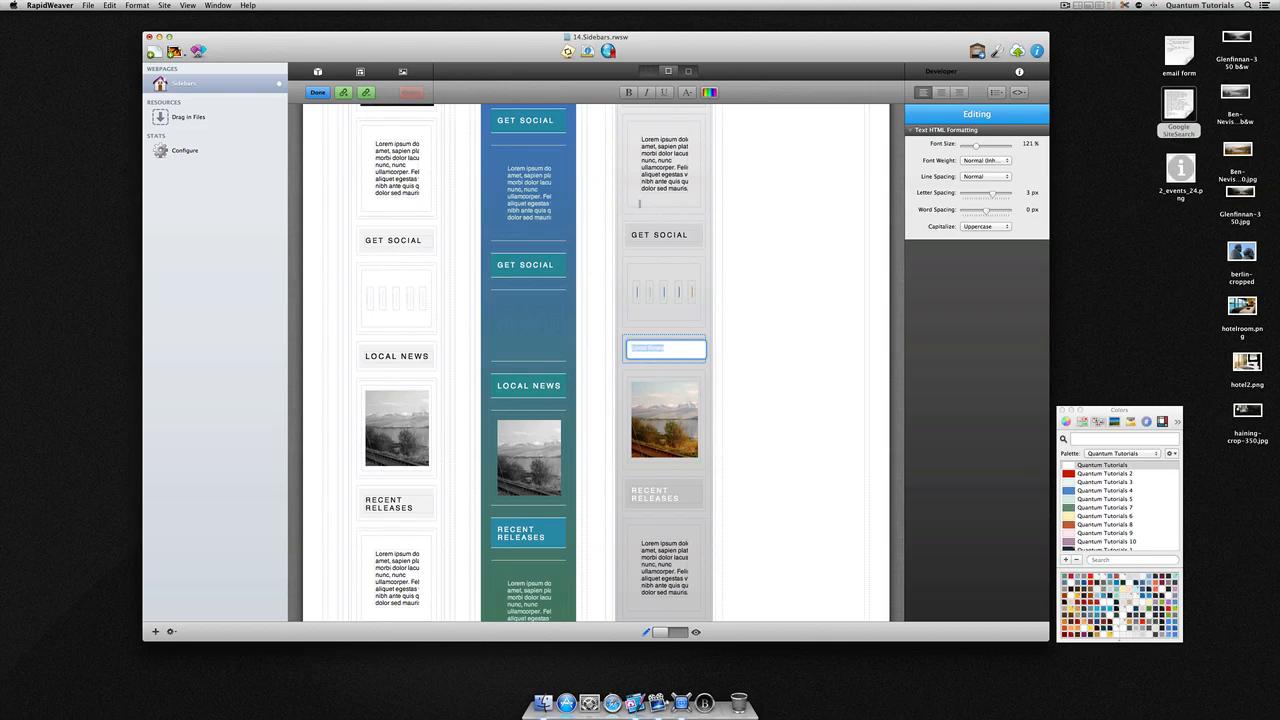
pyautogui.doubleClick(681, 236)
pyautogui.click(1072, 465)
pyautogui.scroll(5, 690, 279)
pyautogui.doubleClick(666, 249)
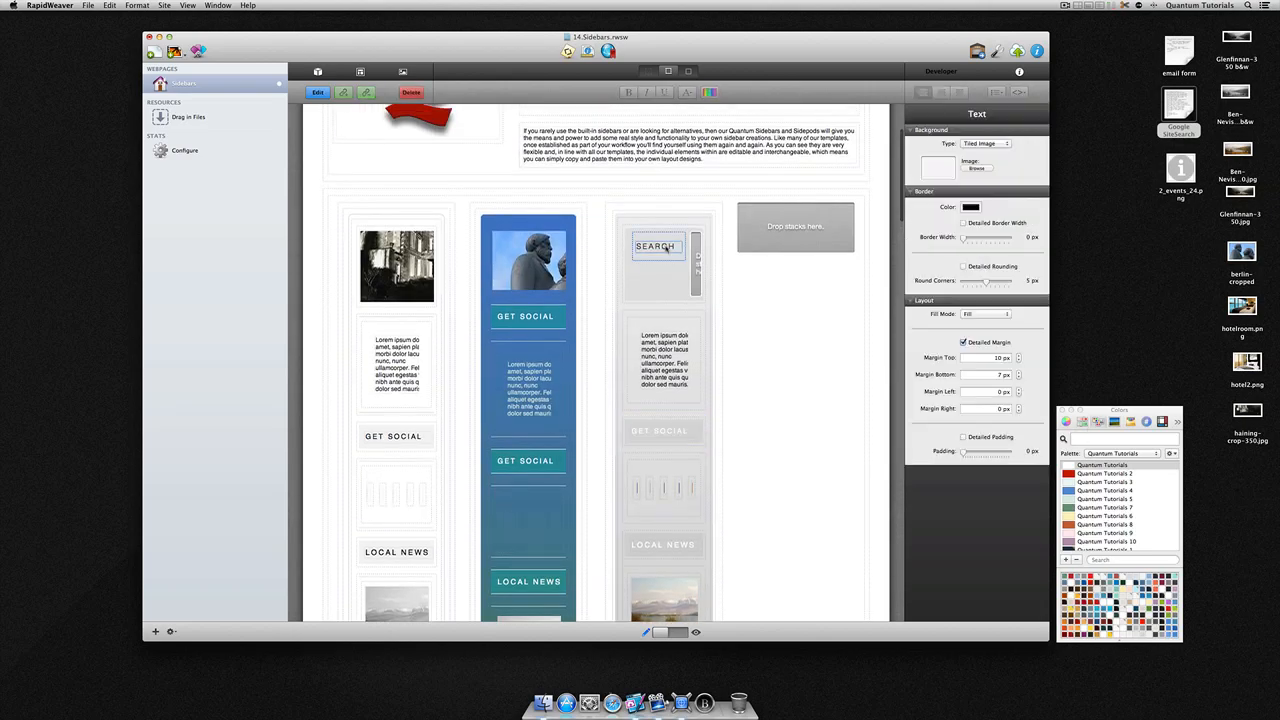
pyautogui.press('super+a')
# Place the 2_events_24.png icon beside the third sidebar's Search heading and set its top padding to 7 px.
pyautogui.click(657, 282)
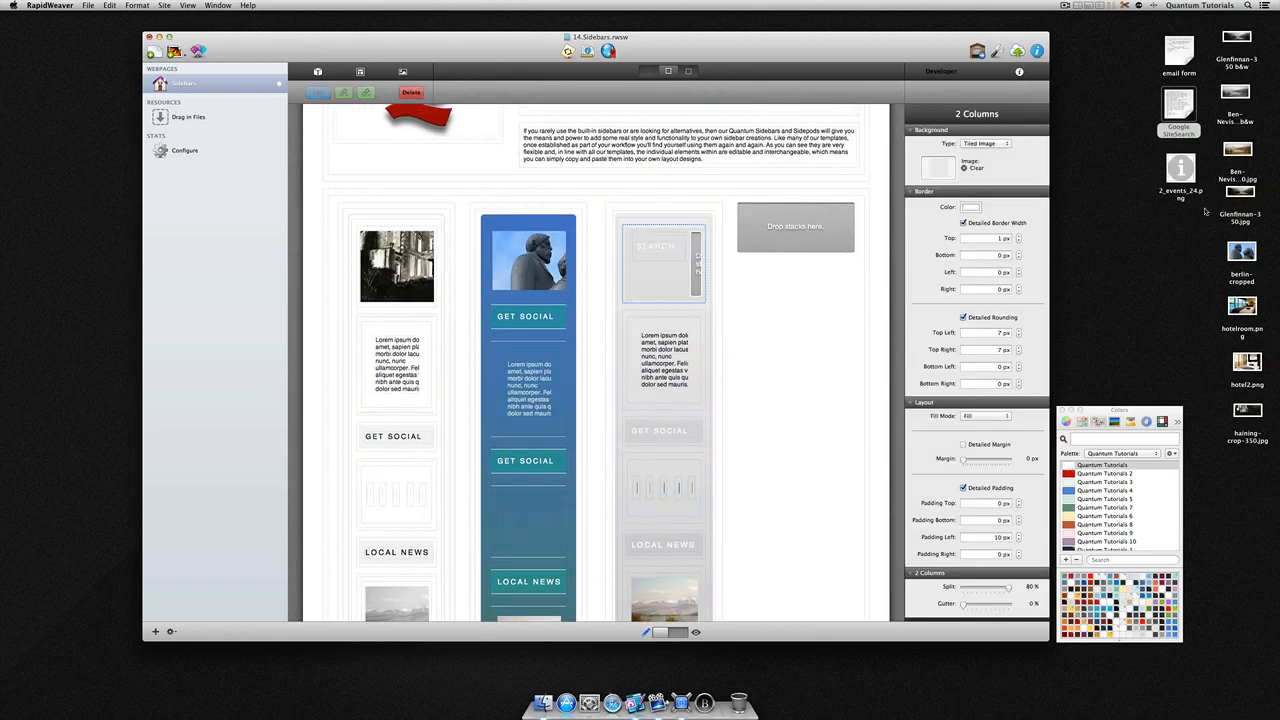
pyautogui.moveTo(1180, 170); pyautogui.dragTo(698, 245)
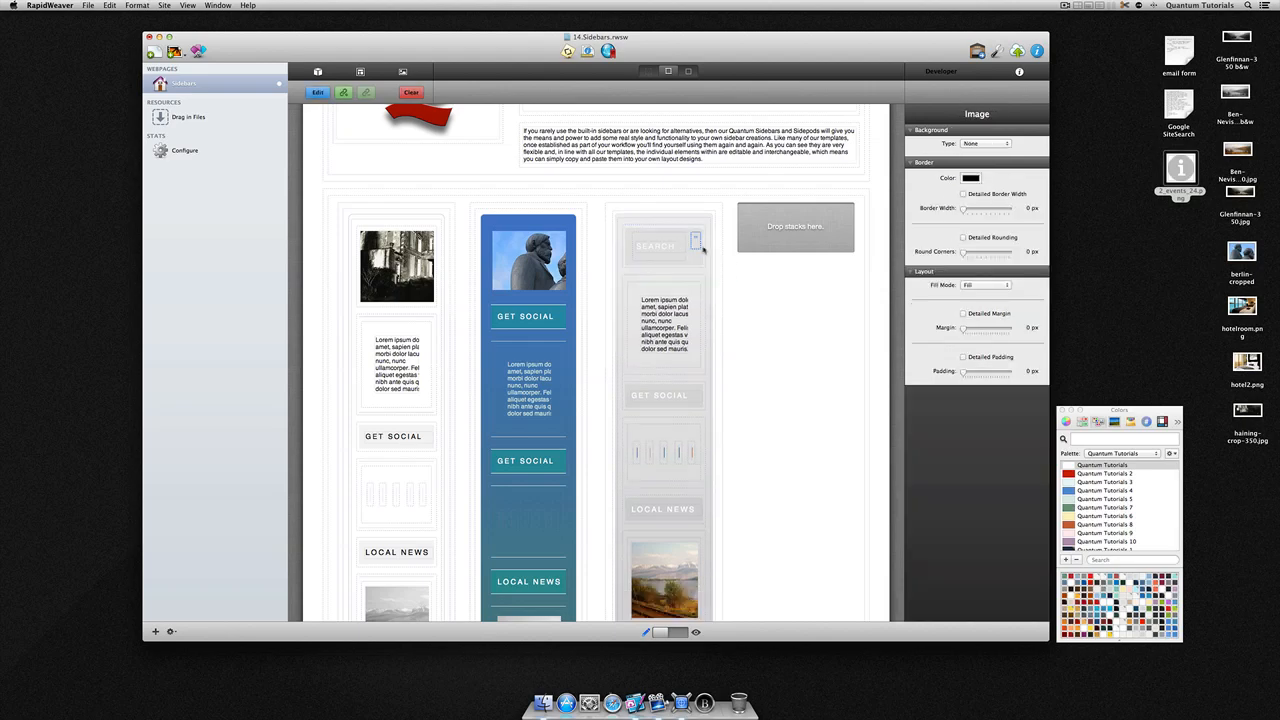
pyautogui.click(964, 357)
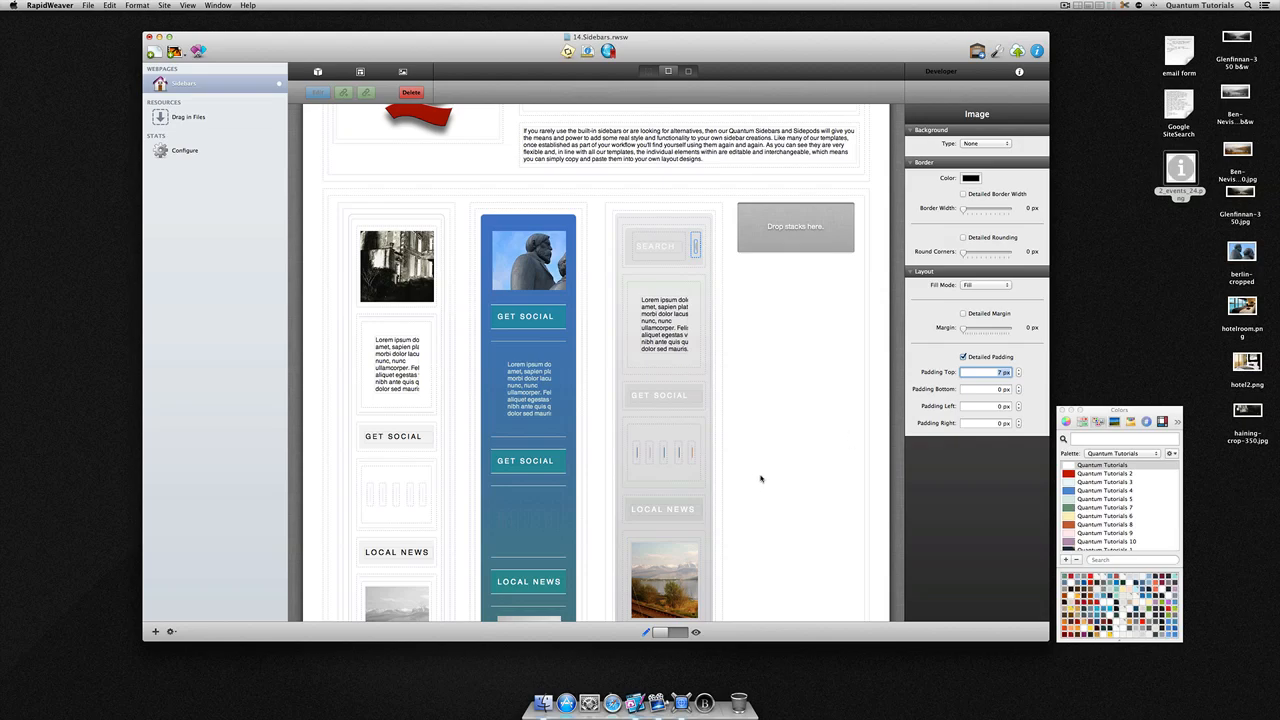
# Preview the page to check the third sidebar's white headings and Search icon, and return to editing.
pyautogui.press('super+r')
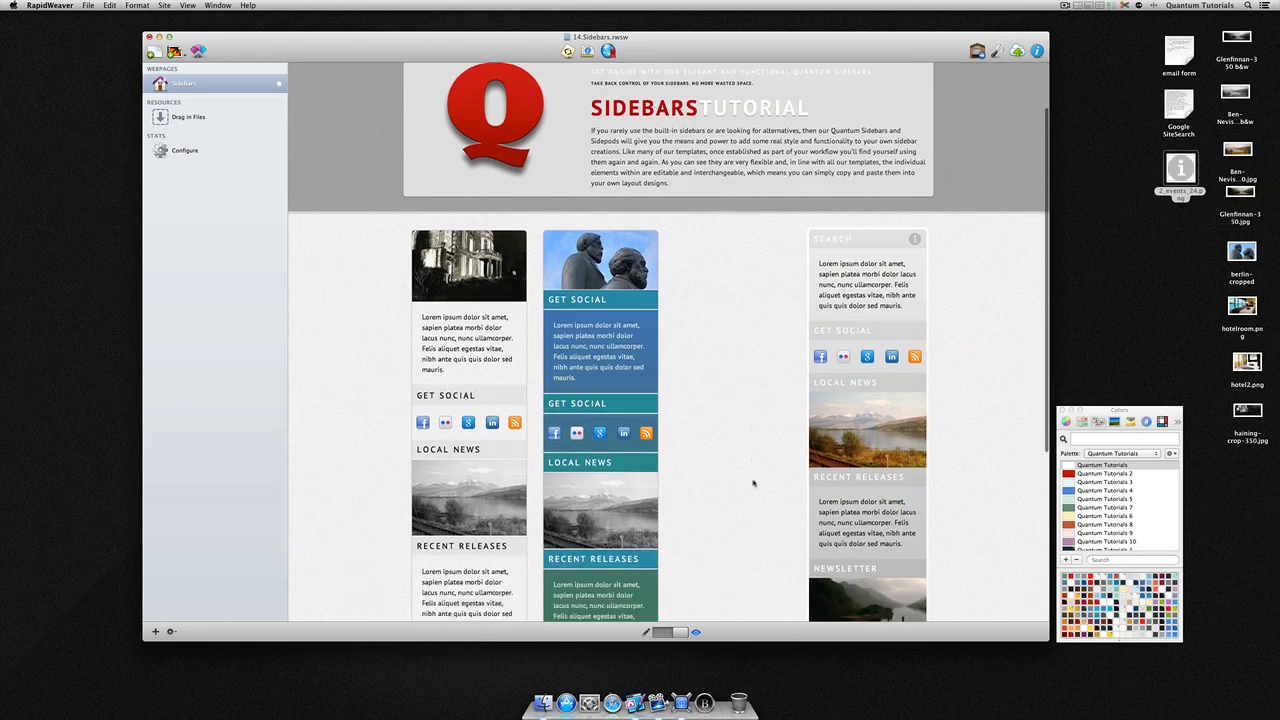
pyautogui.scroll(-5, 754, 484)
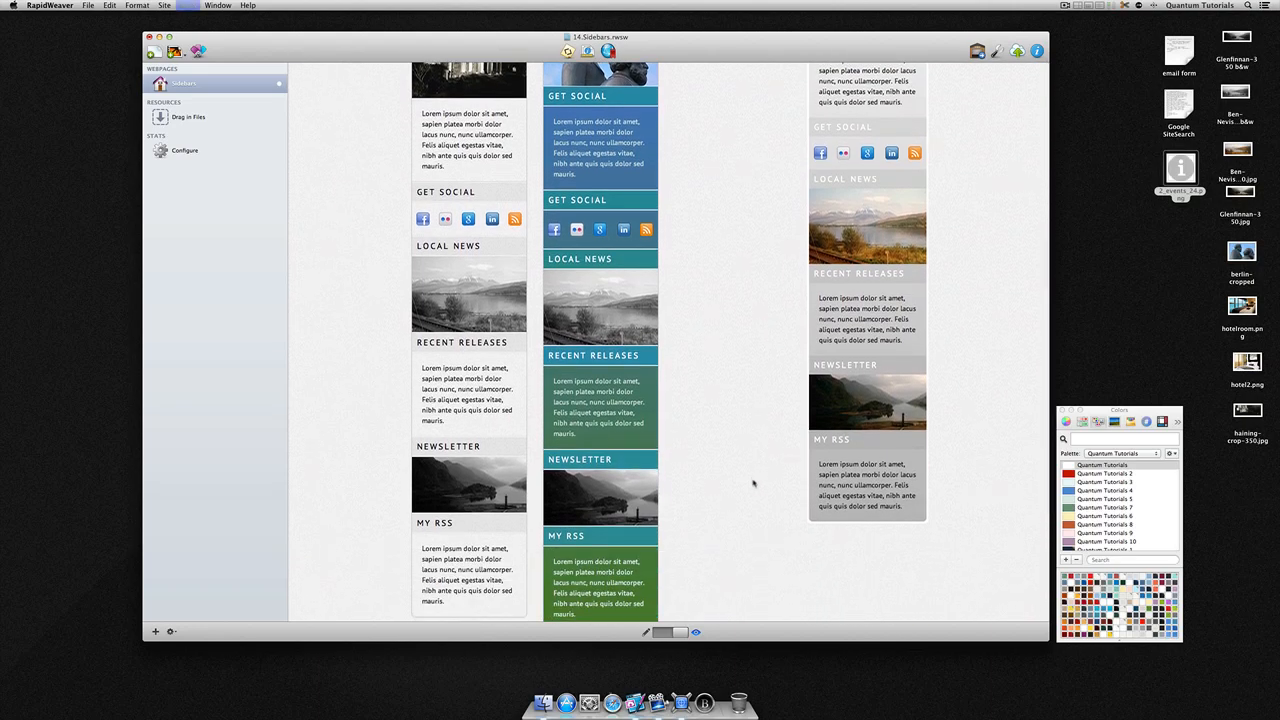
pyautogui.press('super+r')
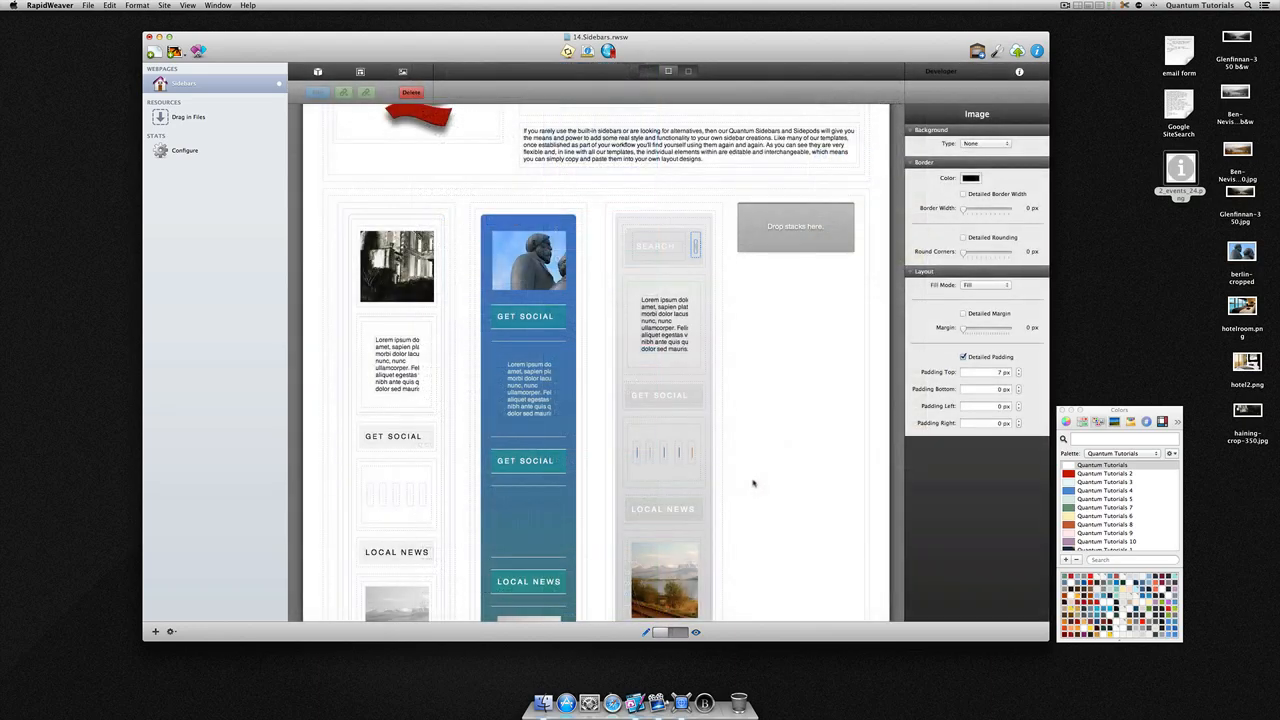
# Copy the blue second sidebar and paste the duplicate into the empty fourth column.
pyautogui.click(543, 208)
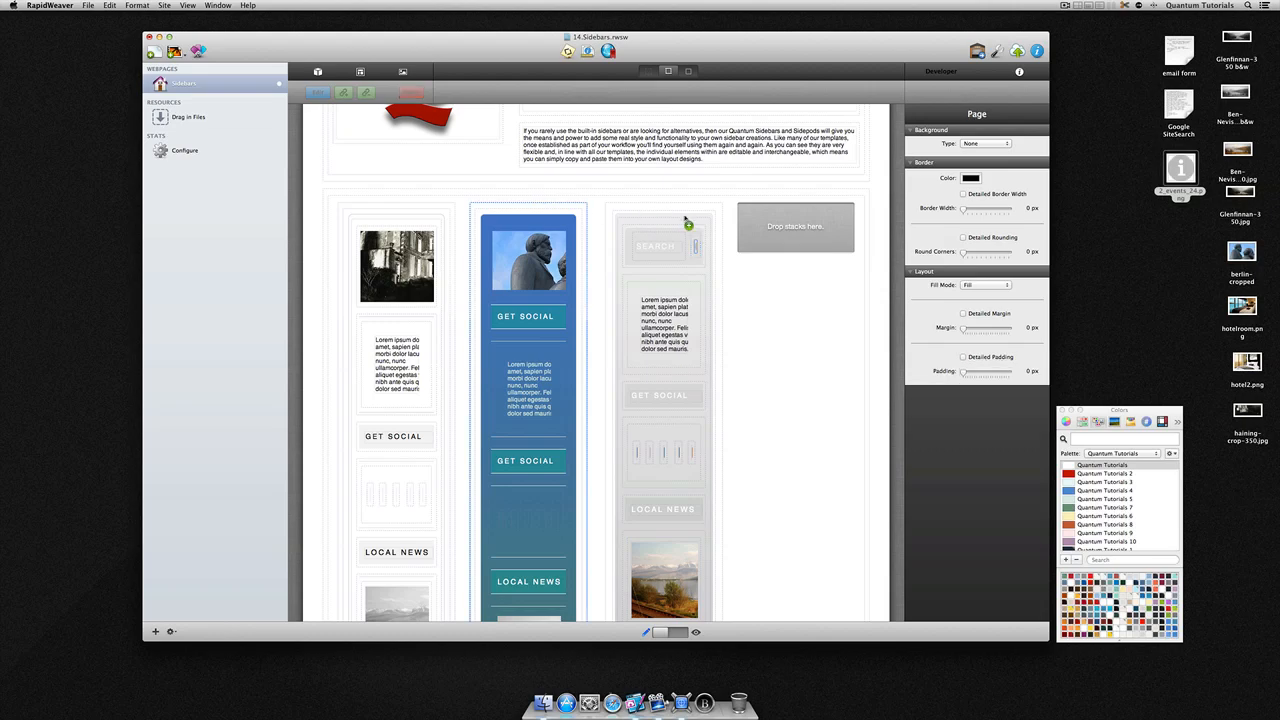
pyautogui.click(797, 229)
pyautogui.press('super+v')
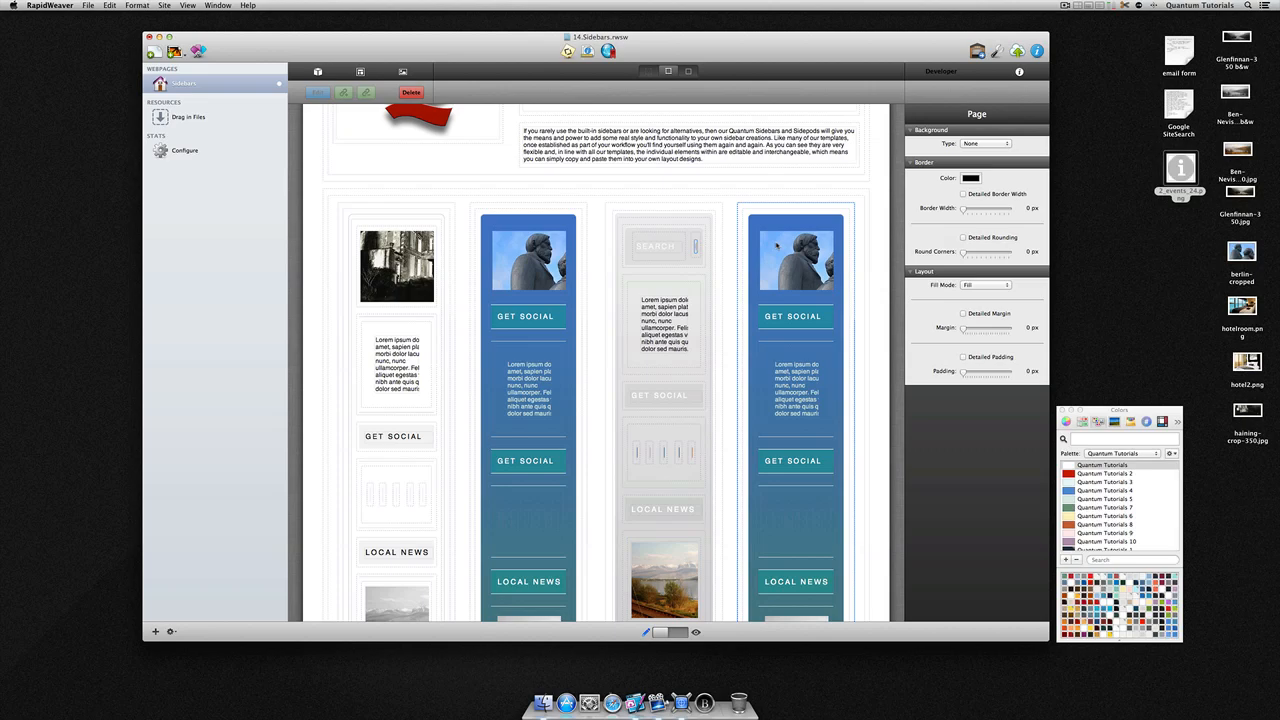
# Switch the fourth sidebar's background type to Local Image and fill it with 50-turkish.png from the Quantum Opacity media.
pyautogui.click(776, 246)
pyautogui.scroll(2, 776, 246)
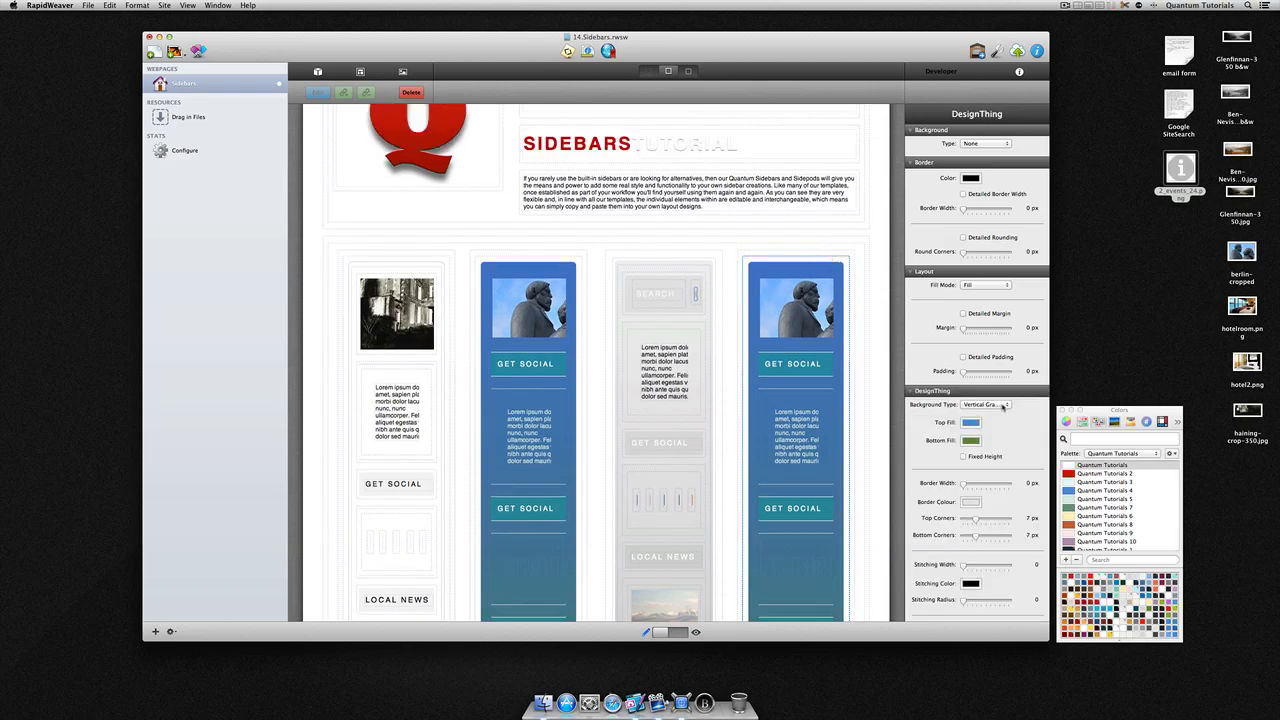
pyautogui.click(1003, 406)
pyautogui.click(1003, 412)
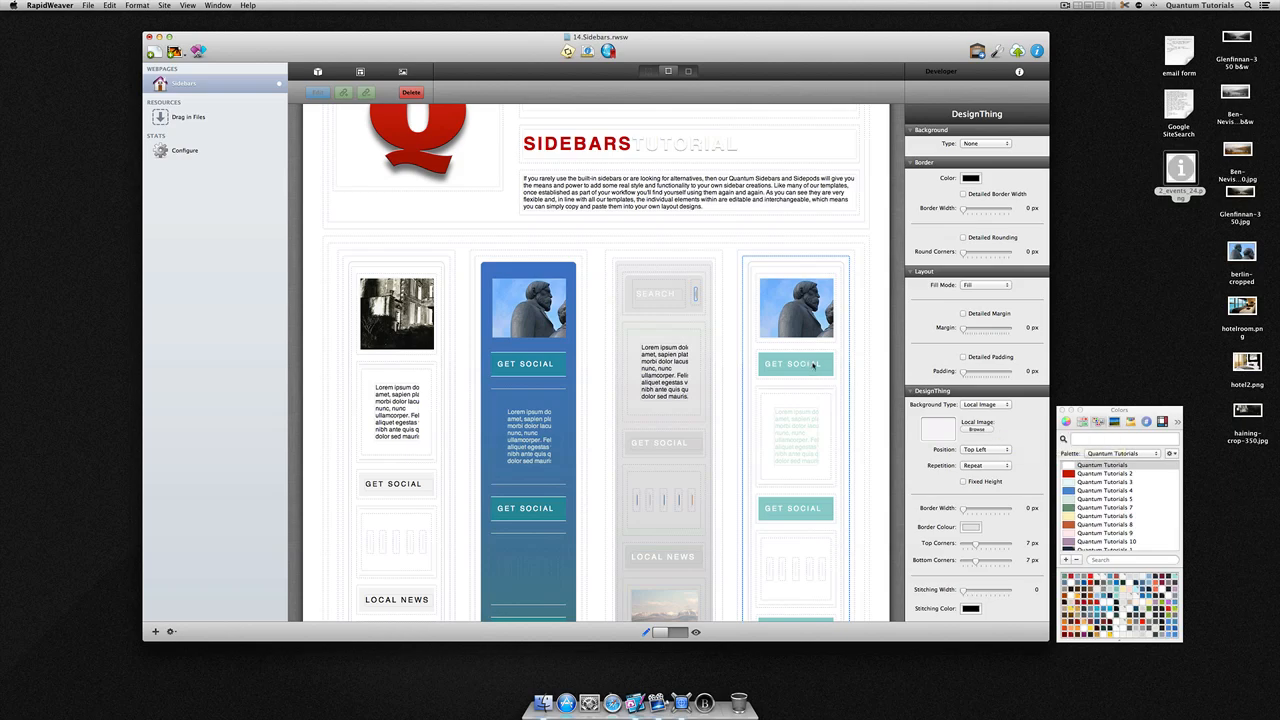
pyautogui.click(402, 72)
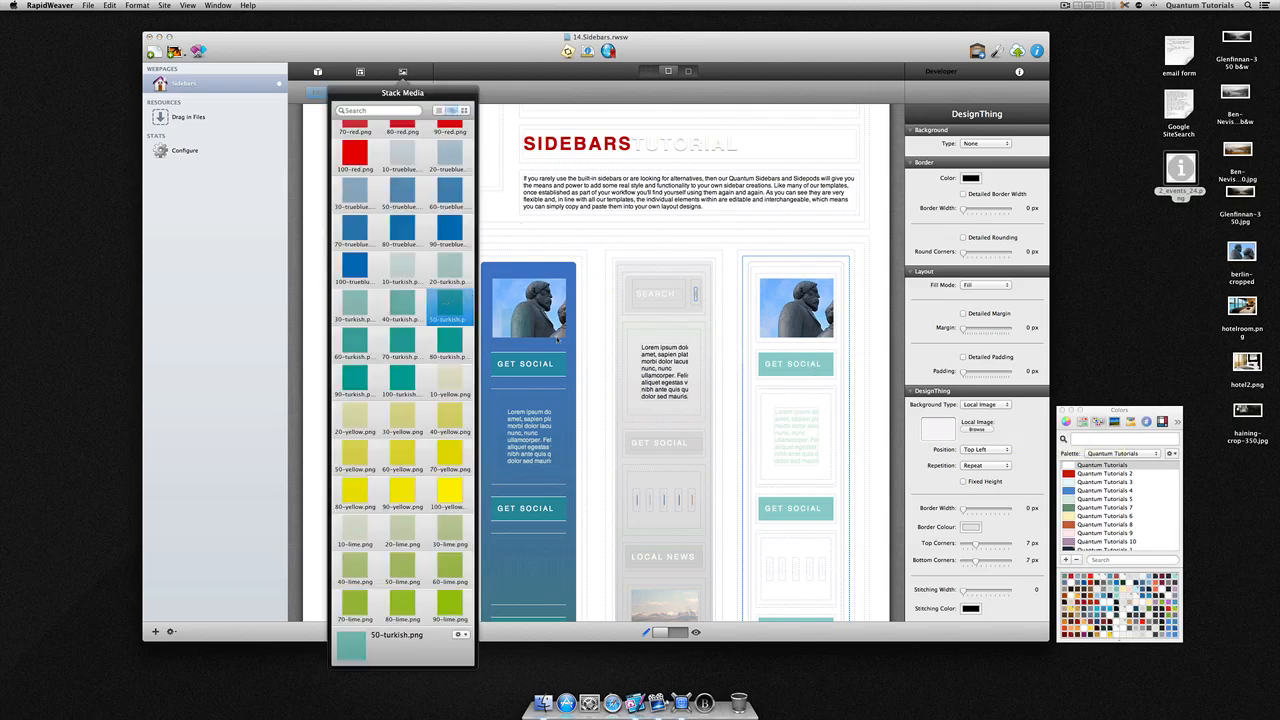
pyautogui.moveTo(449, 302); pyautogui.dragTo(827, 449)
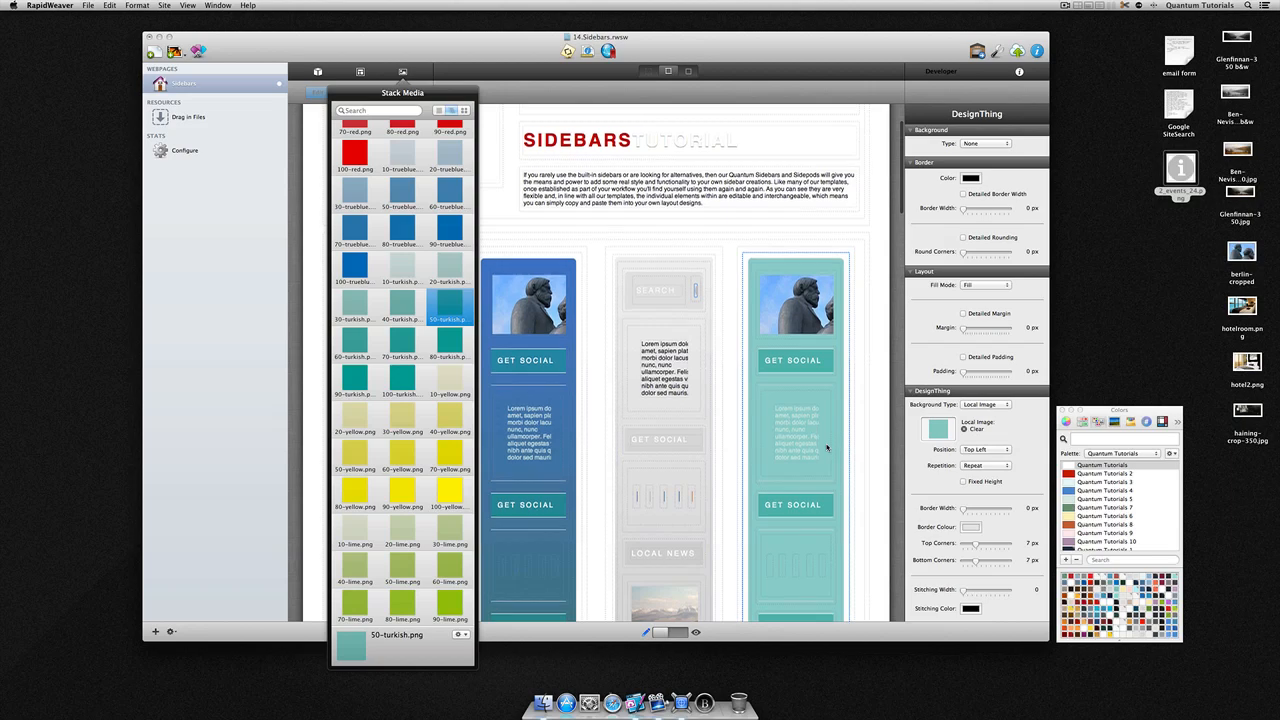
# Recolour the fourth sidebar's body text blocks with the white Quantum Tutorials palette colour.
pyautogui.click(827, 449)
pyautogui.doubleClick(827, 449)
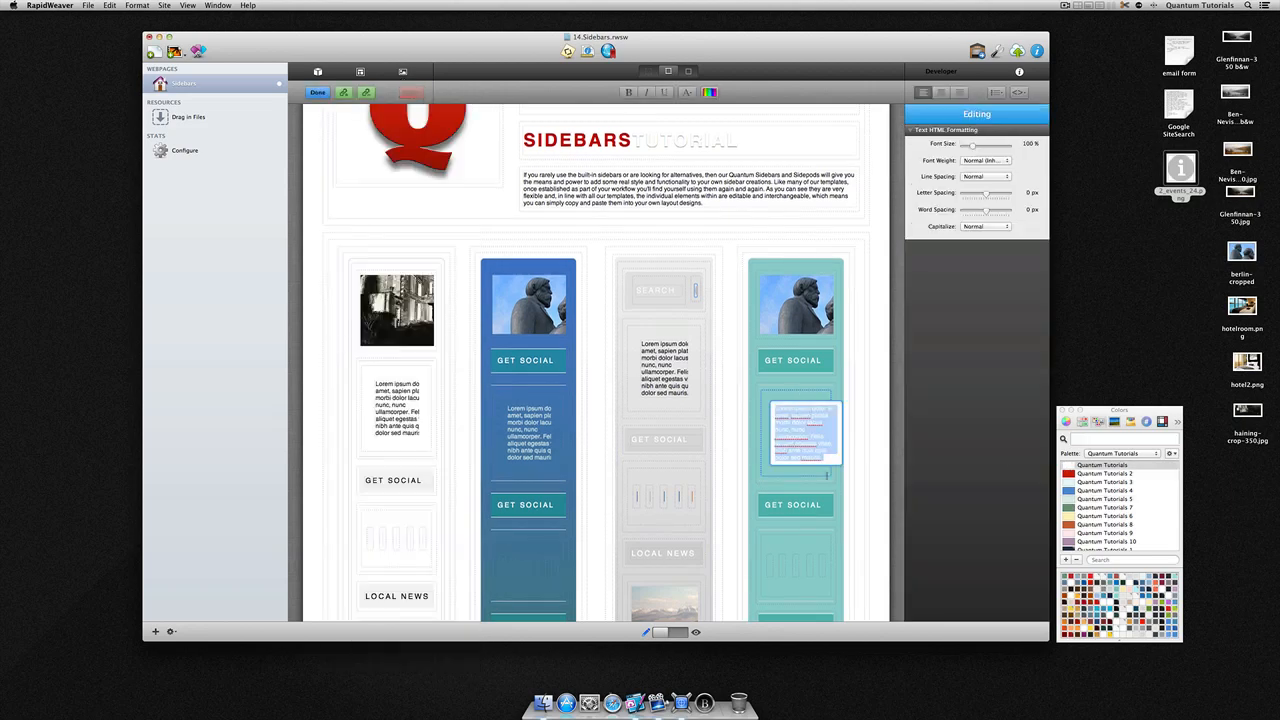
pyautogui.scroll(-10, 786, 385)
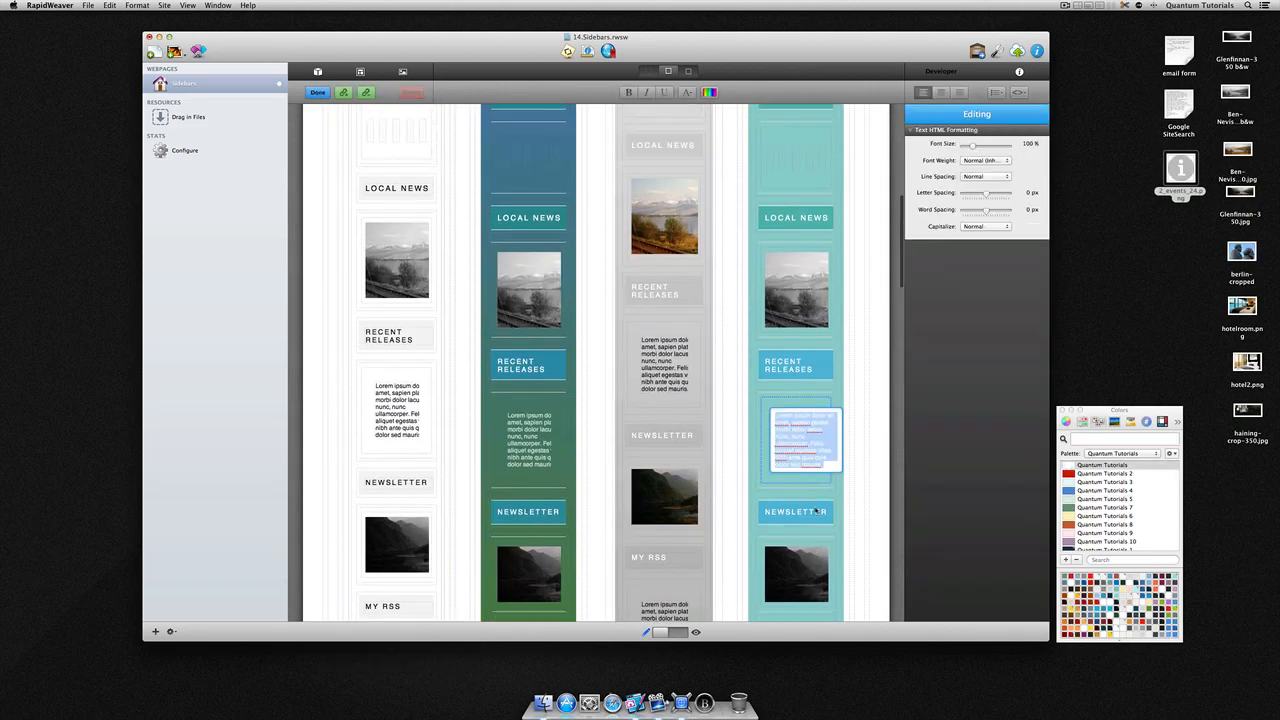
pyautogui.scroll(10, 800, 380)
pyautogui.scroll(-2, 800, 380)
# Set 20-cyan.png as the tiled background of the fourth sidebar's two Get Social headings and its Local News heading.
pyautogui.click(800, 338)
pyautogui.scroll(1, 803, 347)
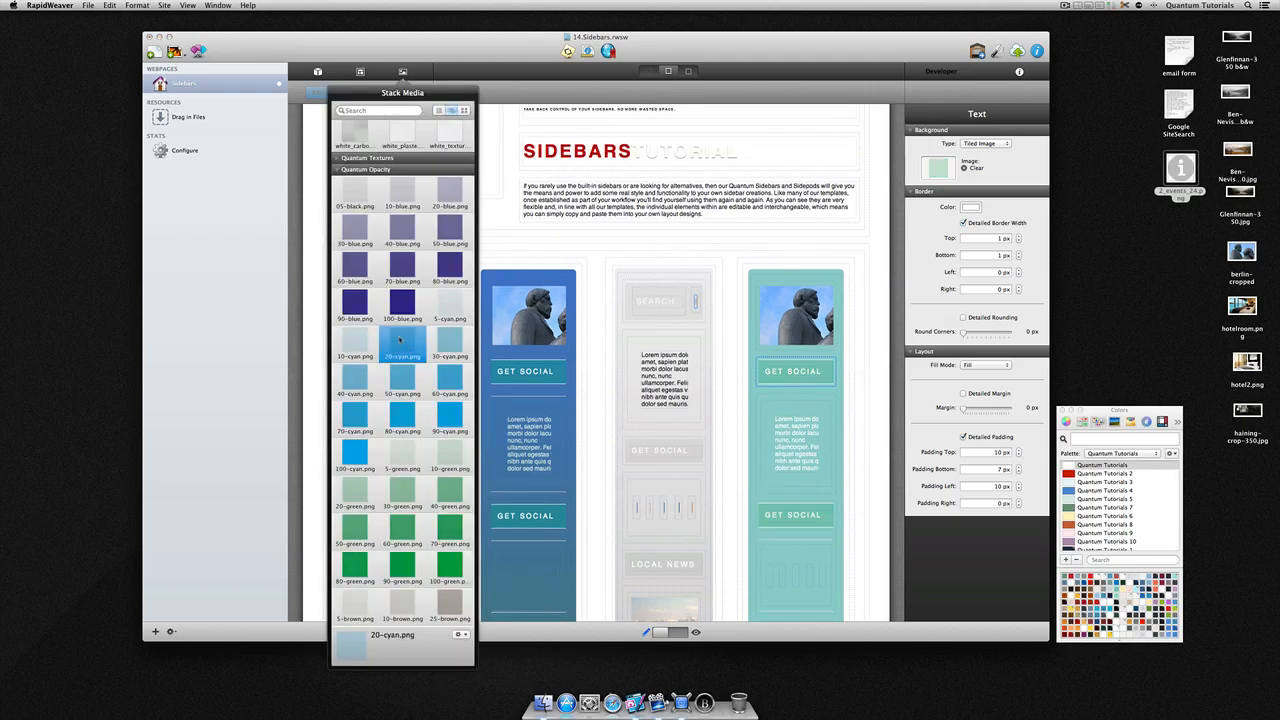
pyautogui.click(815, 510)
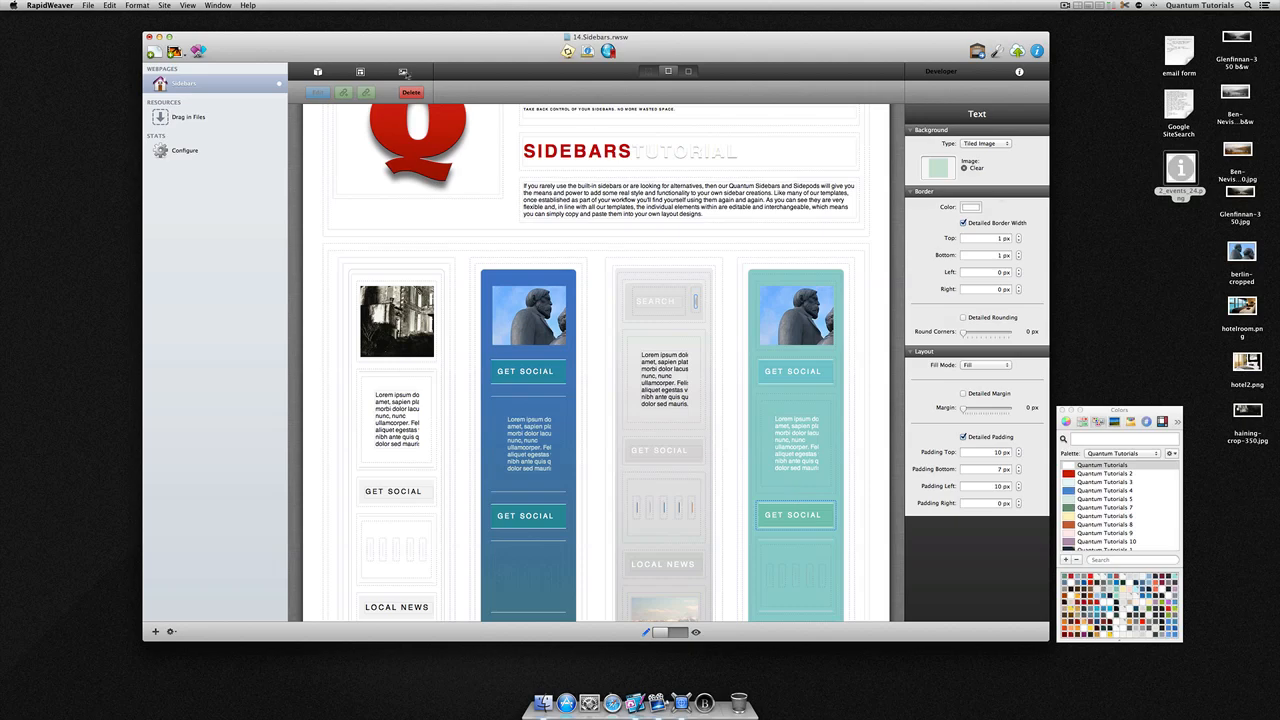
pyautogui.click(403, 71)
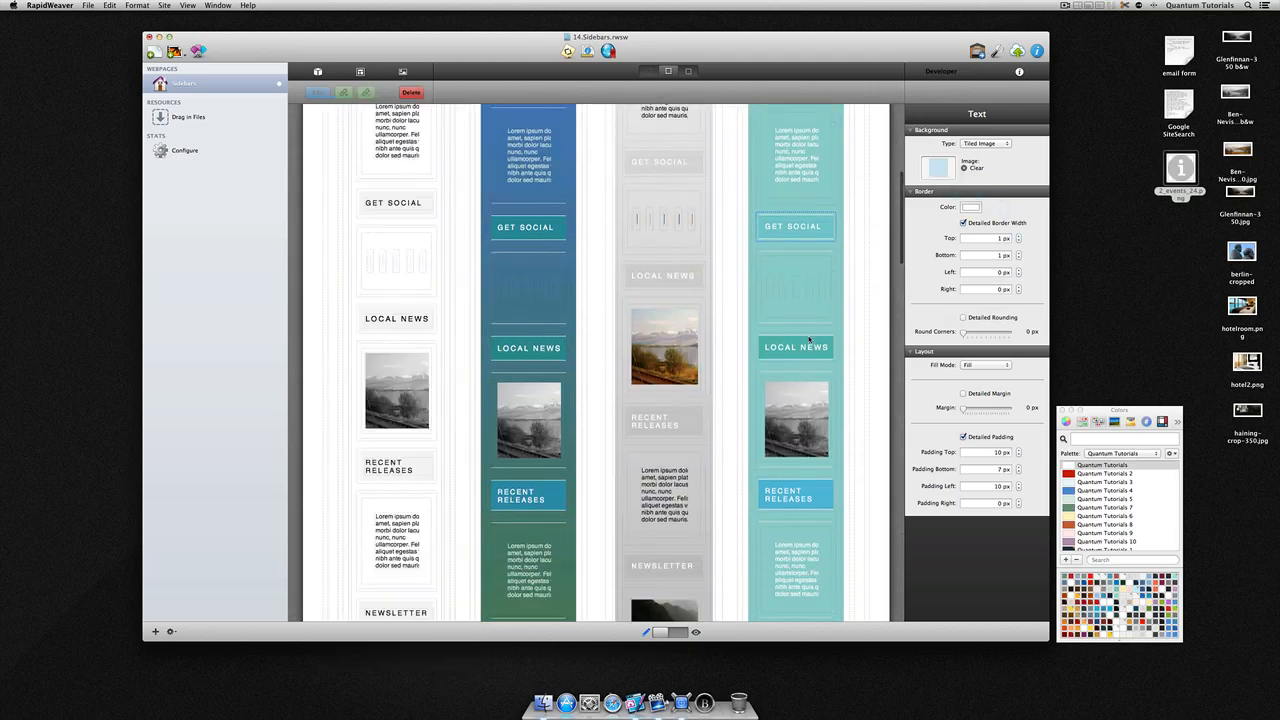
pyautogui.click(403, 72)
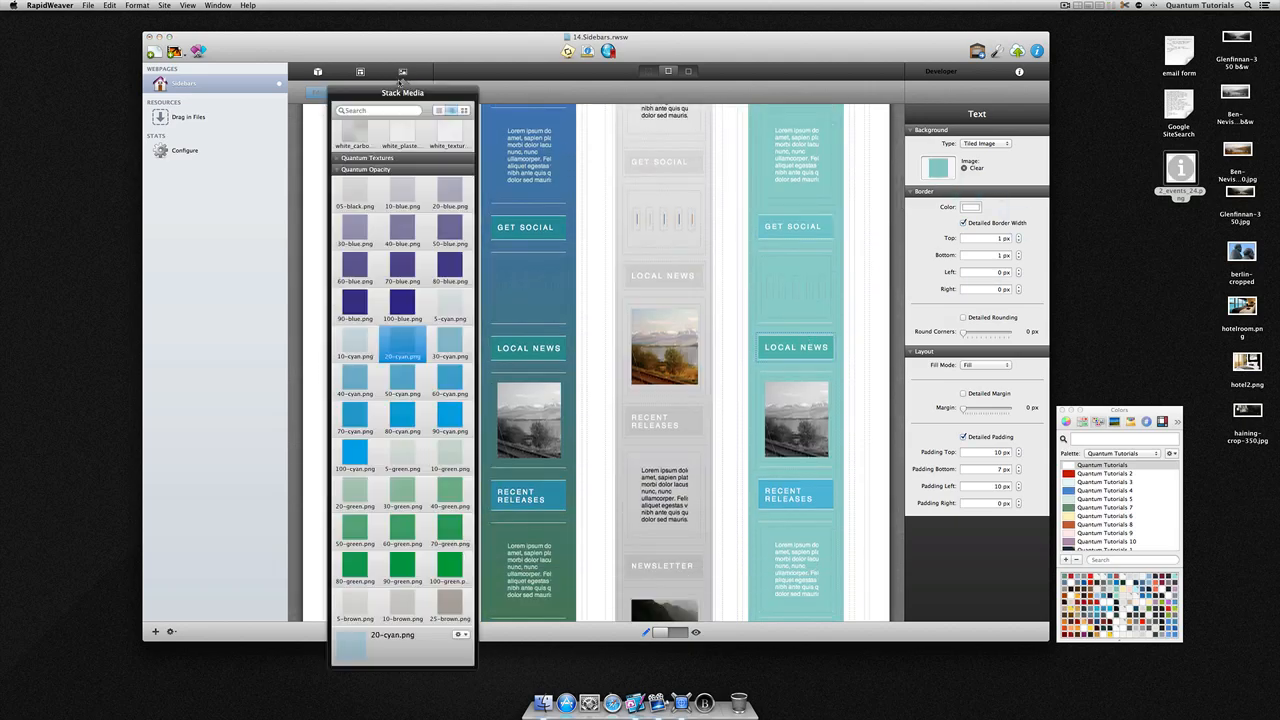
pyautogui.moveTo(402, 342); pyautogui.dragTo(938, 168)
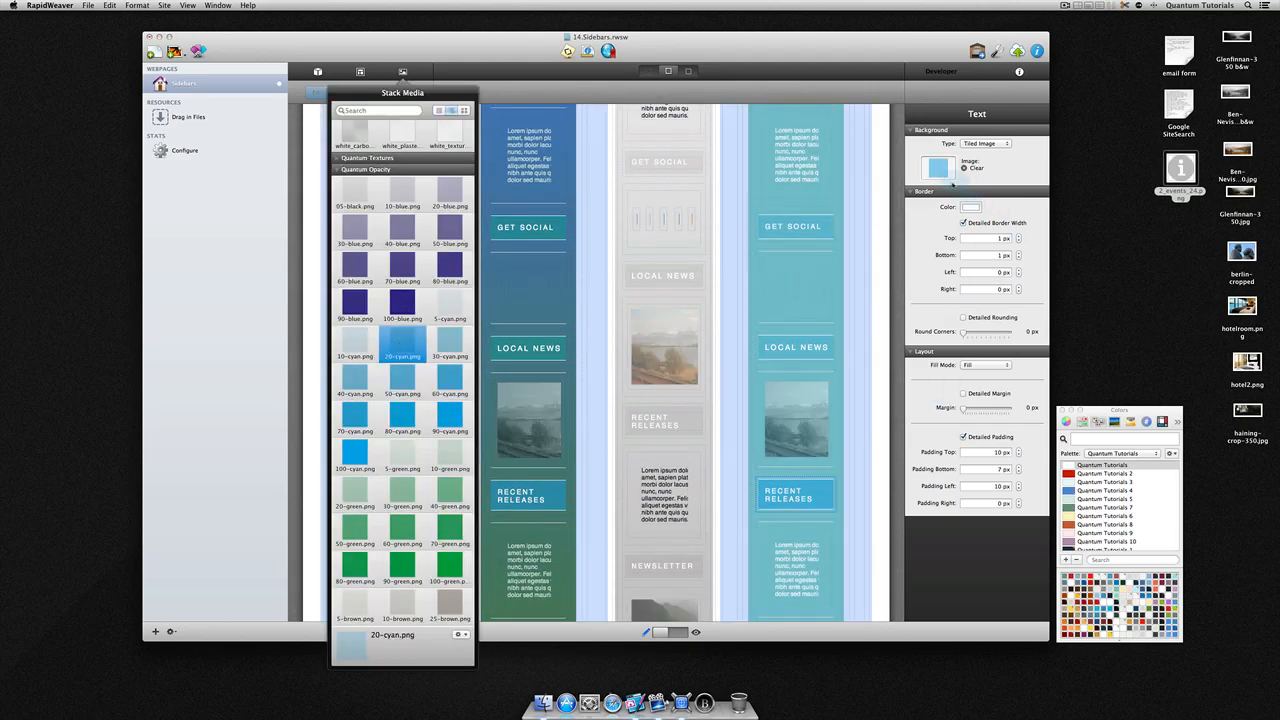
# Set 20-cyan.png as the tiled background of the fourth sidebar's Recent Releases, Newsletter and My RSS headings.
pyautogui.scroll(-8, 811, 385)
pyautogui.click(805, 370)
pyautogui.click(403, 72)
pyautogui.moveTo(402, 342); pyautogui.dragTo(938, 168)
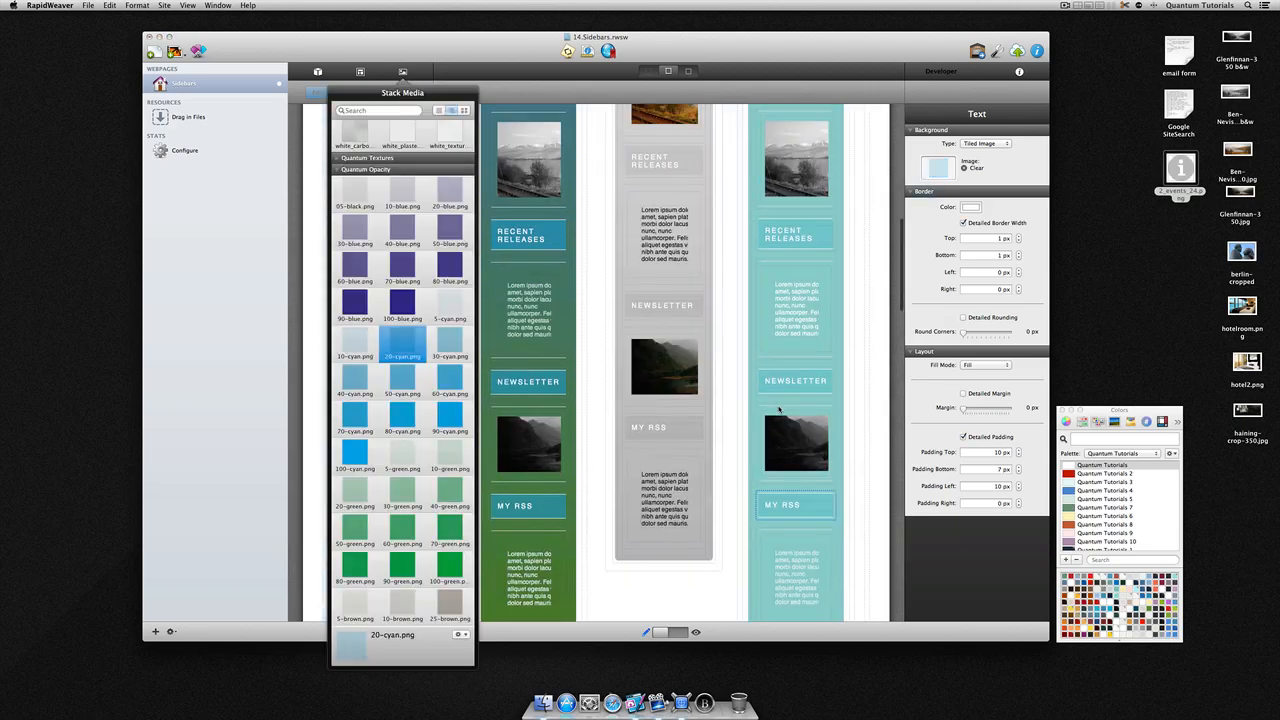
# Remove the detailed borders from the fourth sidebar's content columns and recolour its heading borders turquoise.
pyautogui.click(856, 297)
pyautogui.scroll(10, 831, 295)
pyautogui.click(818, 305)
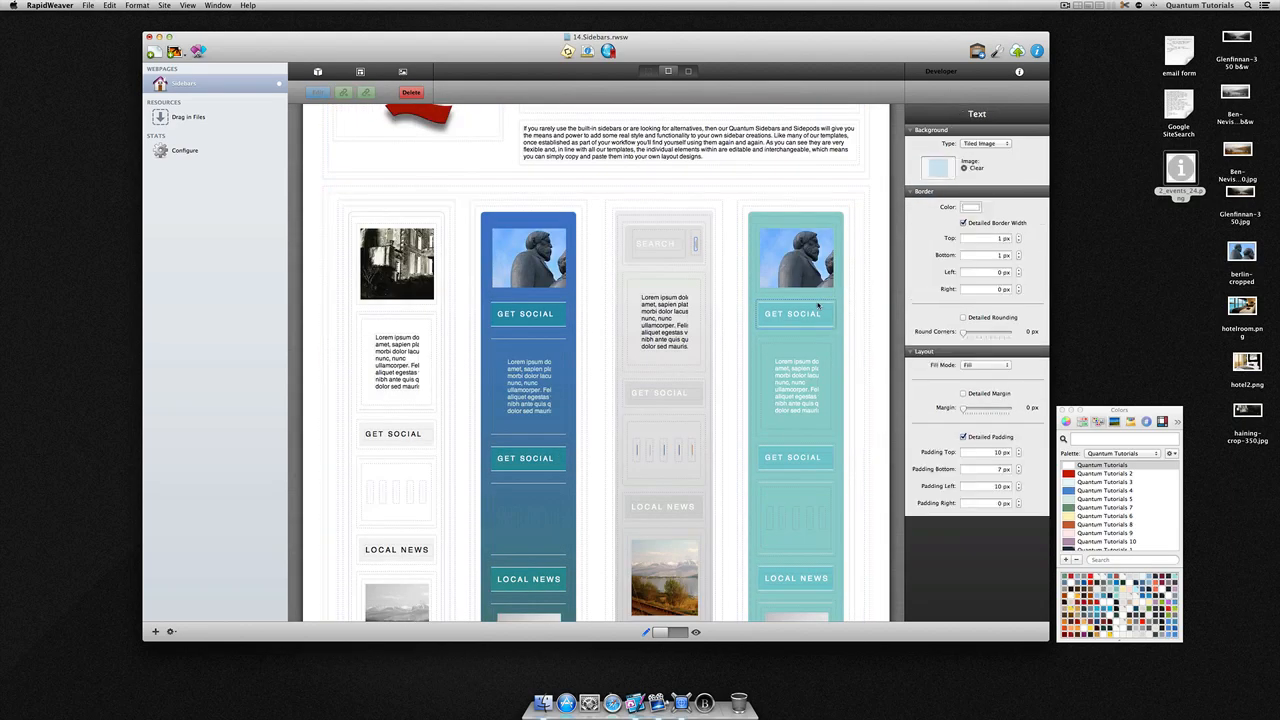
pyautogui.scroll(-2, 803, 342)
pyautogui.click(787, 411)
pyautogui.click(963, 195)
pyautogui.click(794, 534)
pyautogui.scroll(-4, 794, 357)
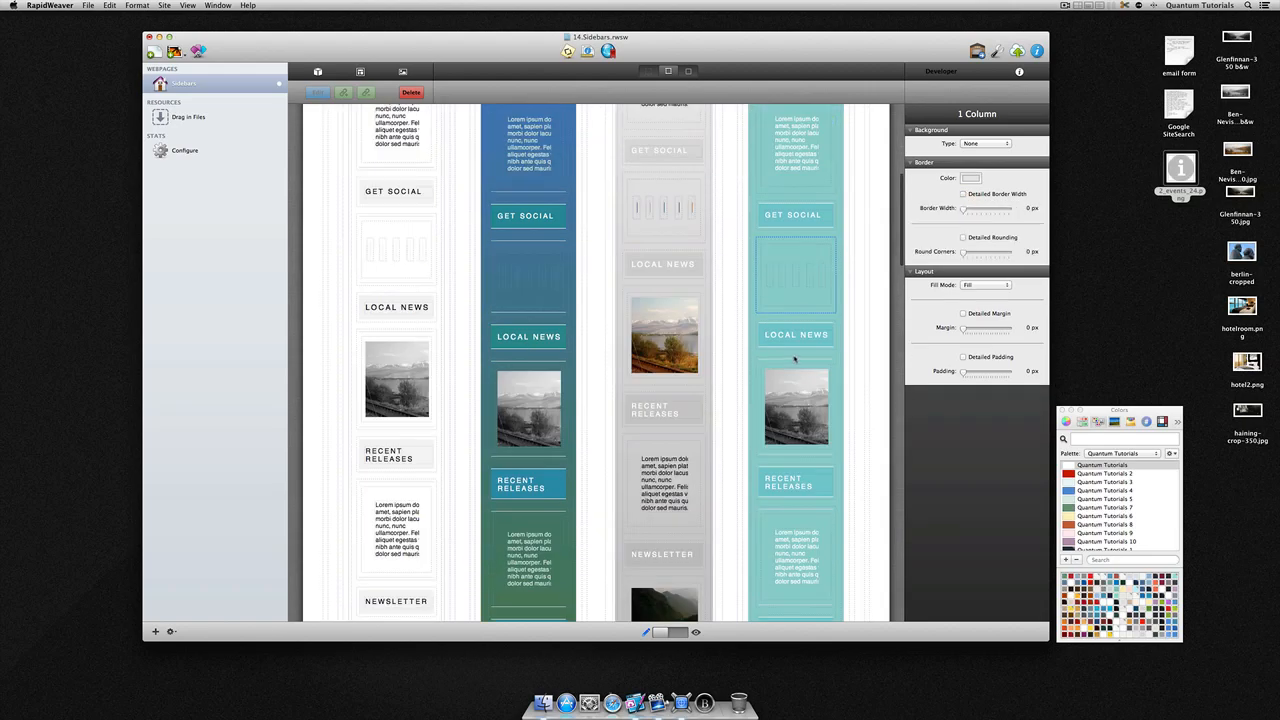
pyautogui.click(963, 195)
pyautogui.scroll(-3, 788, 374)
pyautogui.click(788, 374)
pyautogui.click(802, 373)
# Preview the page to check the fourth sidebar's turquoise background, cyan headings and borders, and return to editing.
pyautogui.press('super+r')
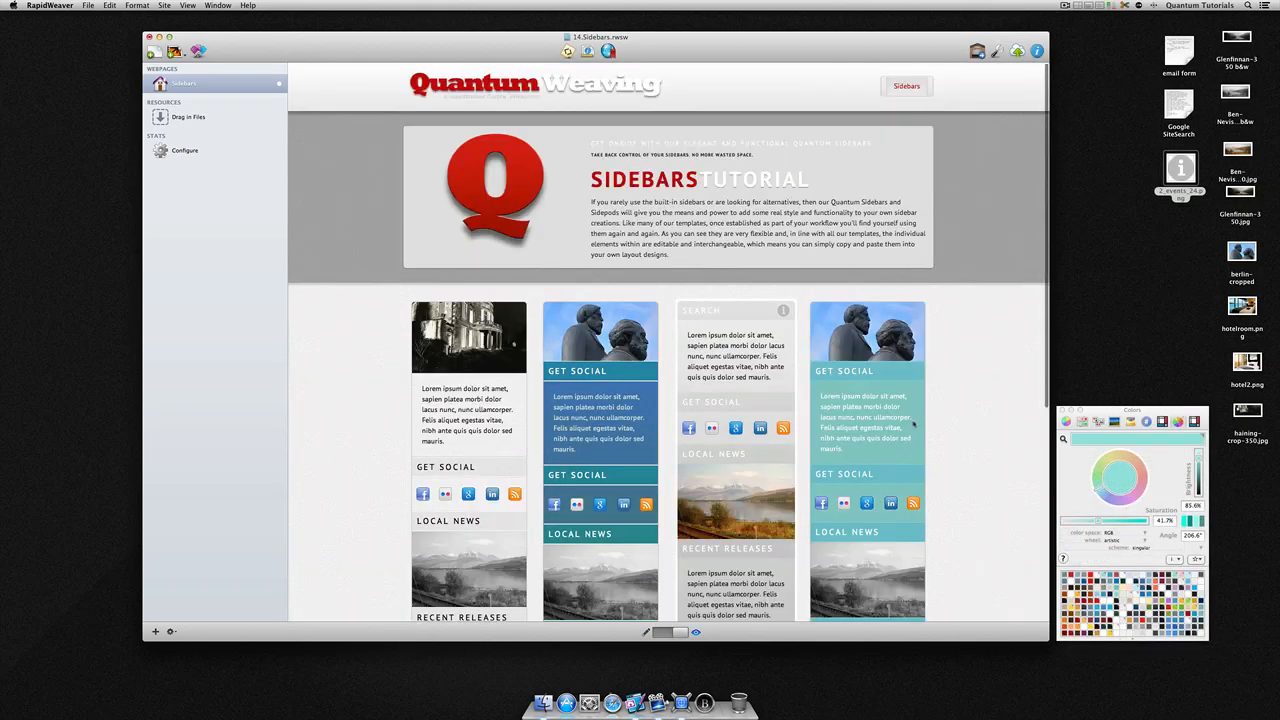
pyautogui.scroll(-1, 903, 426)
pyautogui.scroll(-2, 886, 435)
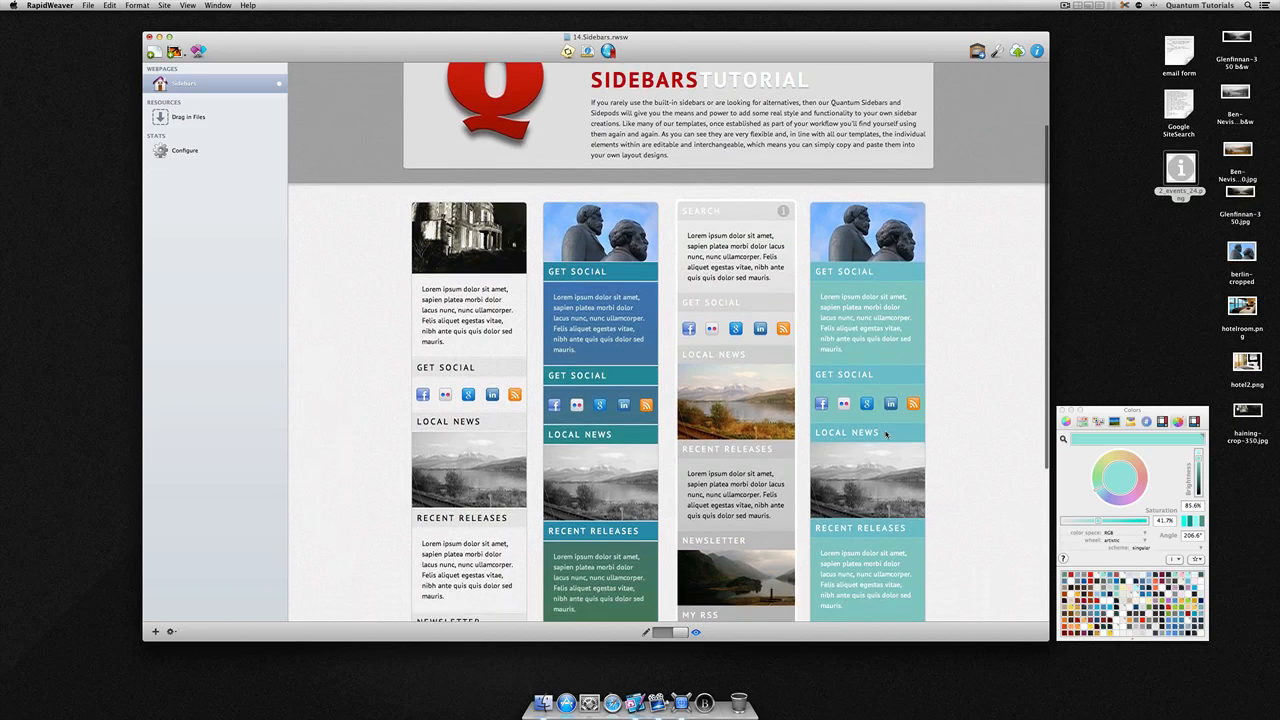
pyautogui.scroll(-1, 886, 435)
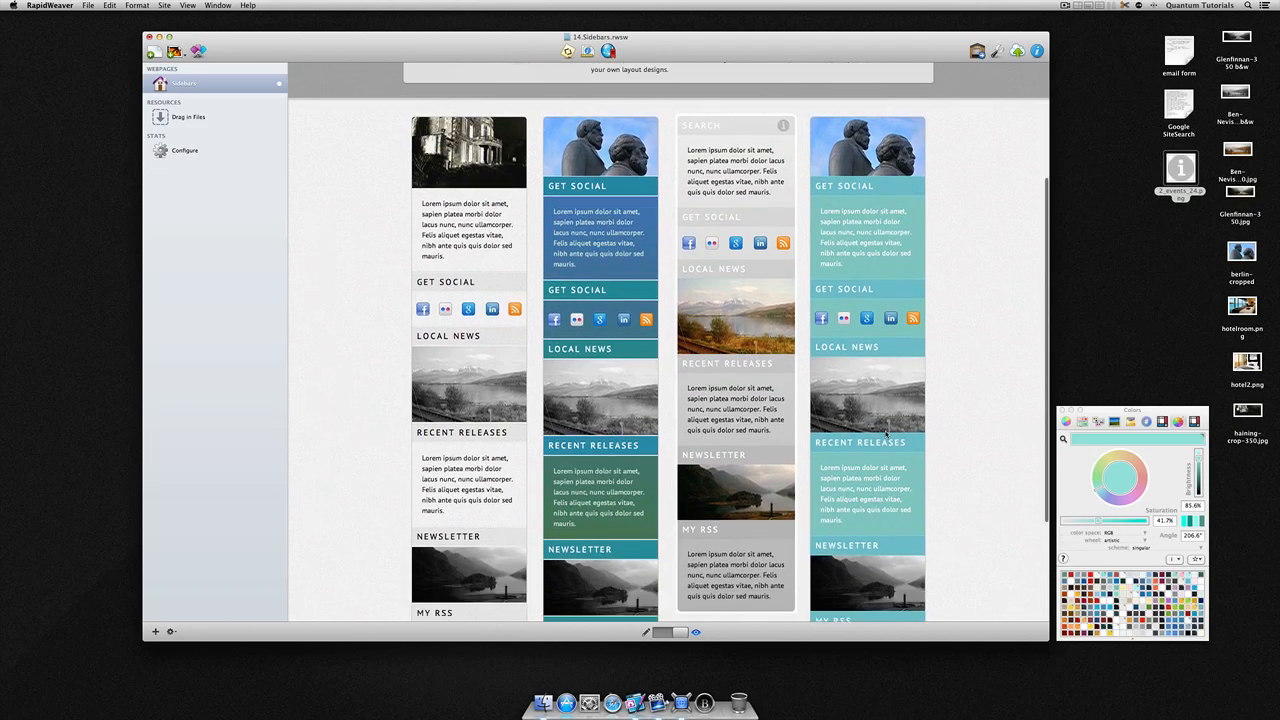
pyautogui.press('super+r')
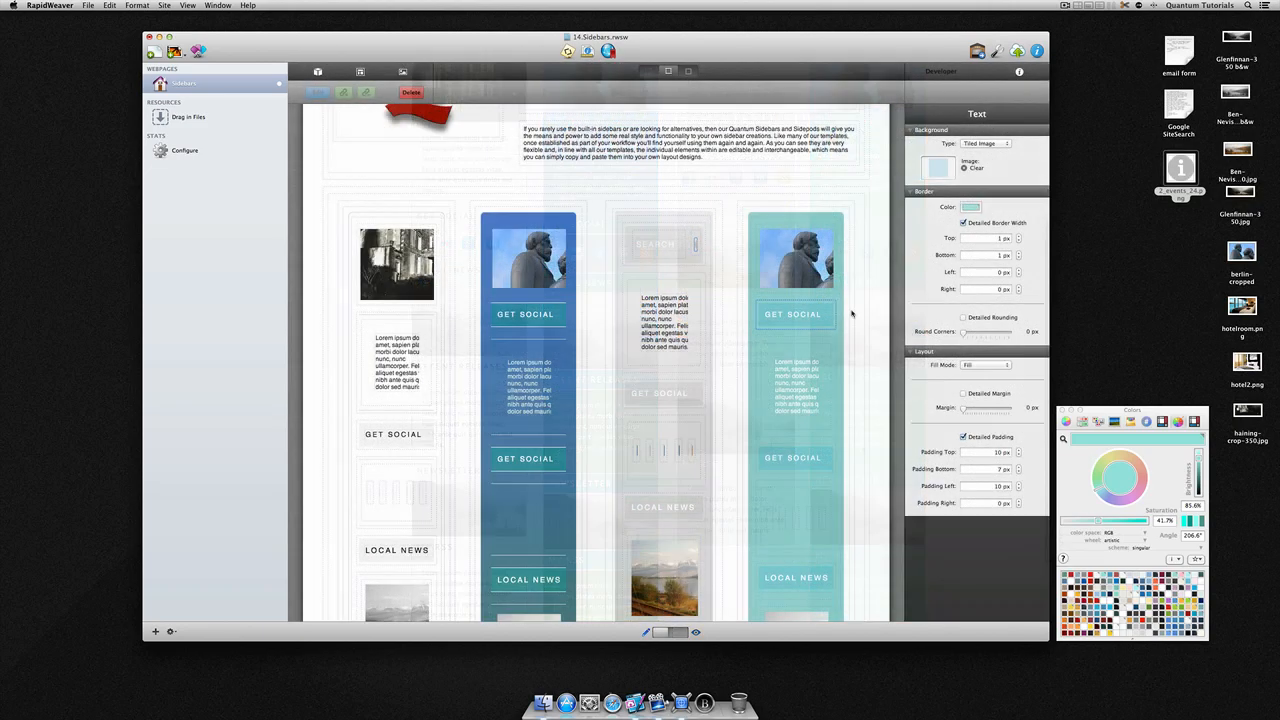
# Set the fourth sidebar's drop shadow blur to 5 px and preview the page.
pyautogui.click(851, 309)
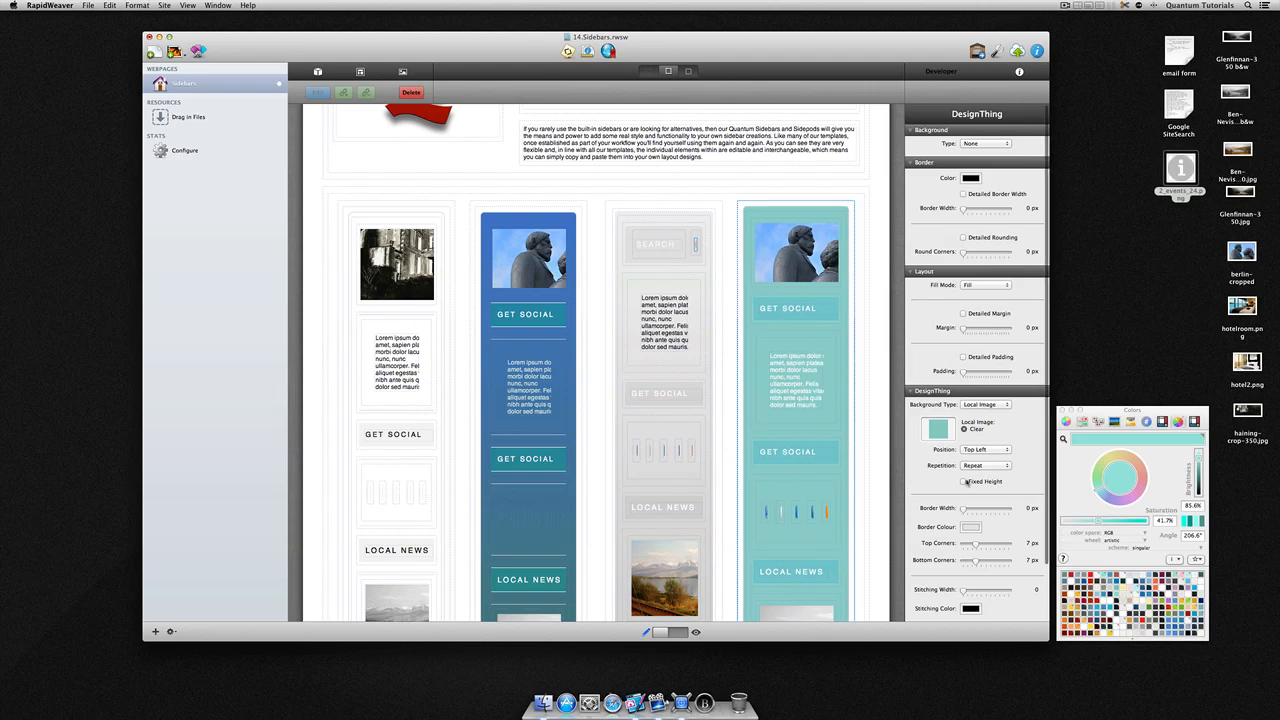
pyautogui.scroll(-3, 971, 486)
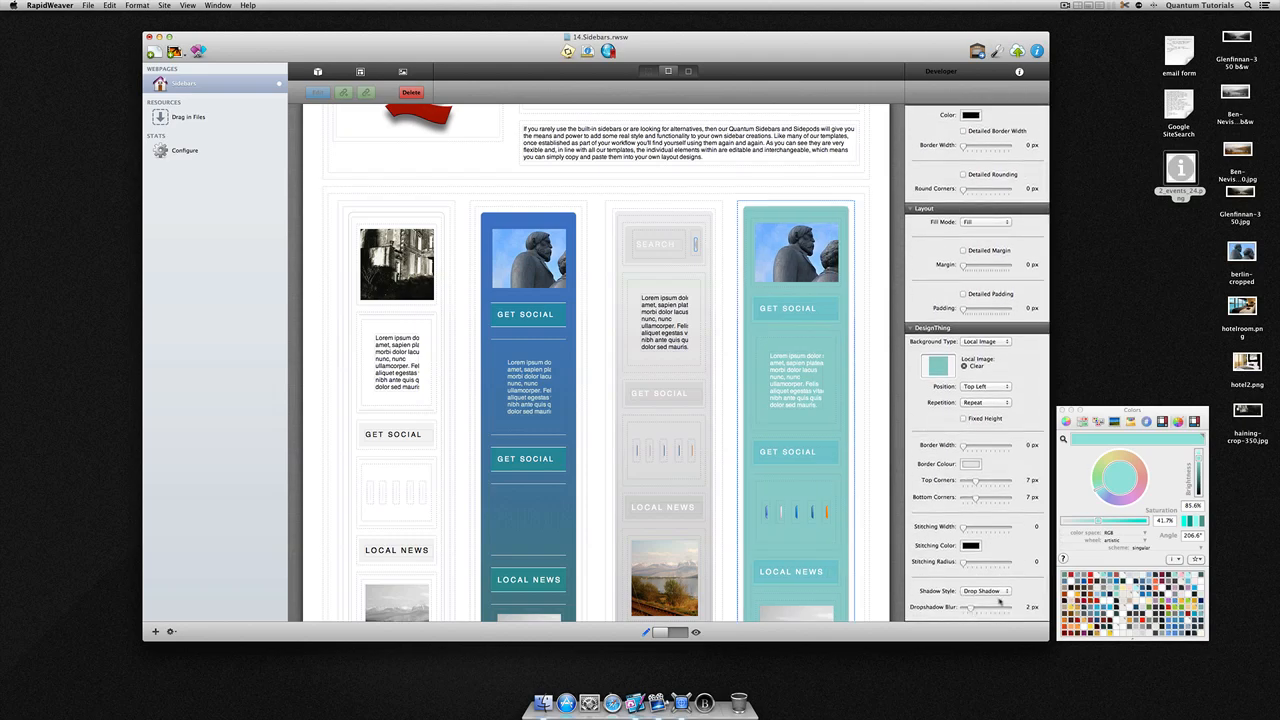
pyautogui.moveTo(981, 609); pyautogui.dragTo(987, 609)
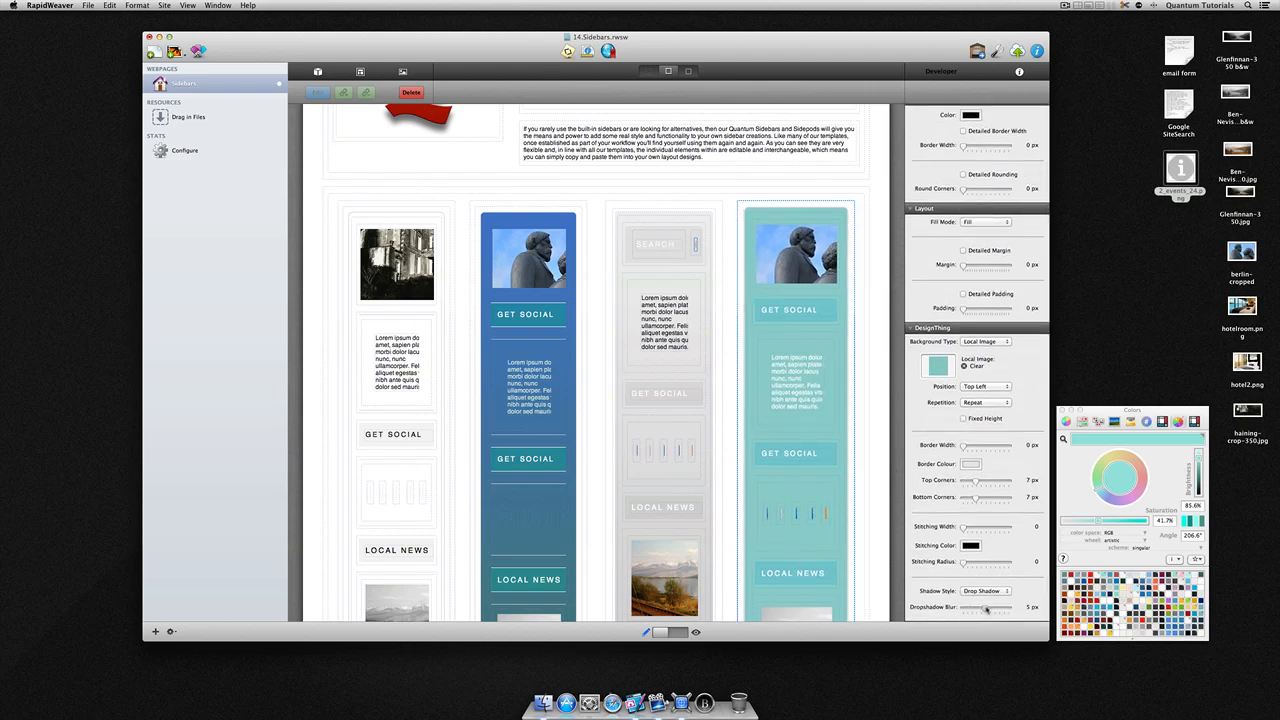
pyautogui.press('super+r')
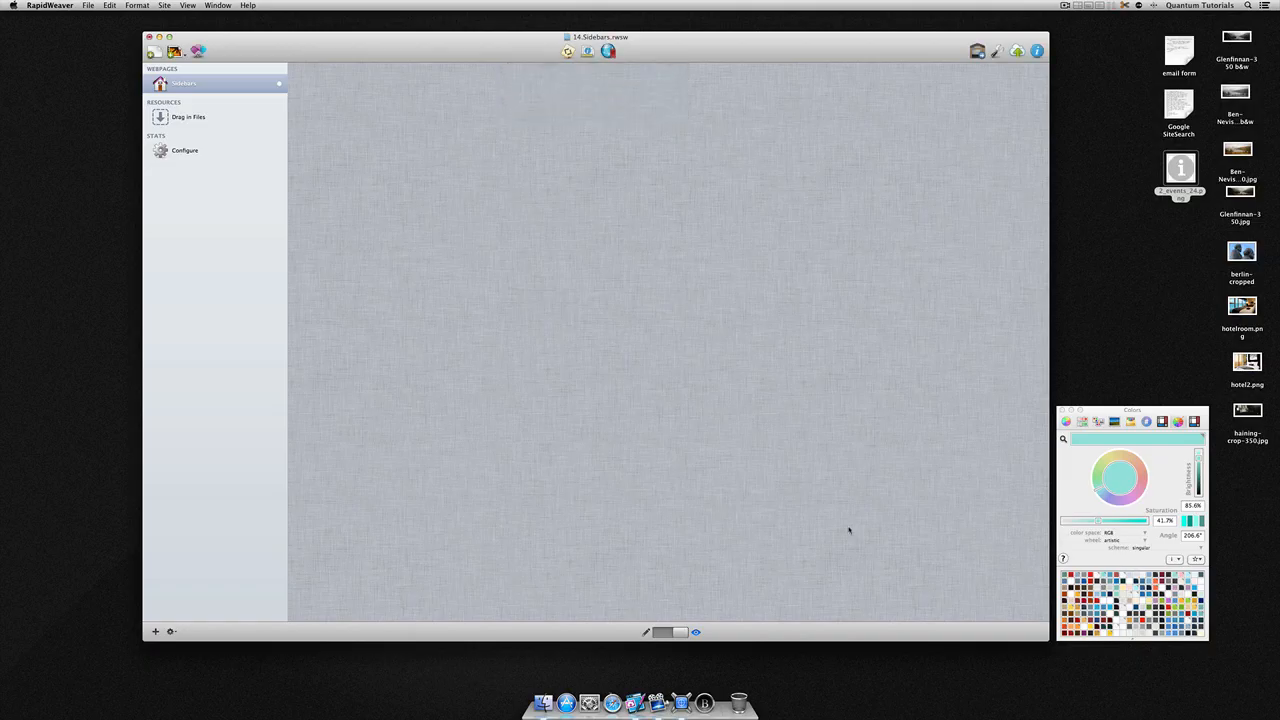